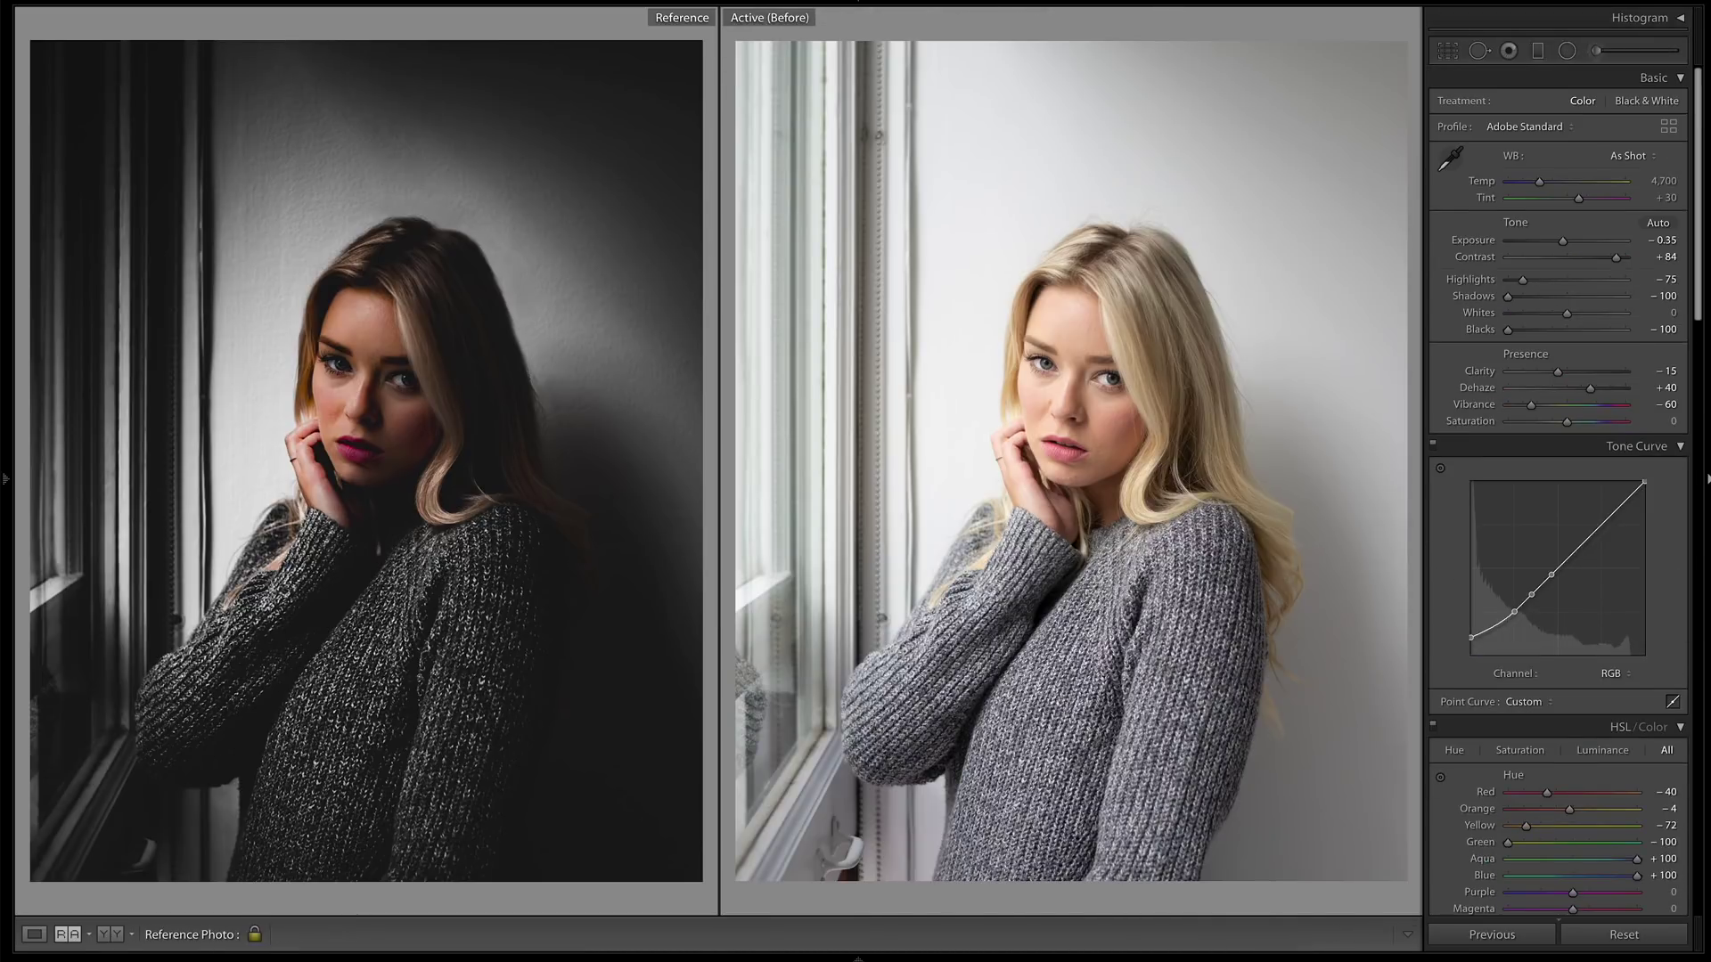
# Step: Compare the edited portrait with the reference, then view the original and the edited version alone
pyautogui.press('\\')
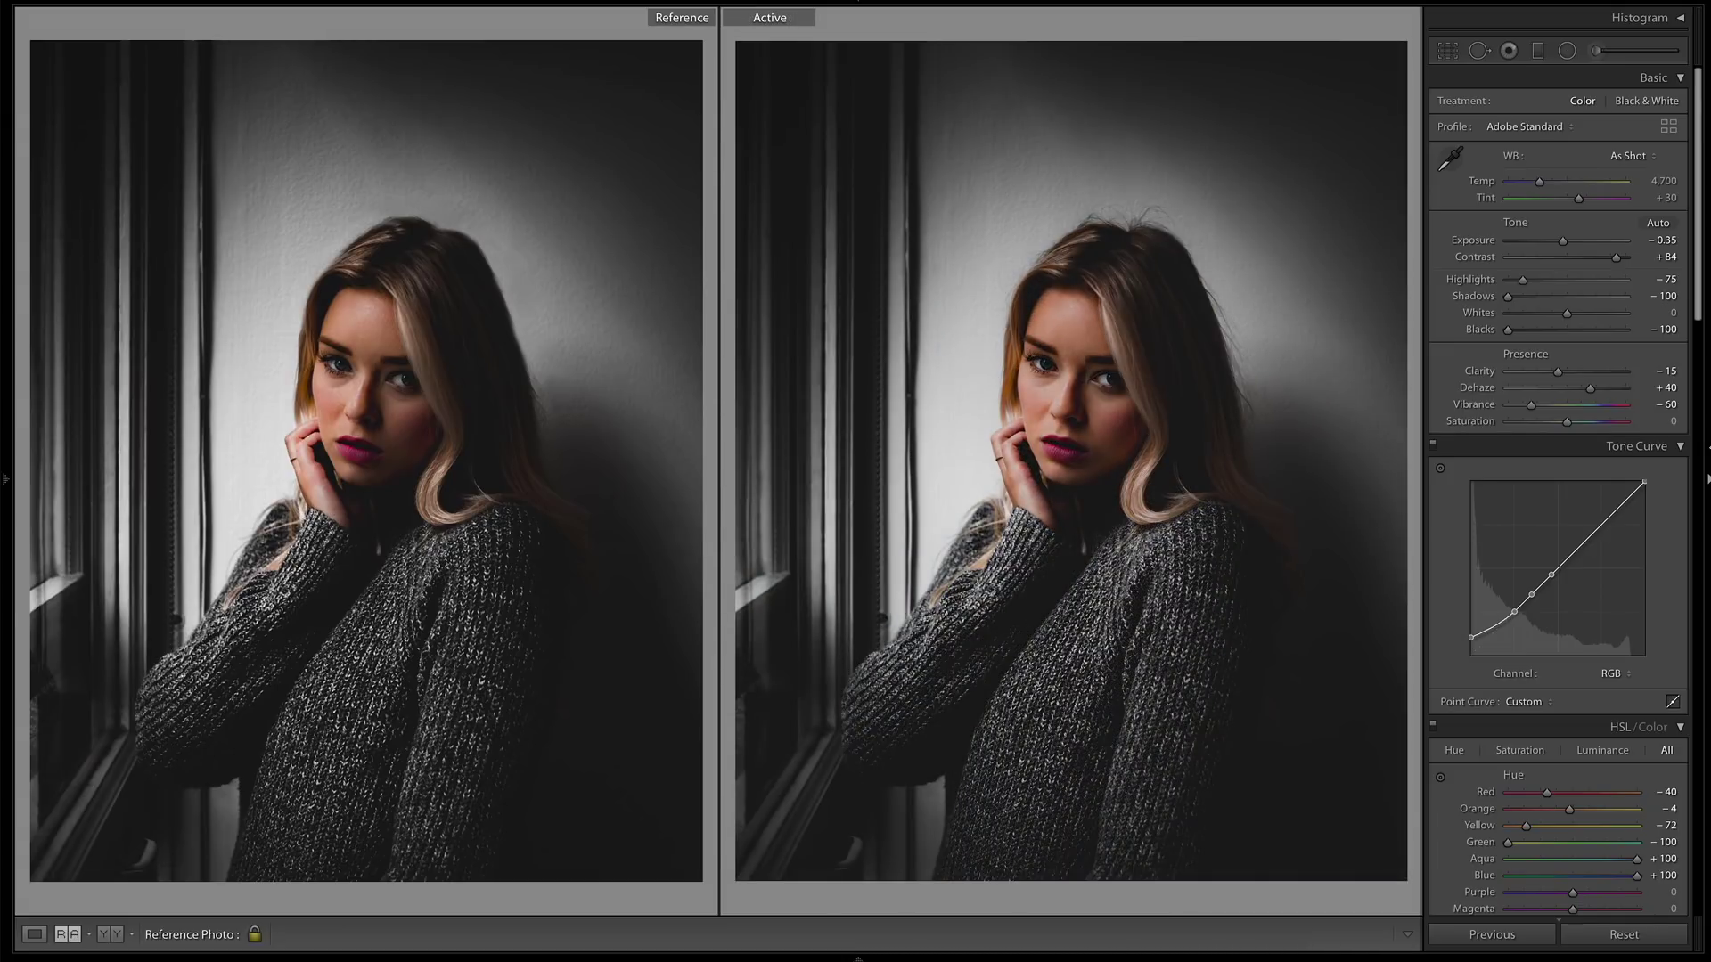
pyautogui.press('\\')
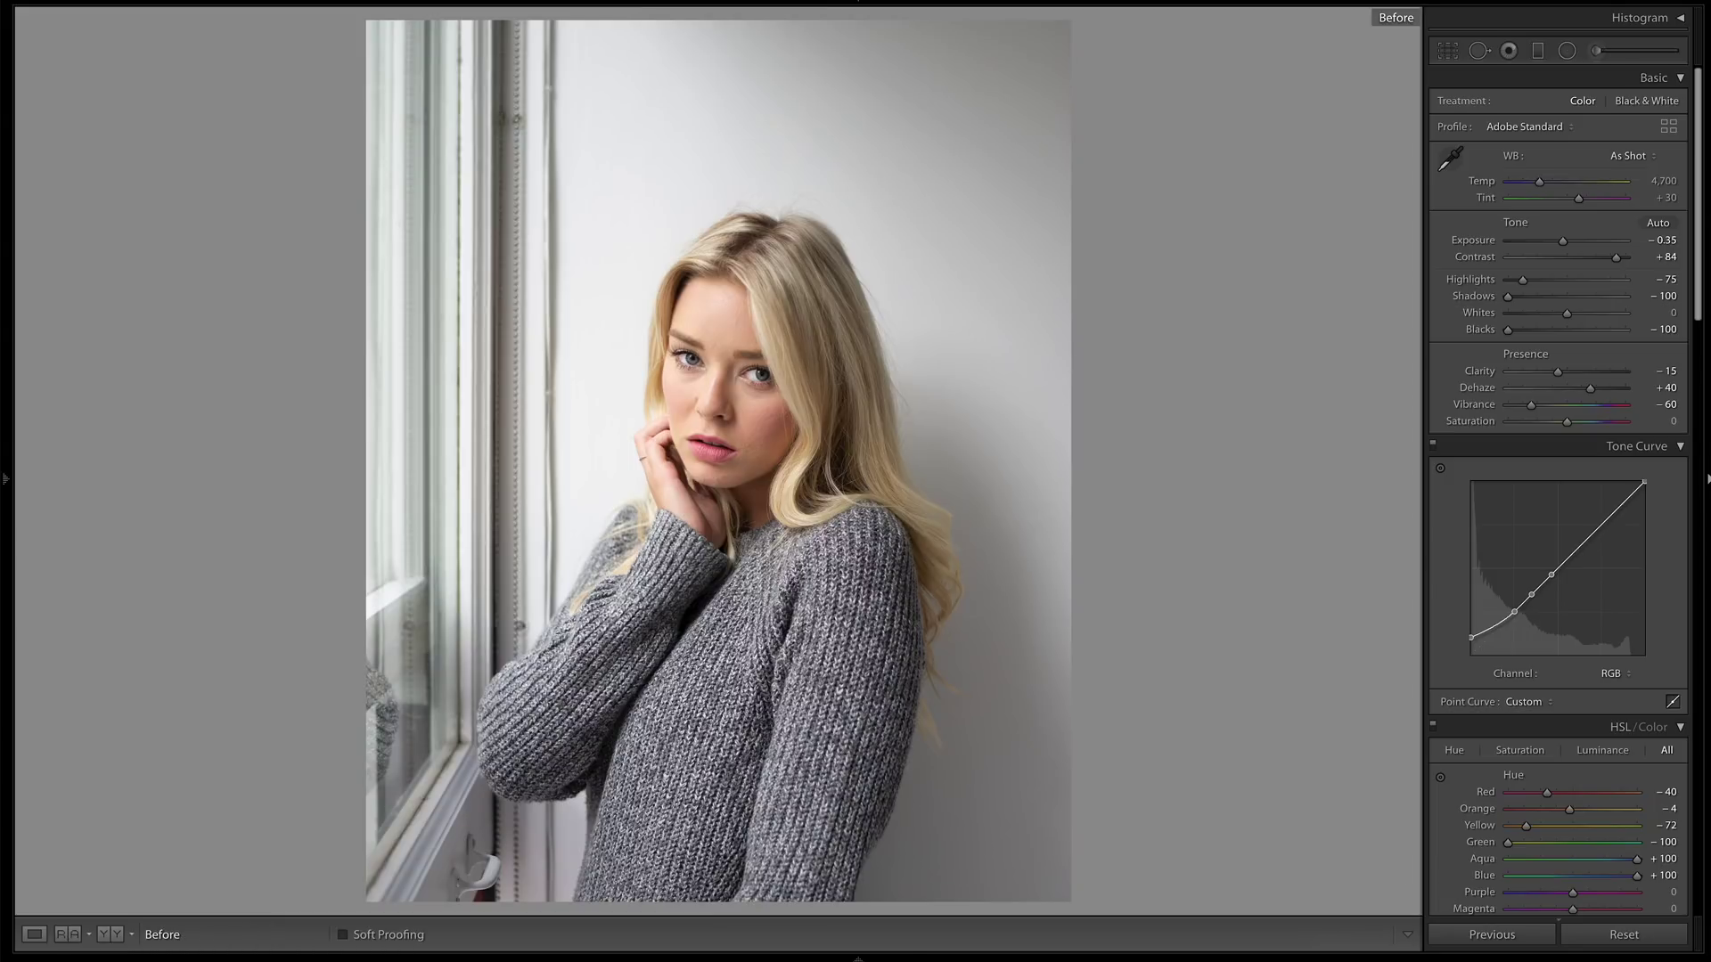
pyautogui.press('\\')
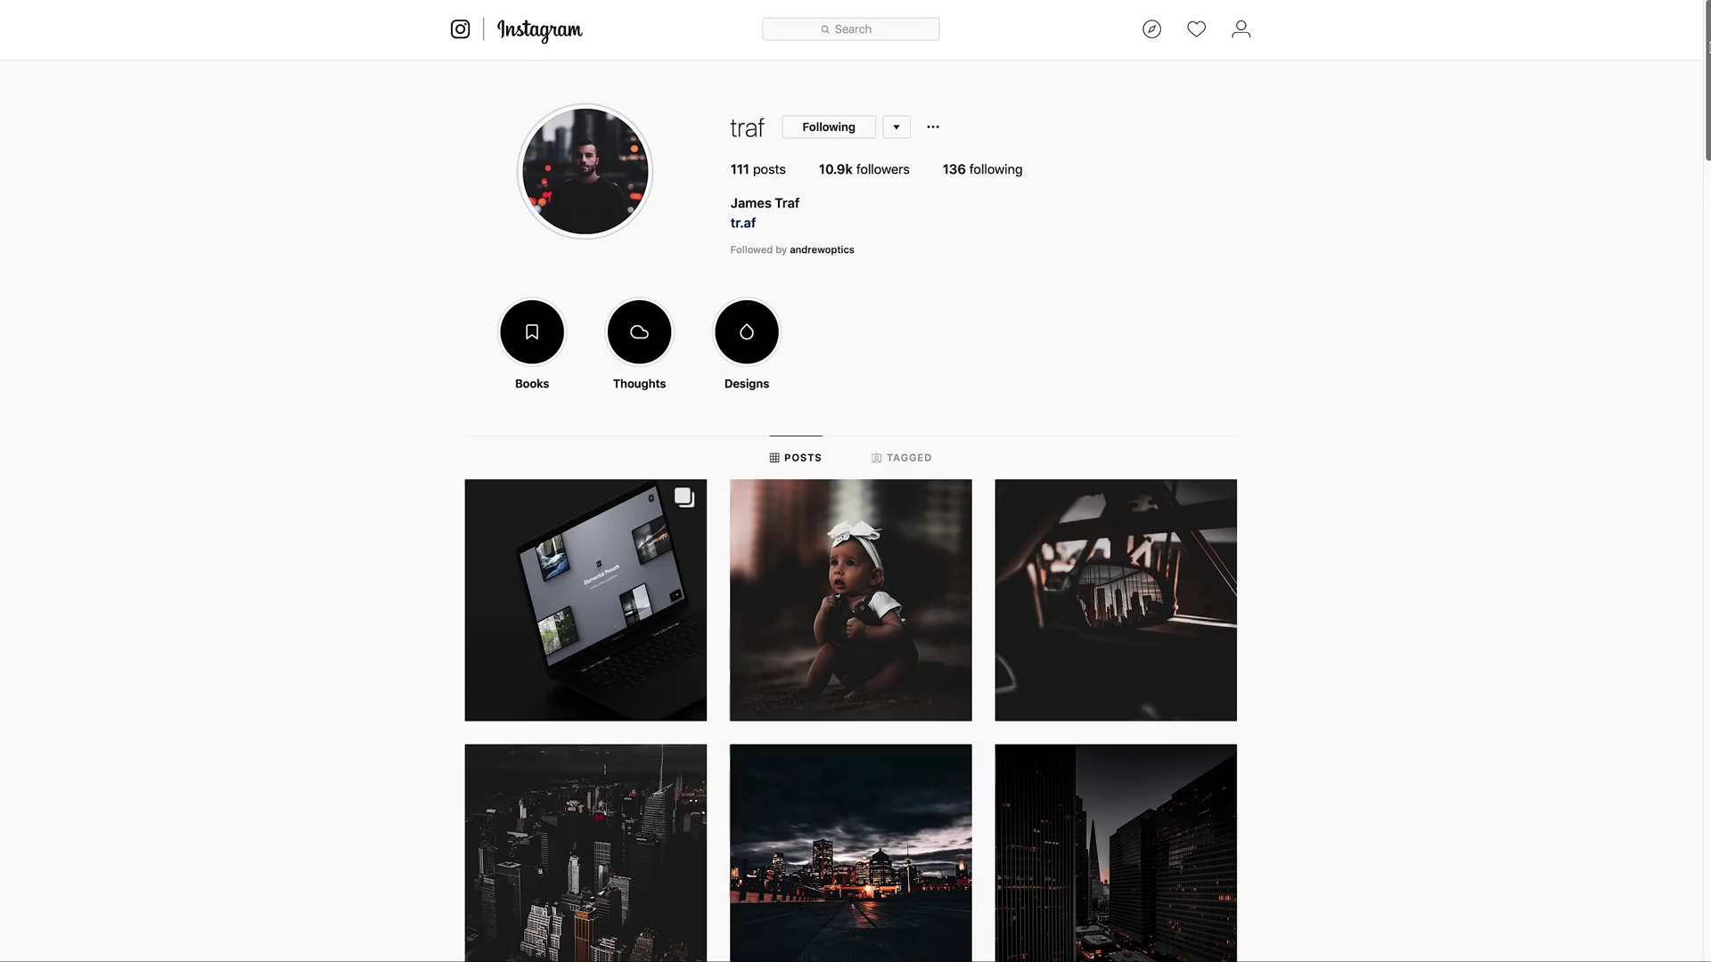
pyautogui.scroll(-10, 851, 511)
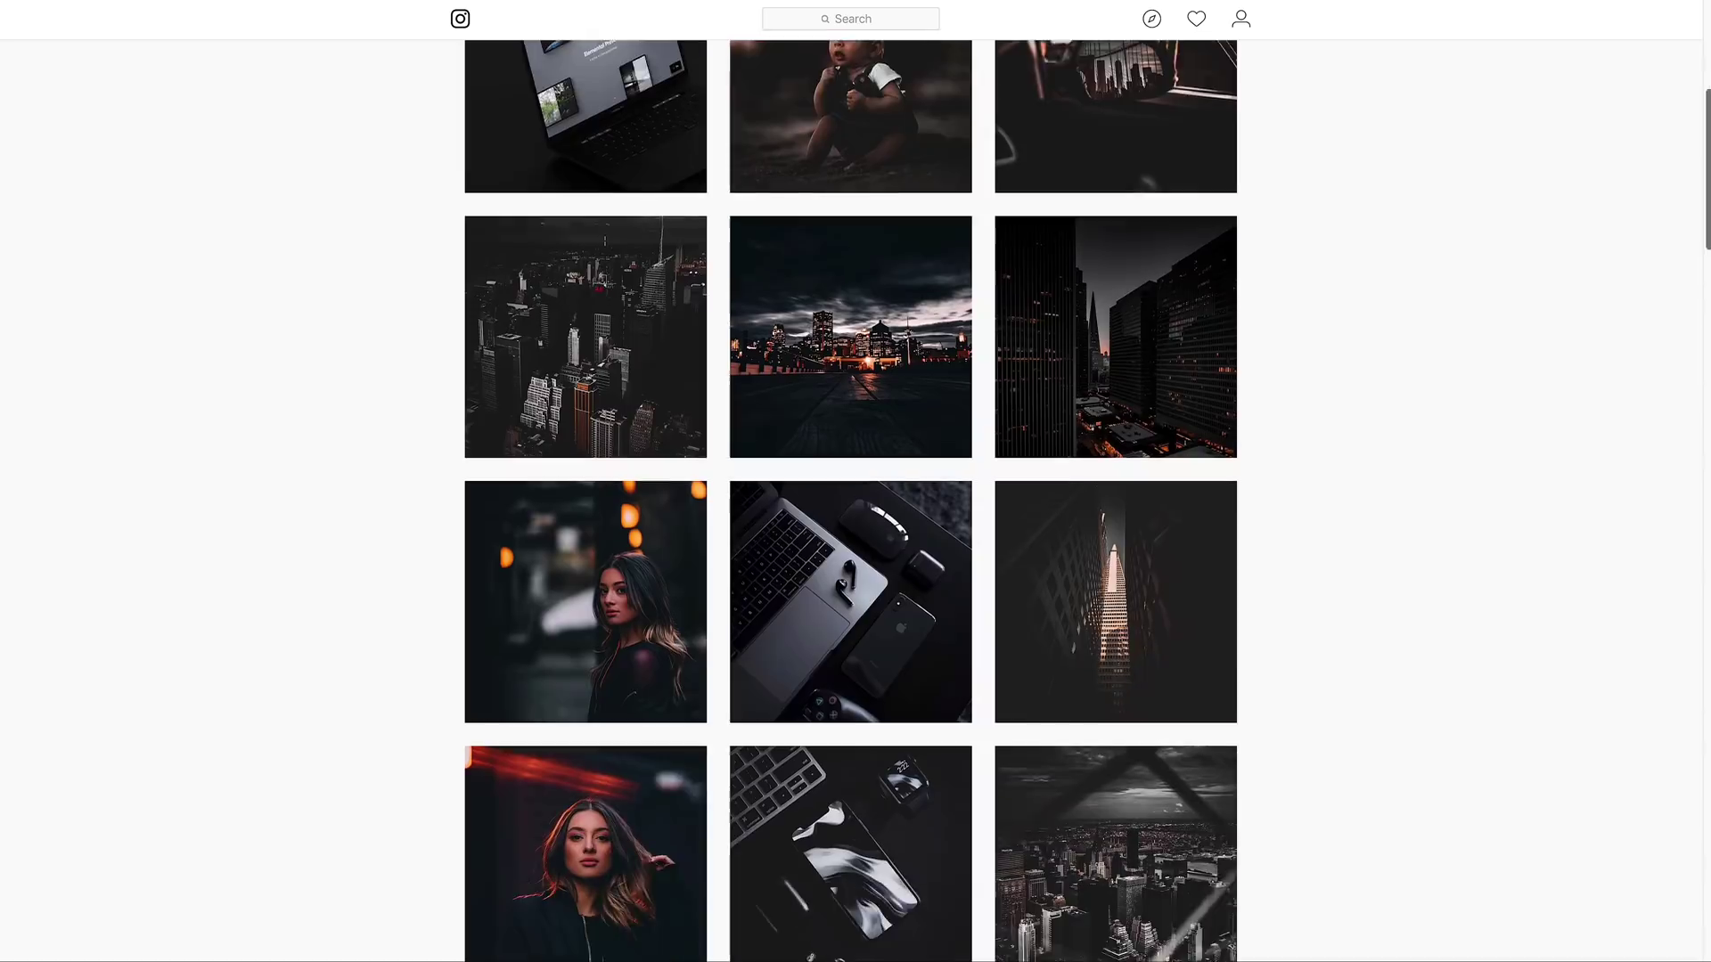
pyautogui.scroll(-15, 851, 499)
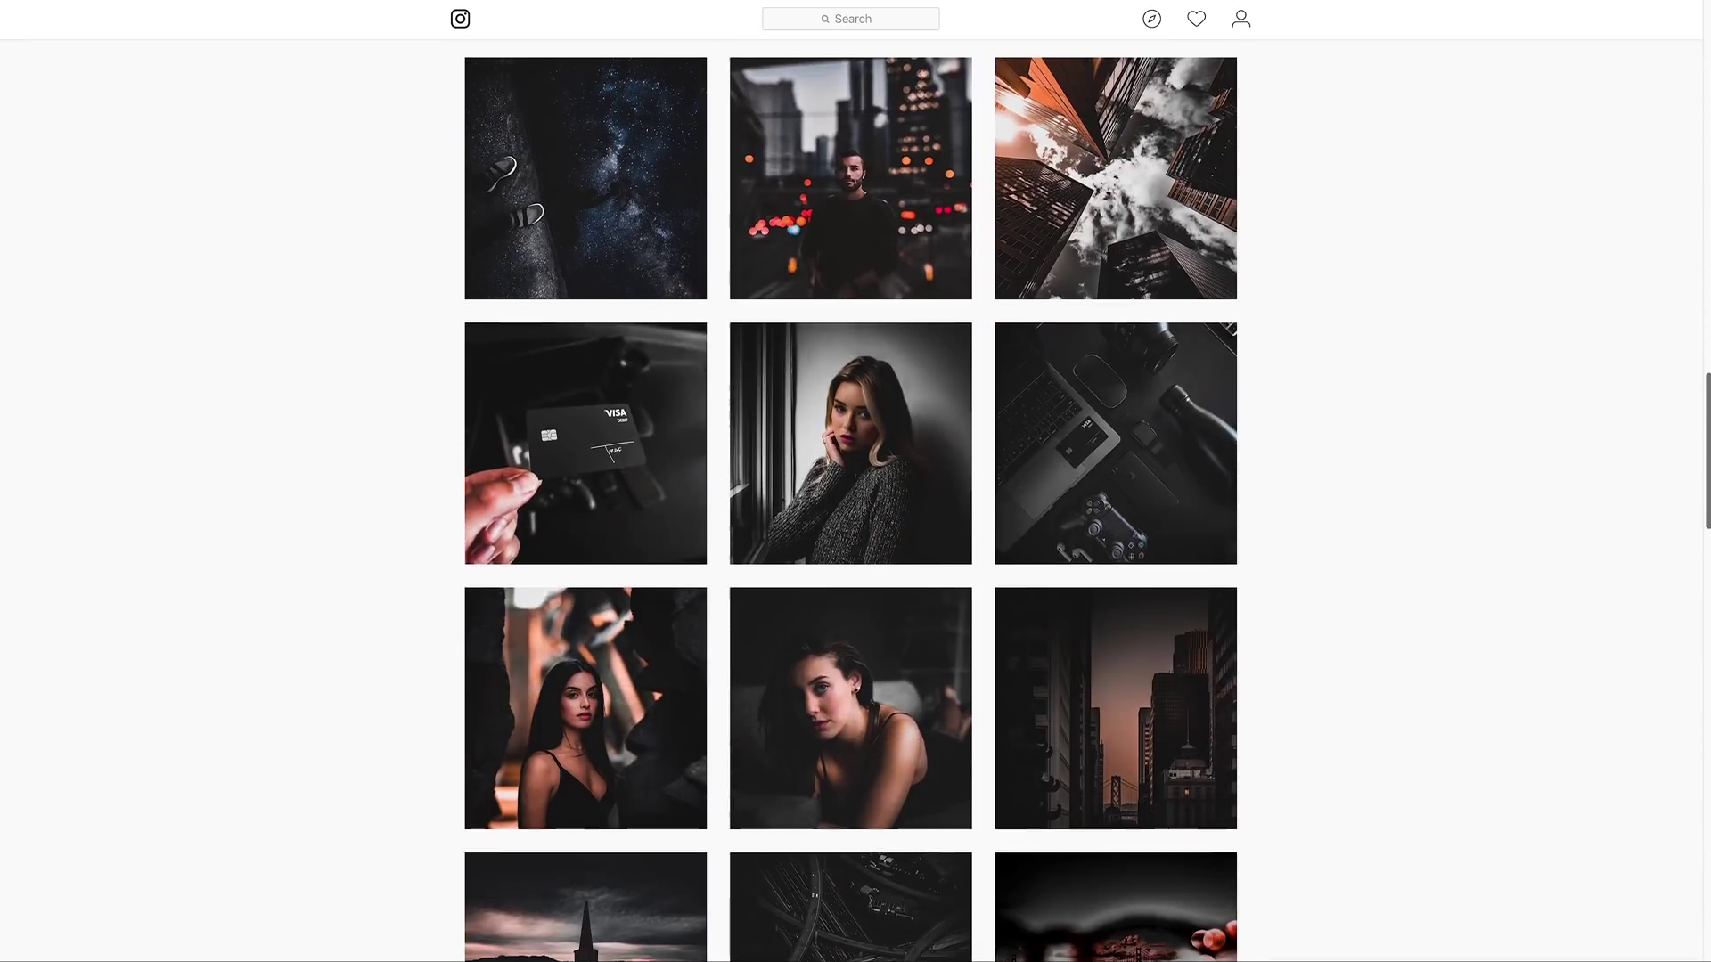
pyautogui.click(916, 459)
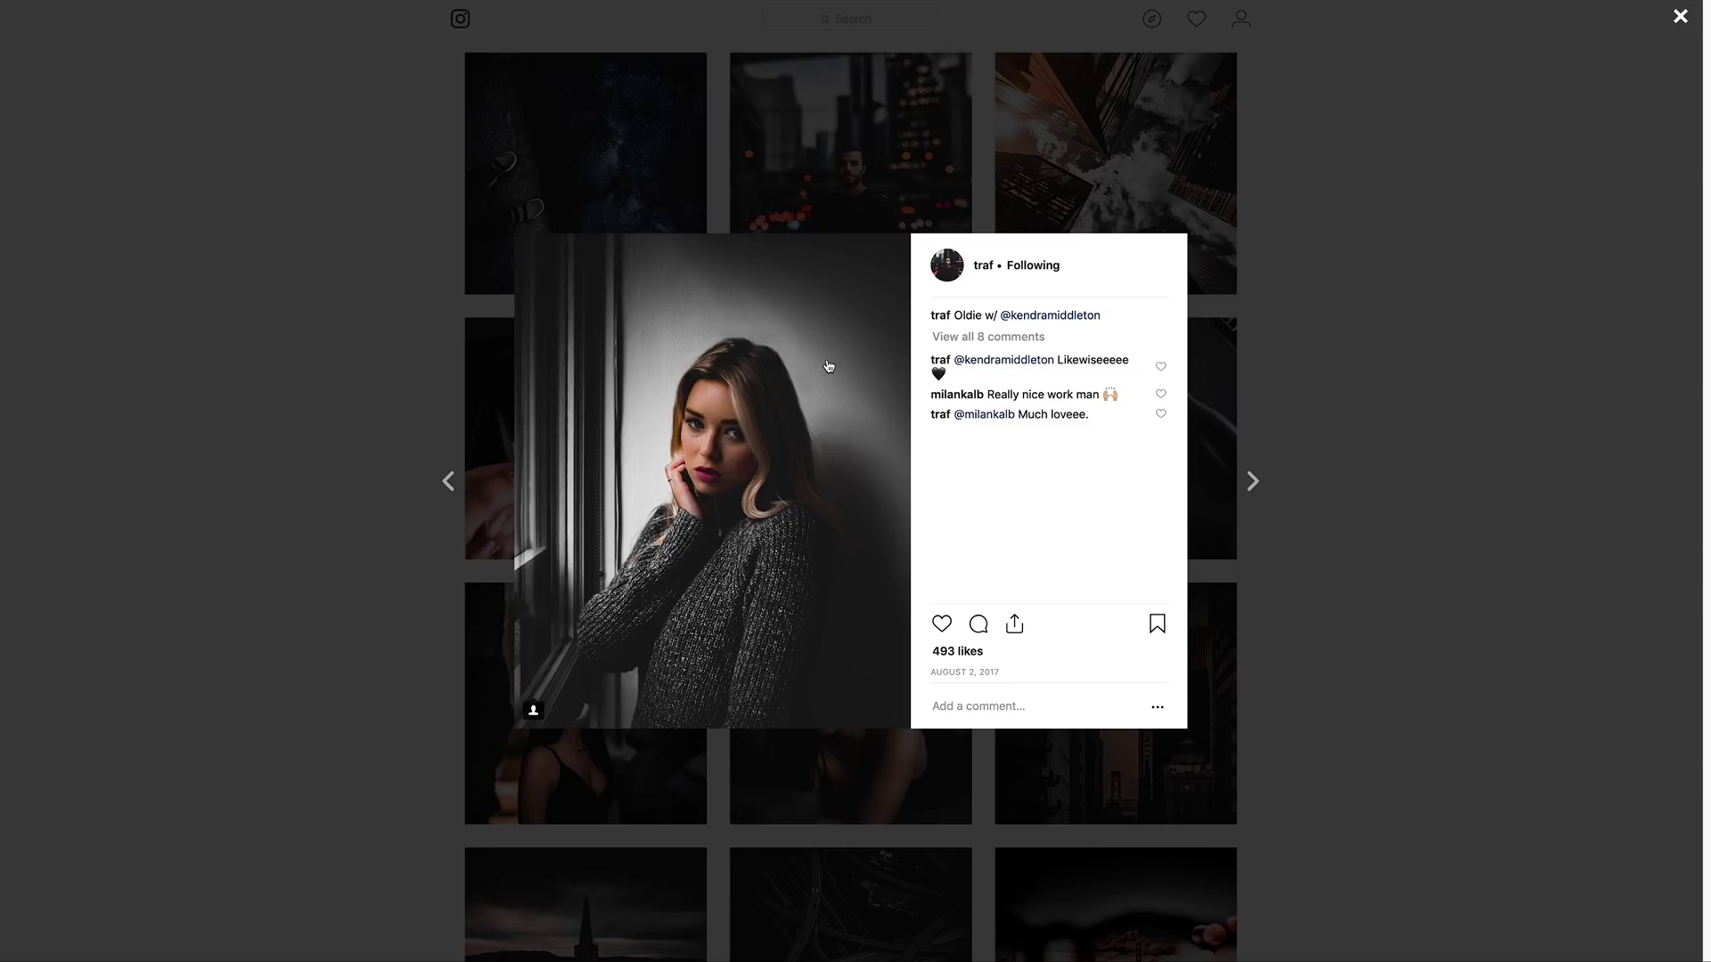
pyautogui.click(1450, 294)
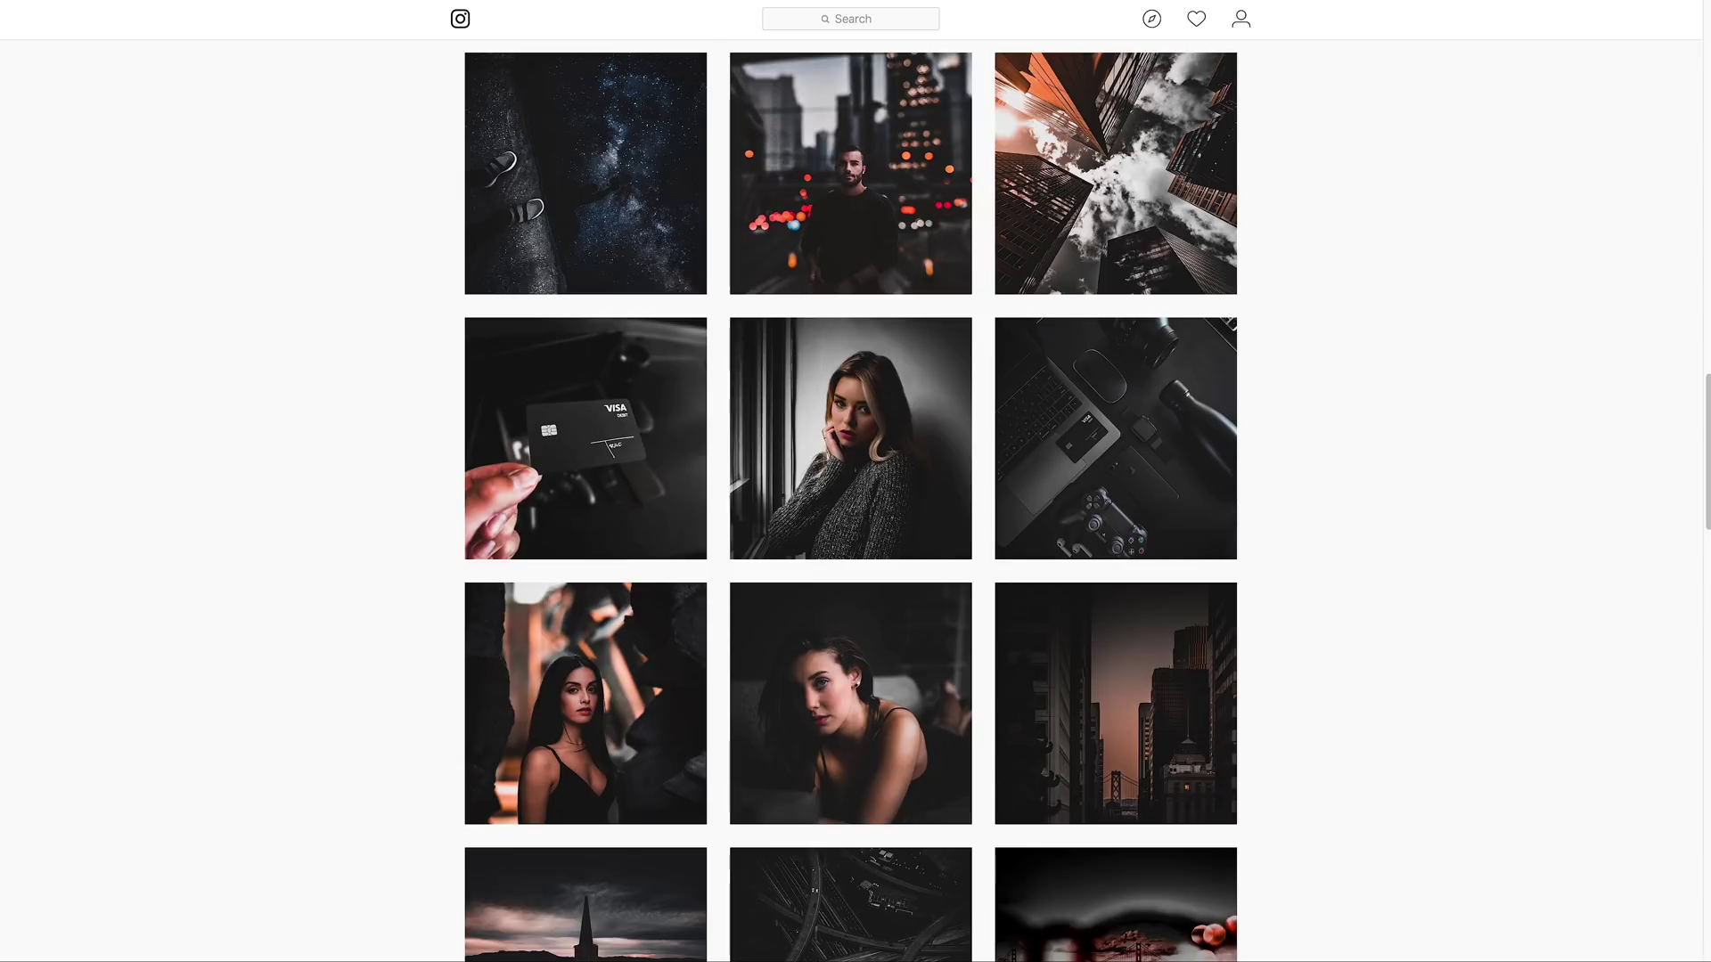
pyautogui.moveTo(1701, 422); pyautogui.dragTo(1701, 321)
pyautogui.scroll(5, 850, 499)
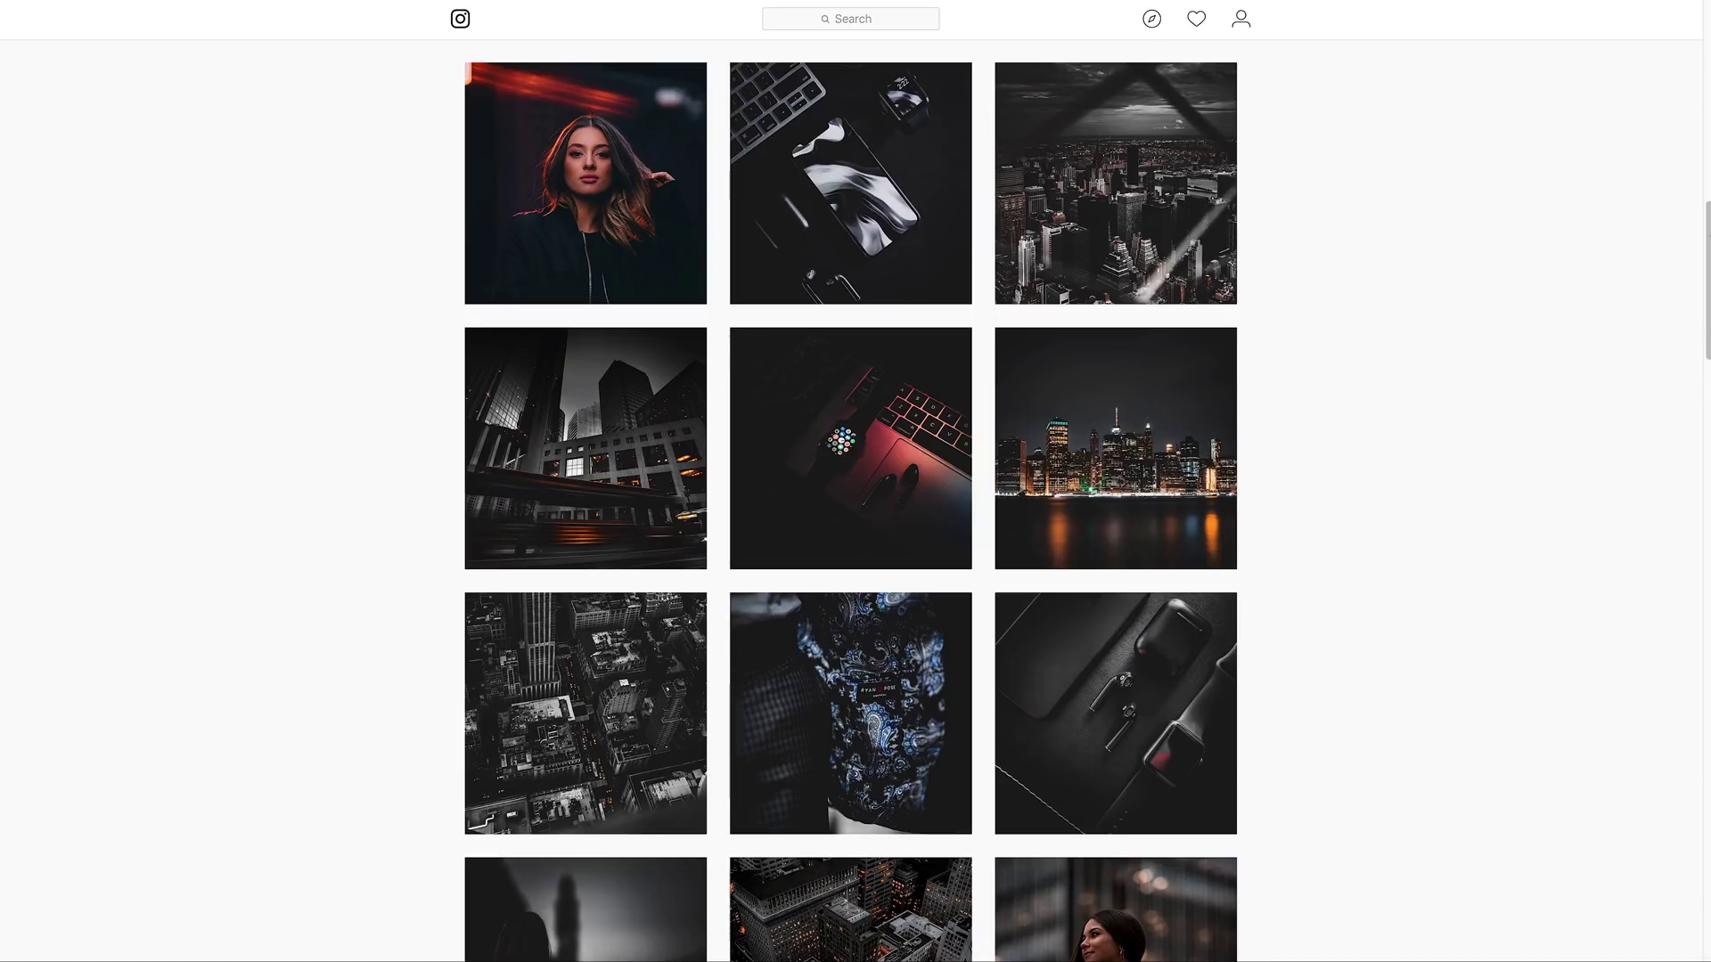
pyautogui.moveTo(1707, 236); pyautogui.dragTo(1707, 422)
pyautogui.scroll(-5, 850, 499)
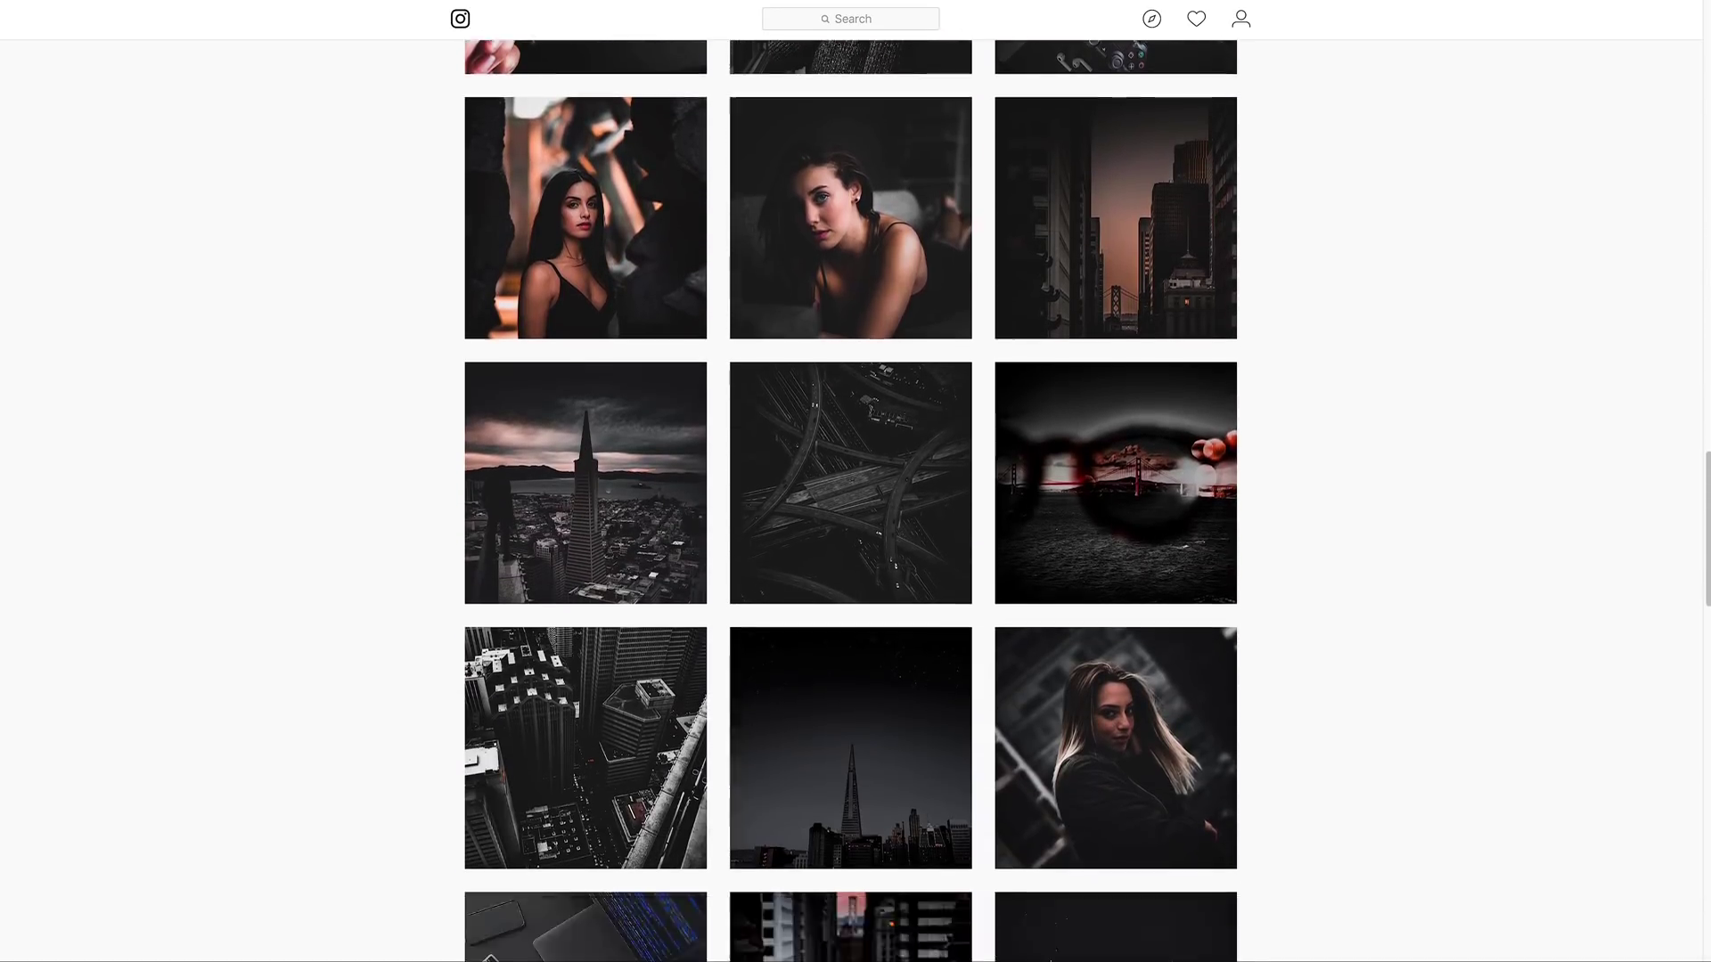
pyautogui.scroll(2, 850, 499)
pyautogui.scroll(15, 850, 499)
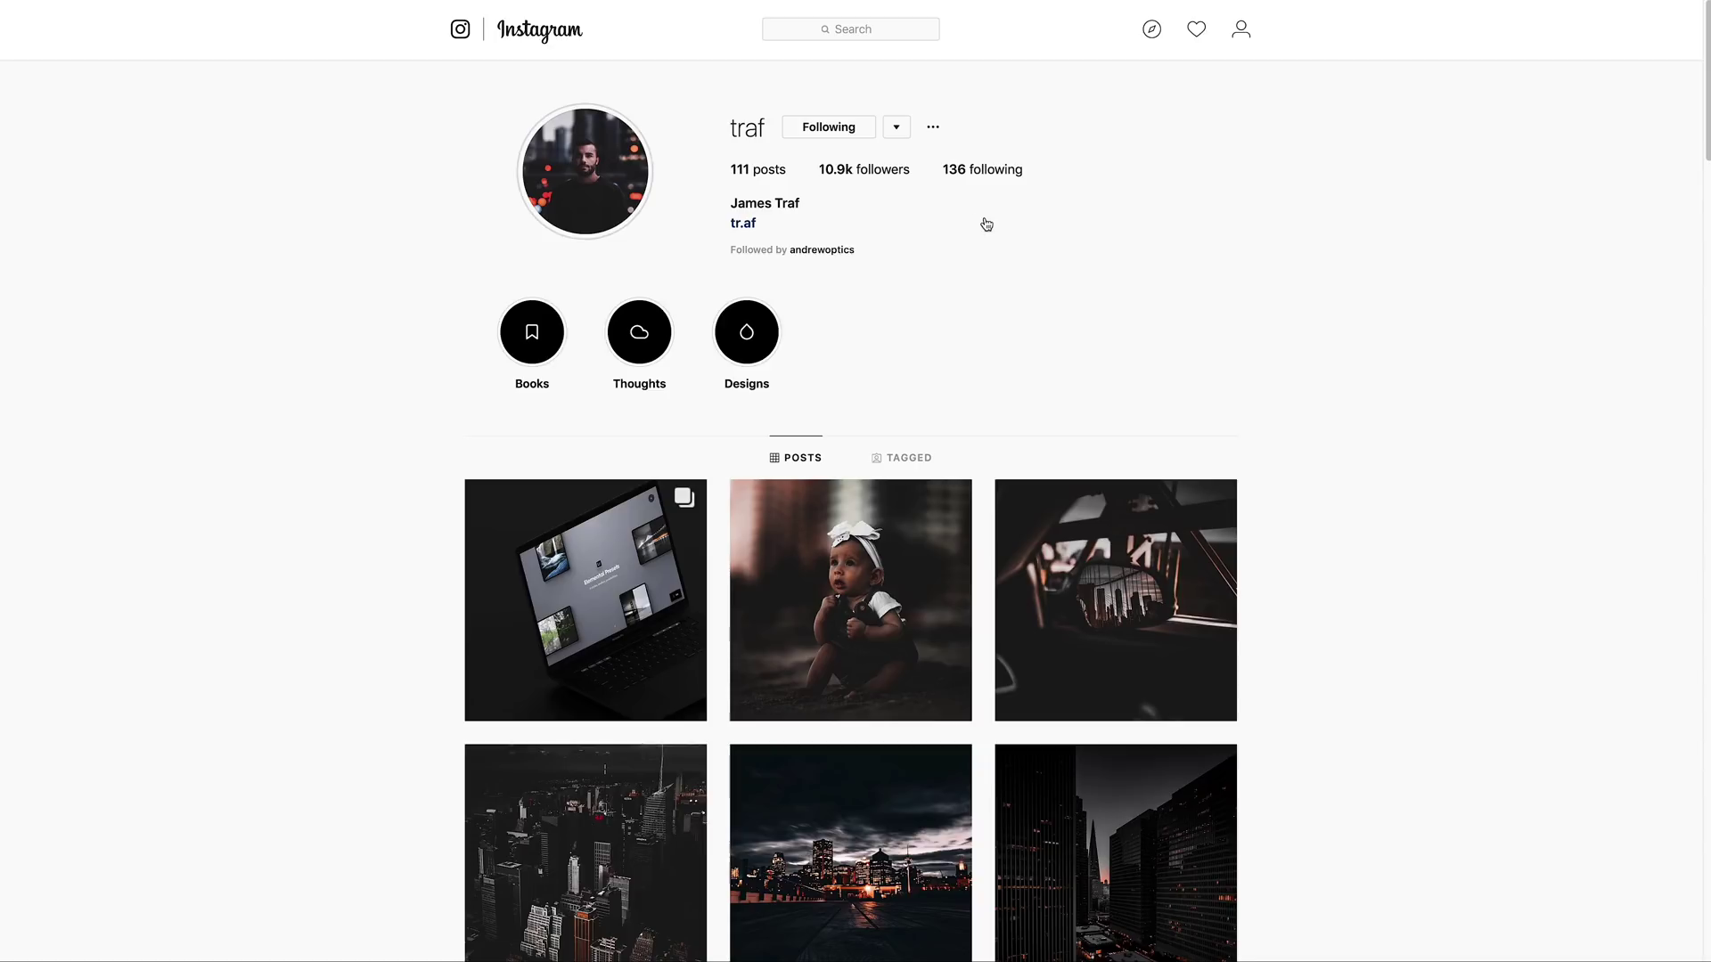
pyautogui.click(739, 225)
pyautogui.scroll(-5, 1285, 344)
pyautogui.scroll(-4, 1283, 348)
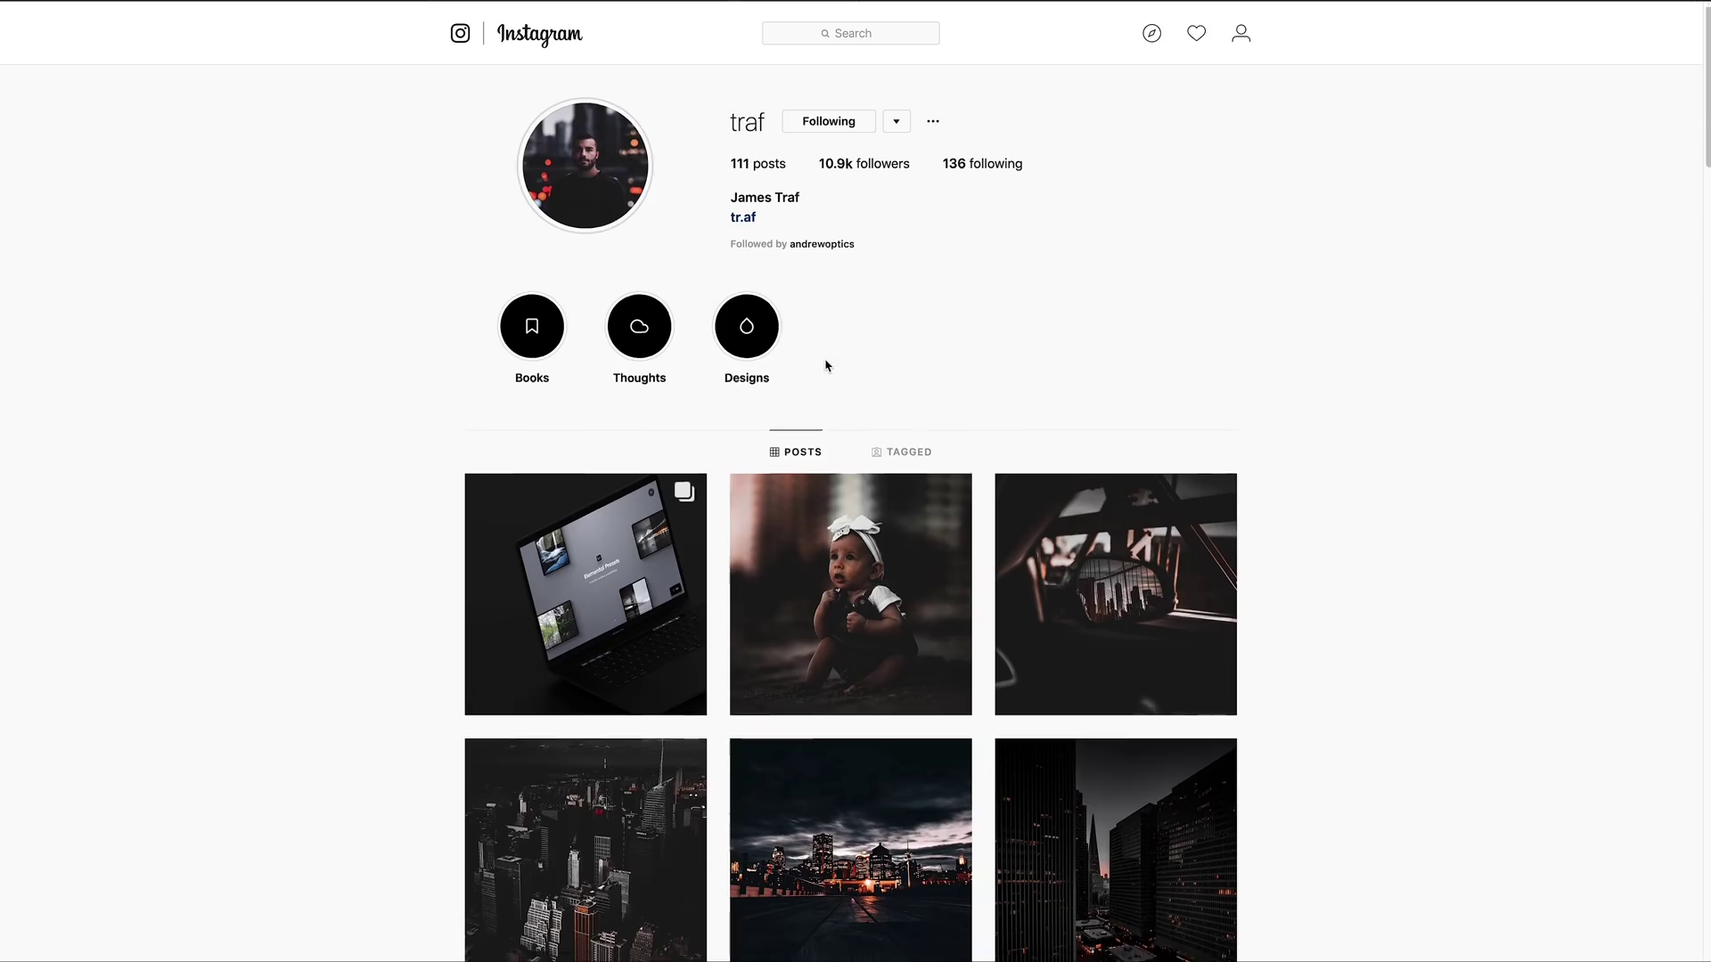
pyautogui.scroll(-8, 825, 366)
pyautogui.scroll(-2, 1024, 526)
pyautogui.scroll(-5, 1013, 539)
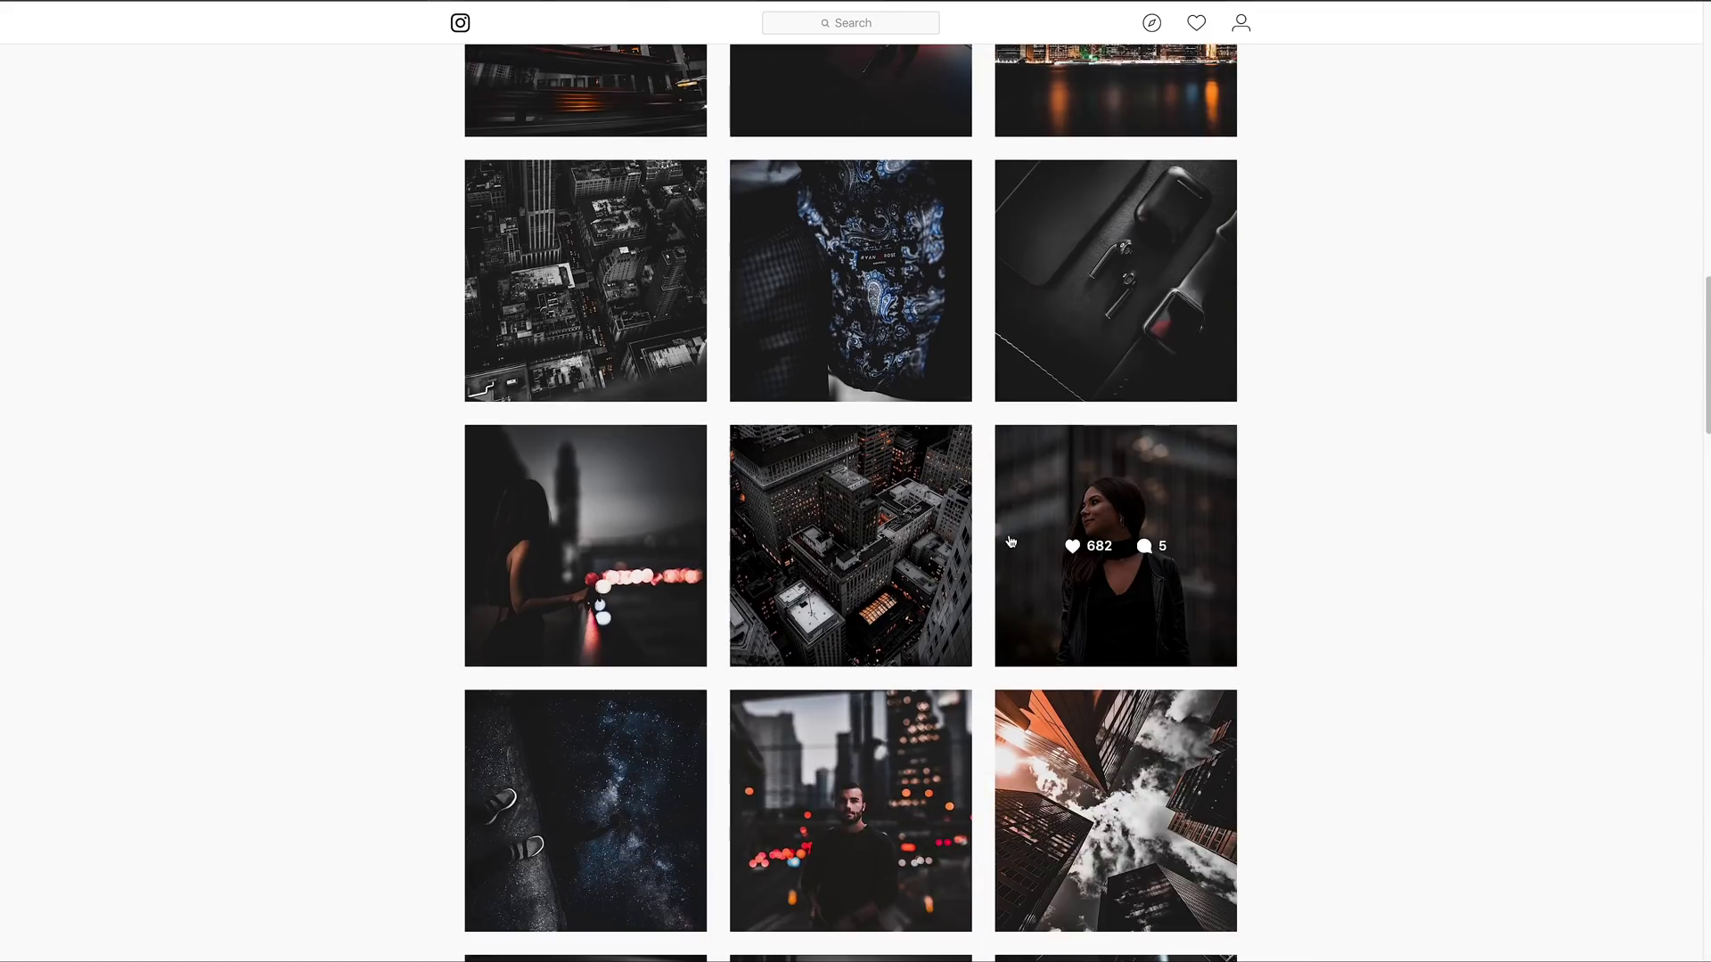
pyautogui.scroll(-10, 1011, 541)
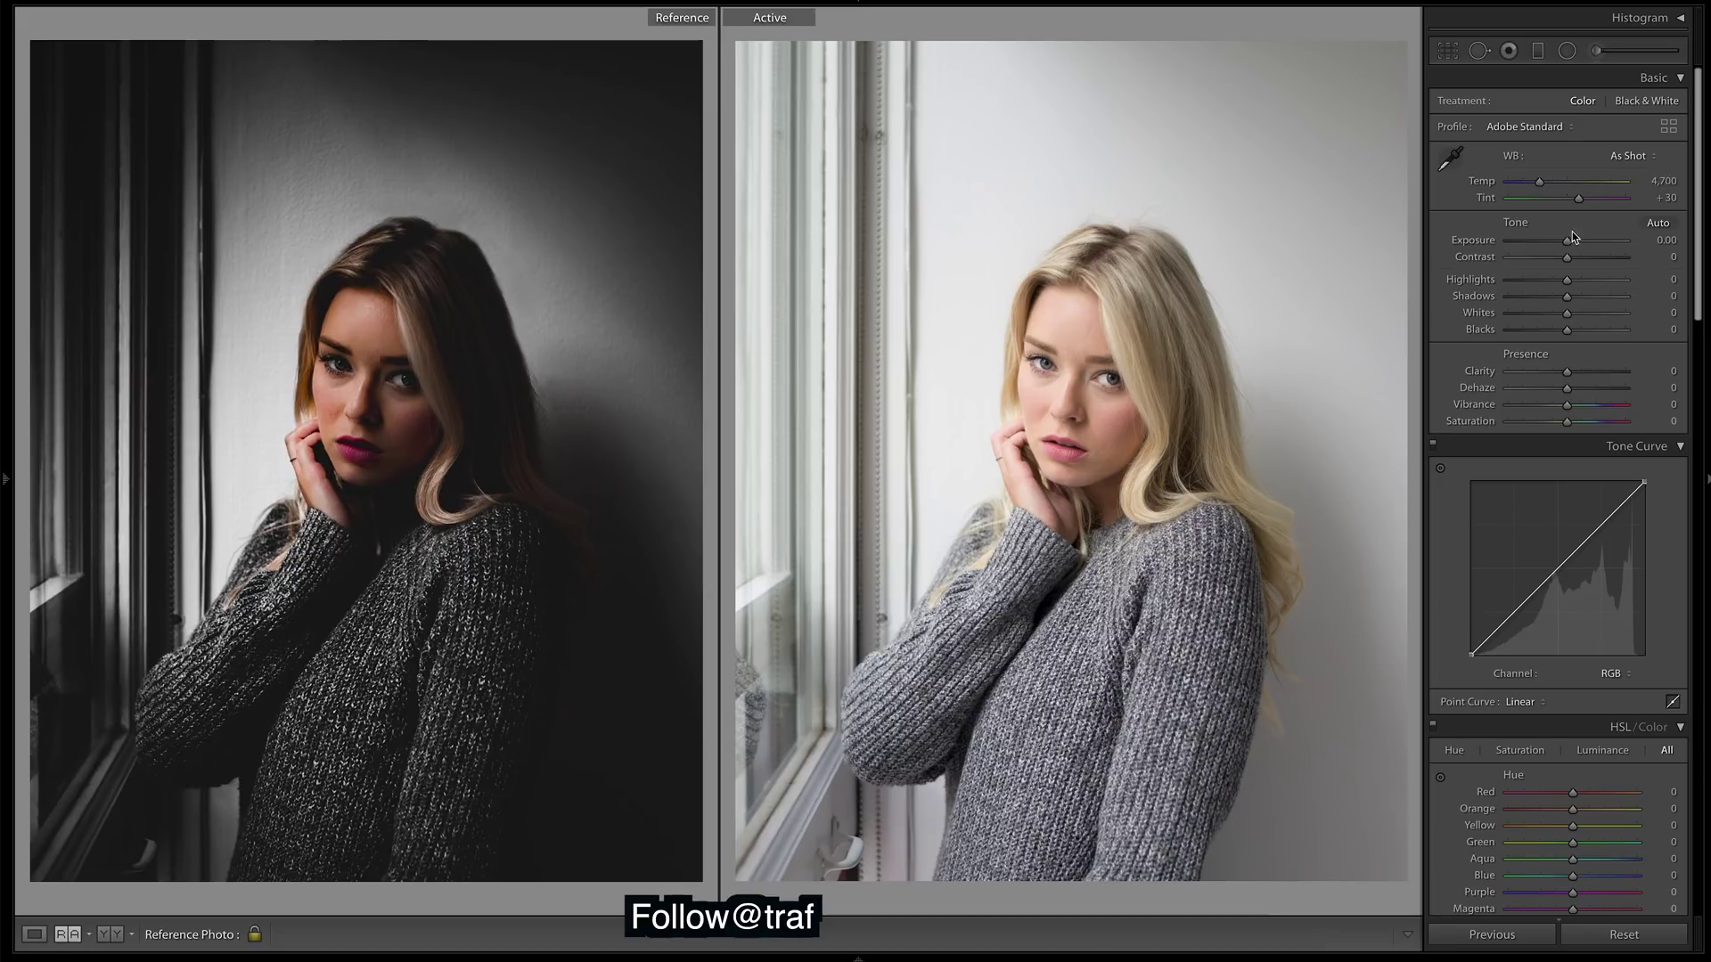
# Step: Set Basic panel Exposure −0.35, Contrast +84, Highlights −75, Shadows −100 and Blacks −100
pyautogui.moveTo(1567, 241); pyautogui.dragTo(1564, 244)
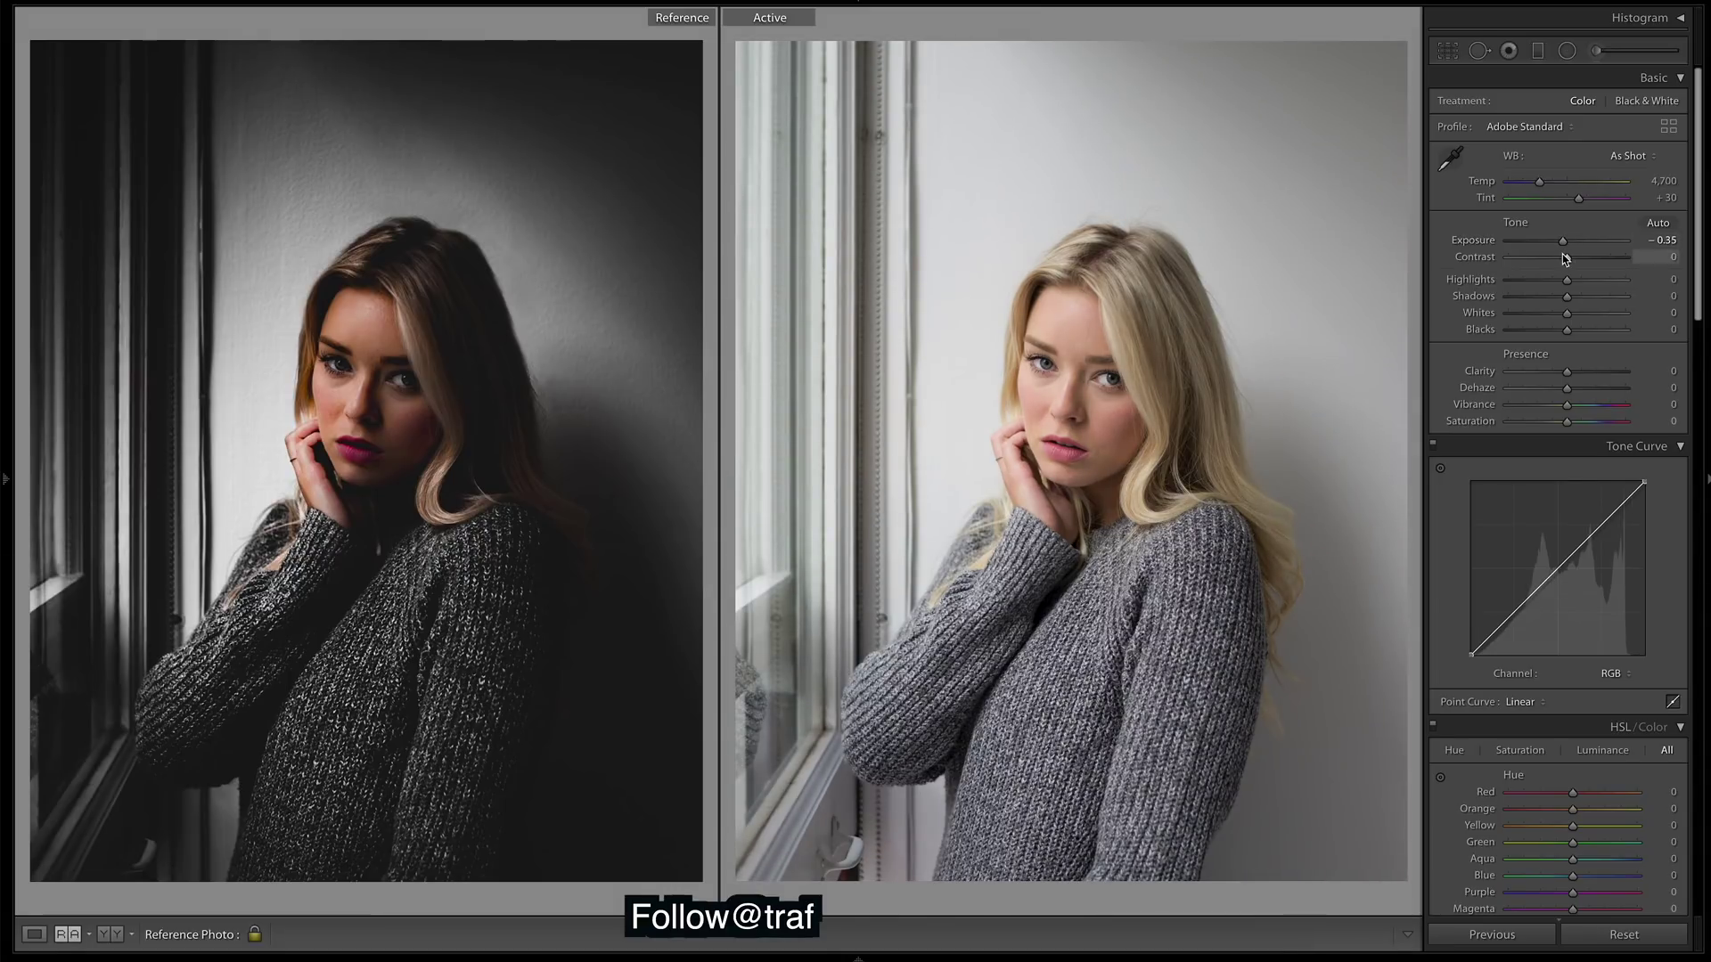
pyautogui.moveTo(1567, 257); pyautogui.dragTo(1616, 258)
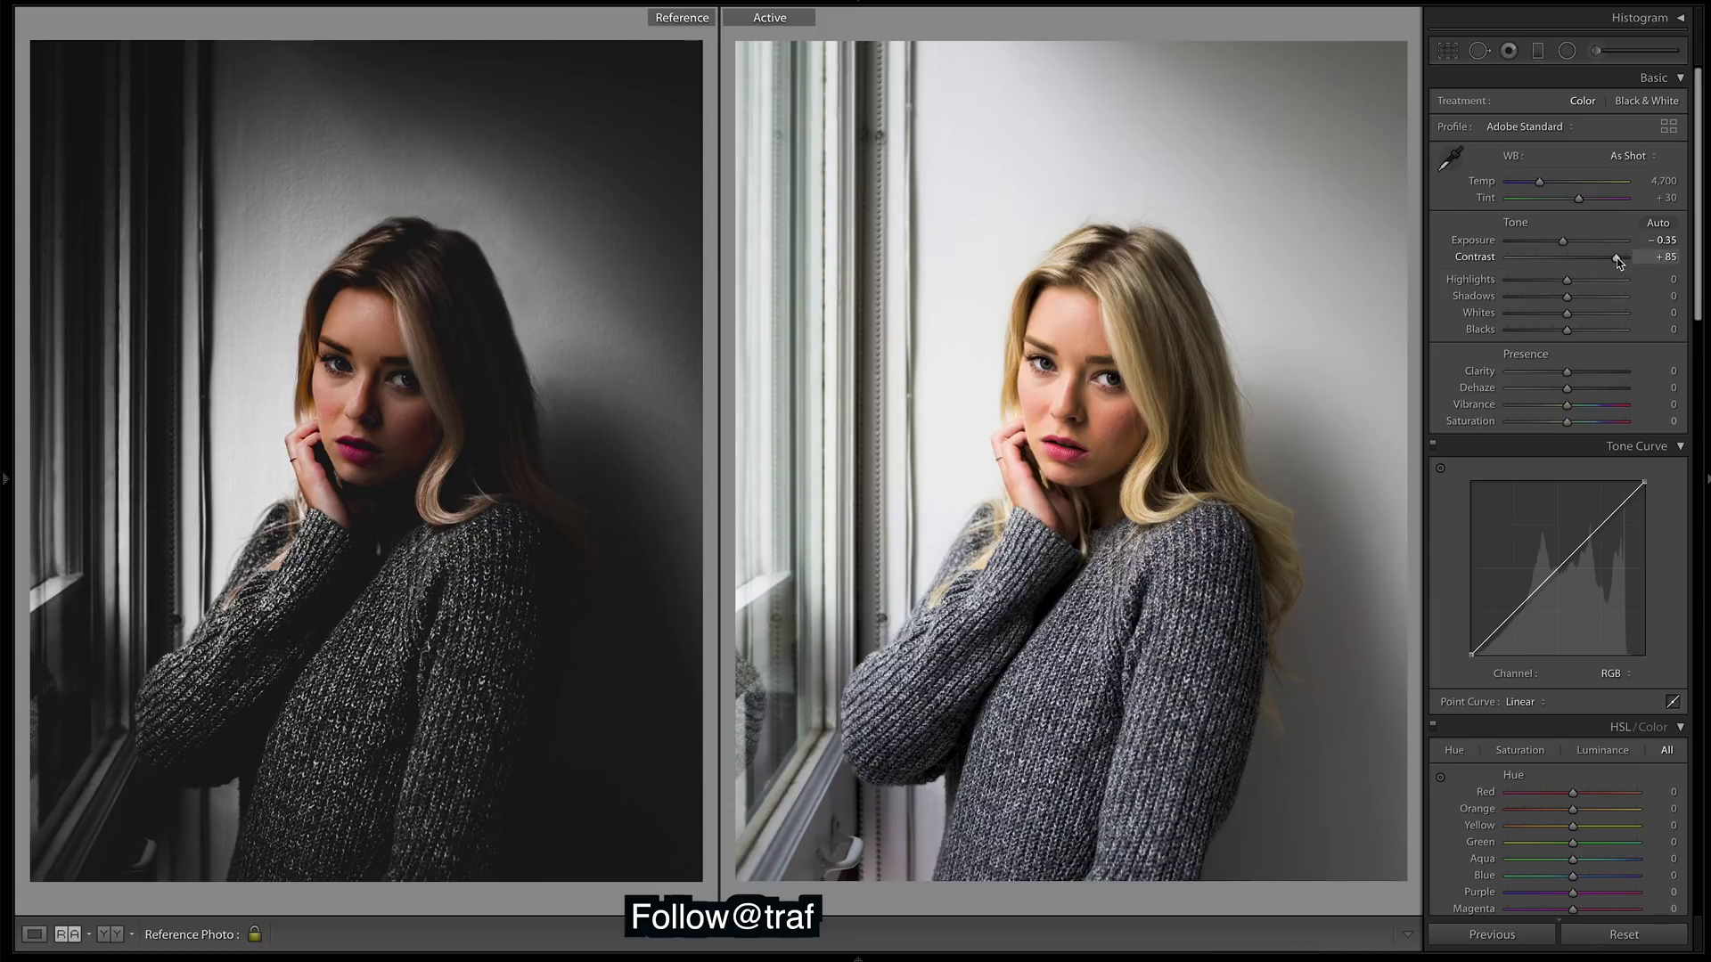
pyautogui.moveTo(1566, 279); pyautogui.dragTo(1524, 279)
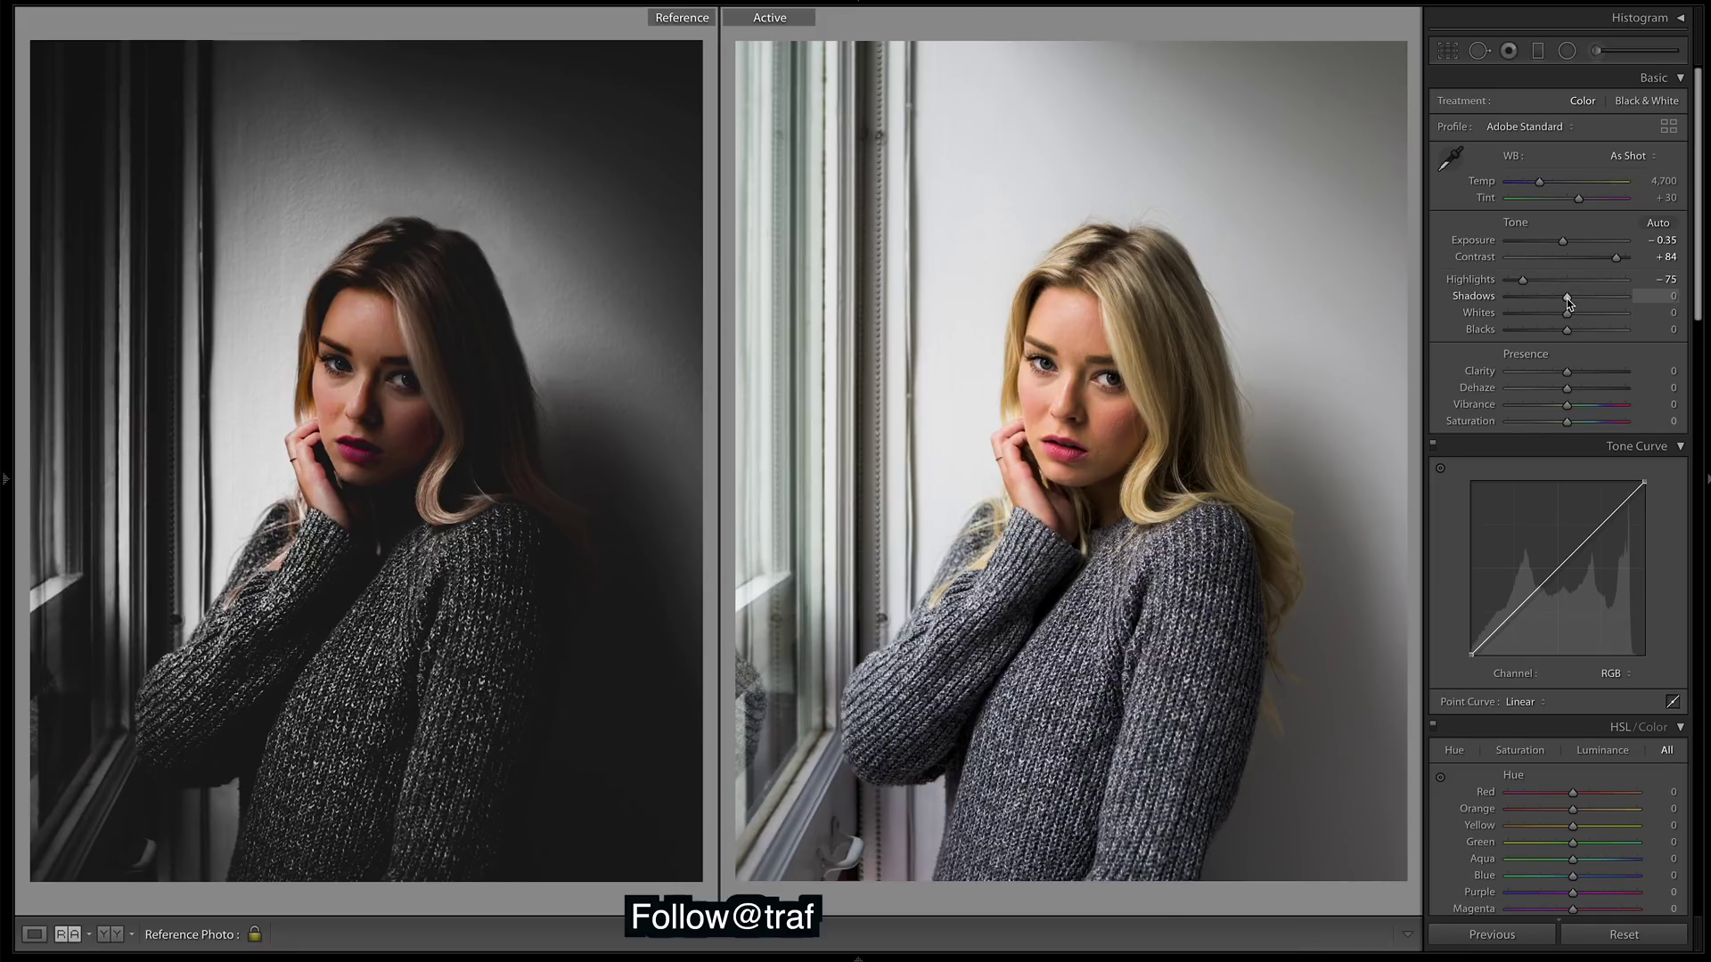
pyautogui.moveTo(1566, 298); pyautogui.dragTo(1518, 300)
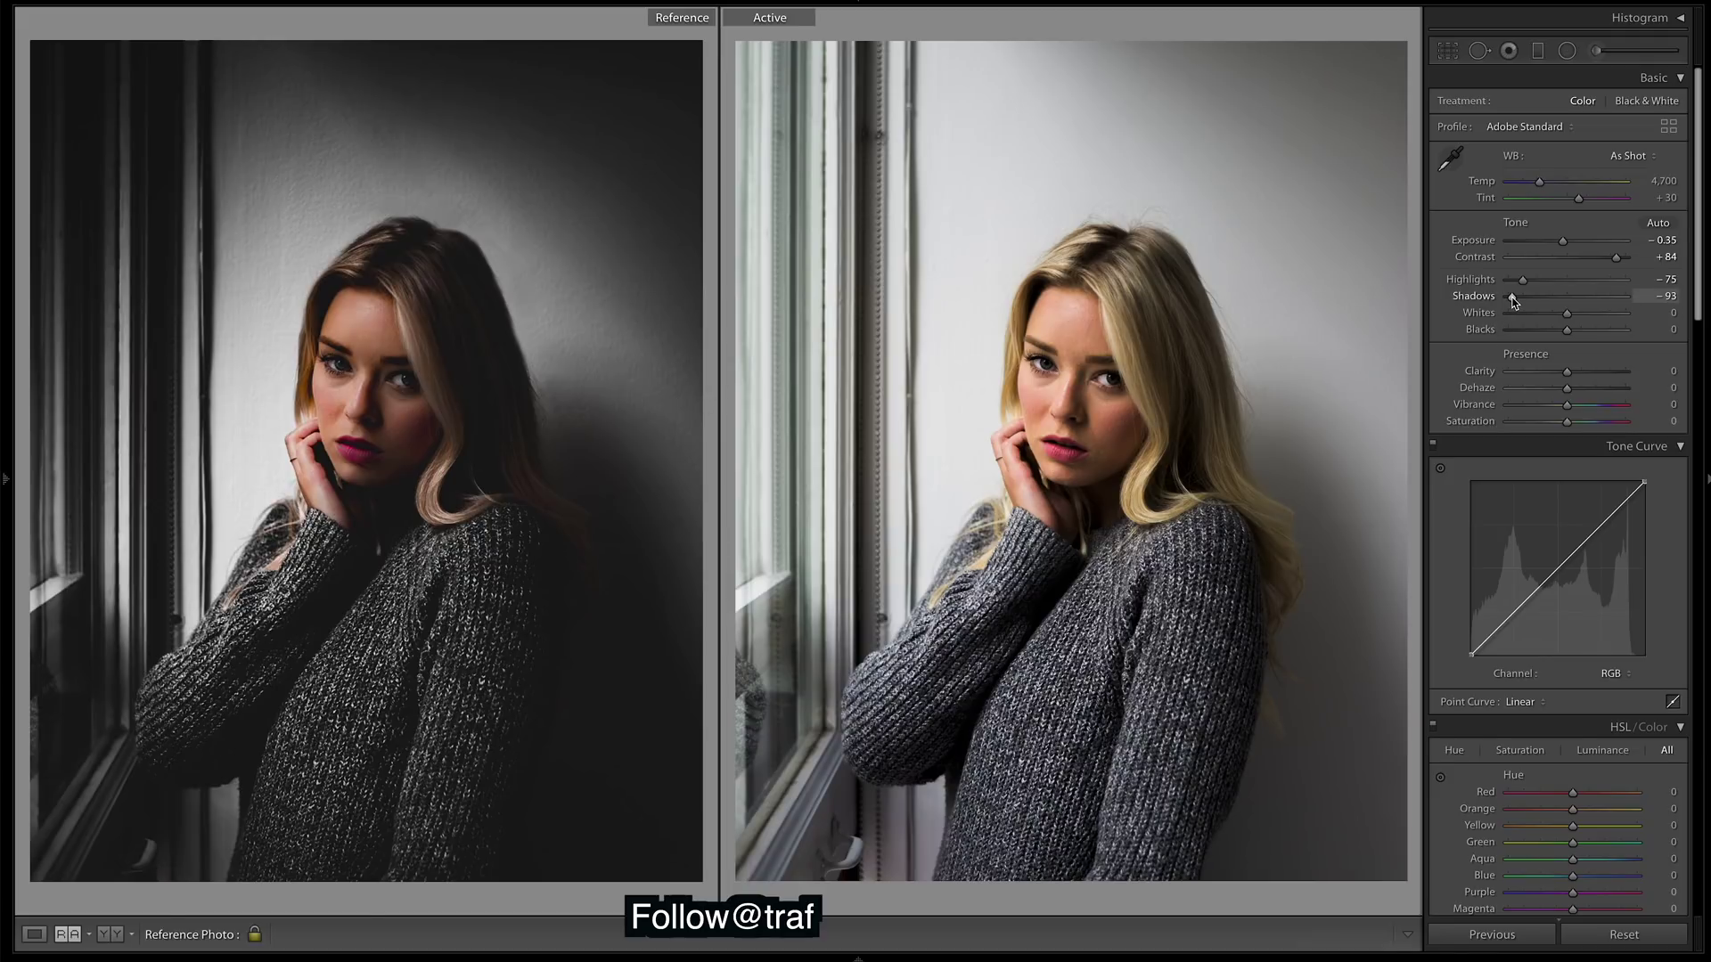
pyautogui.moveTo(1512, 298); pyautogui.dragTo(1505, 298)
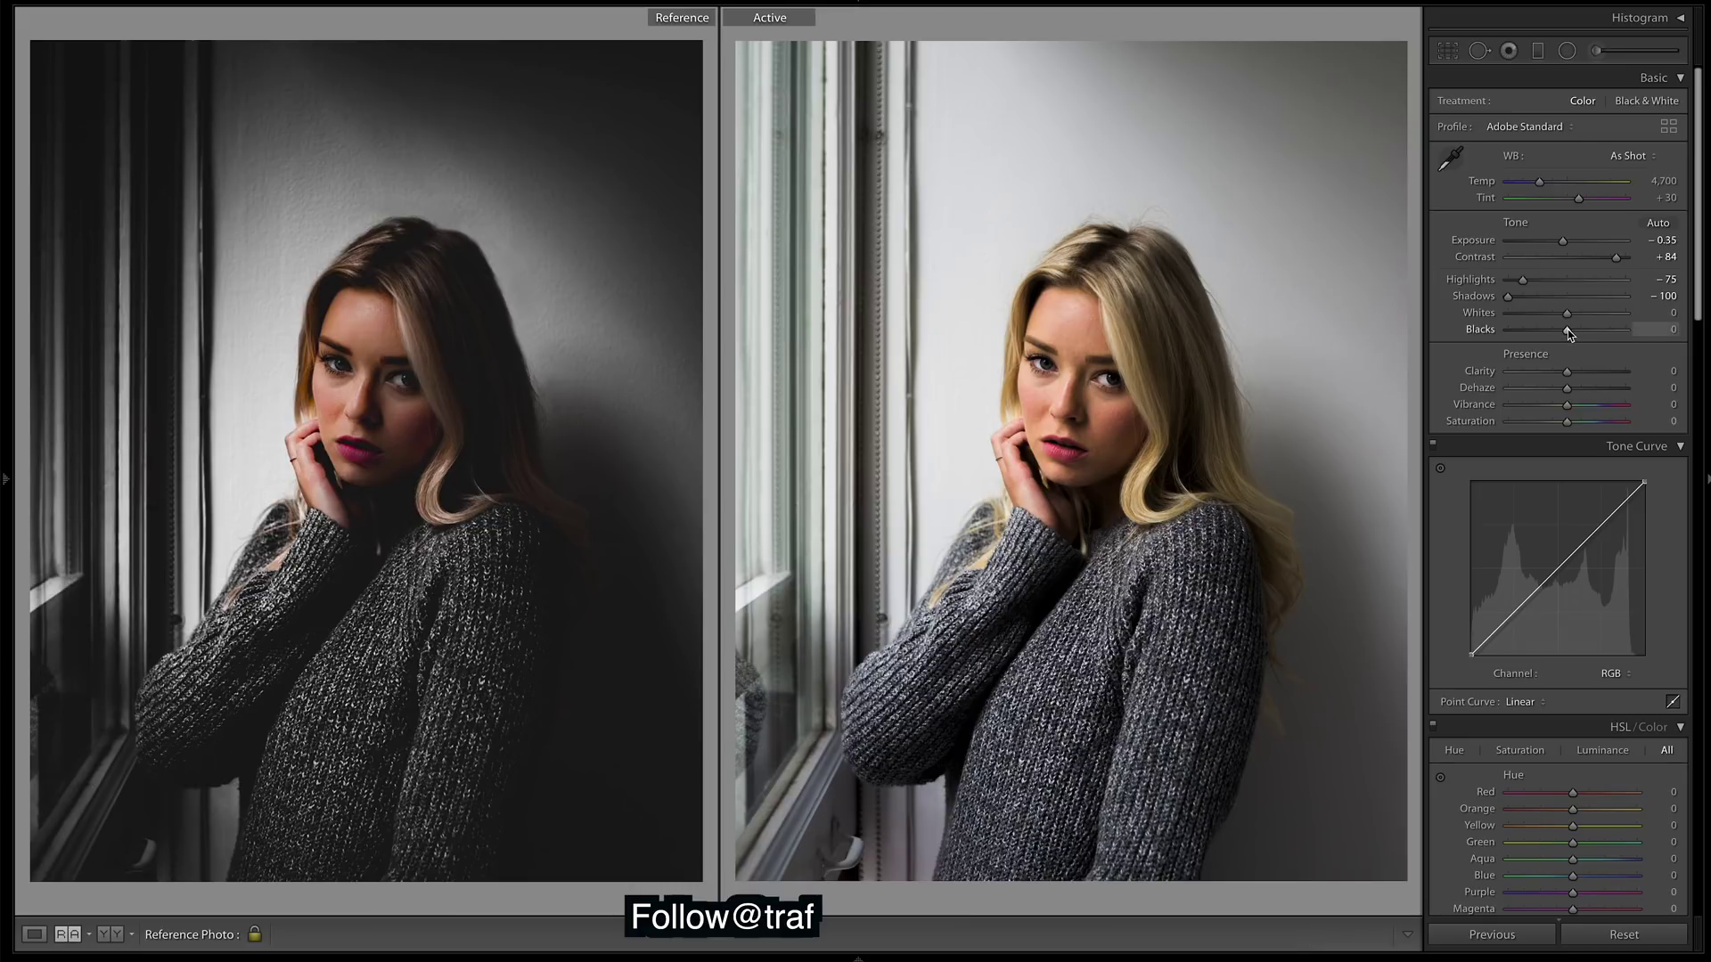
pyautogui.moveTo(1568, 331); pyautogui.dragTo(1506, 332)
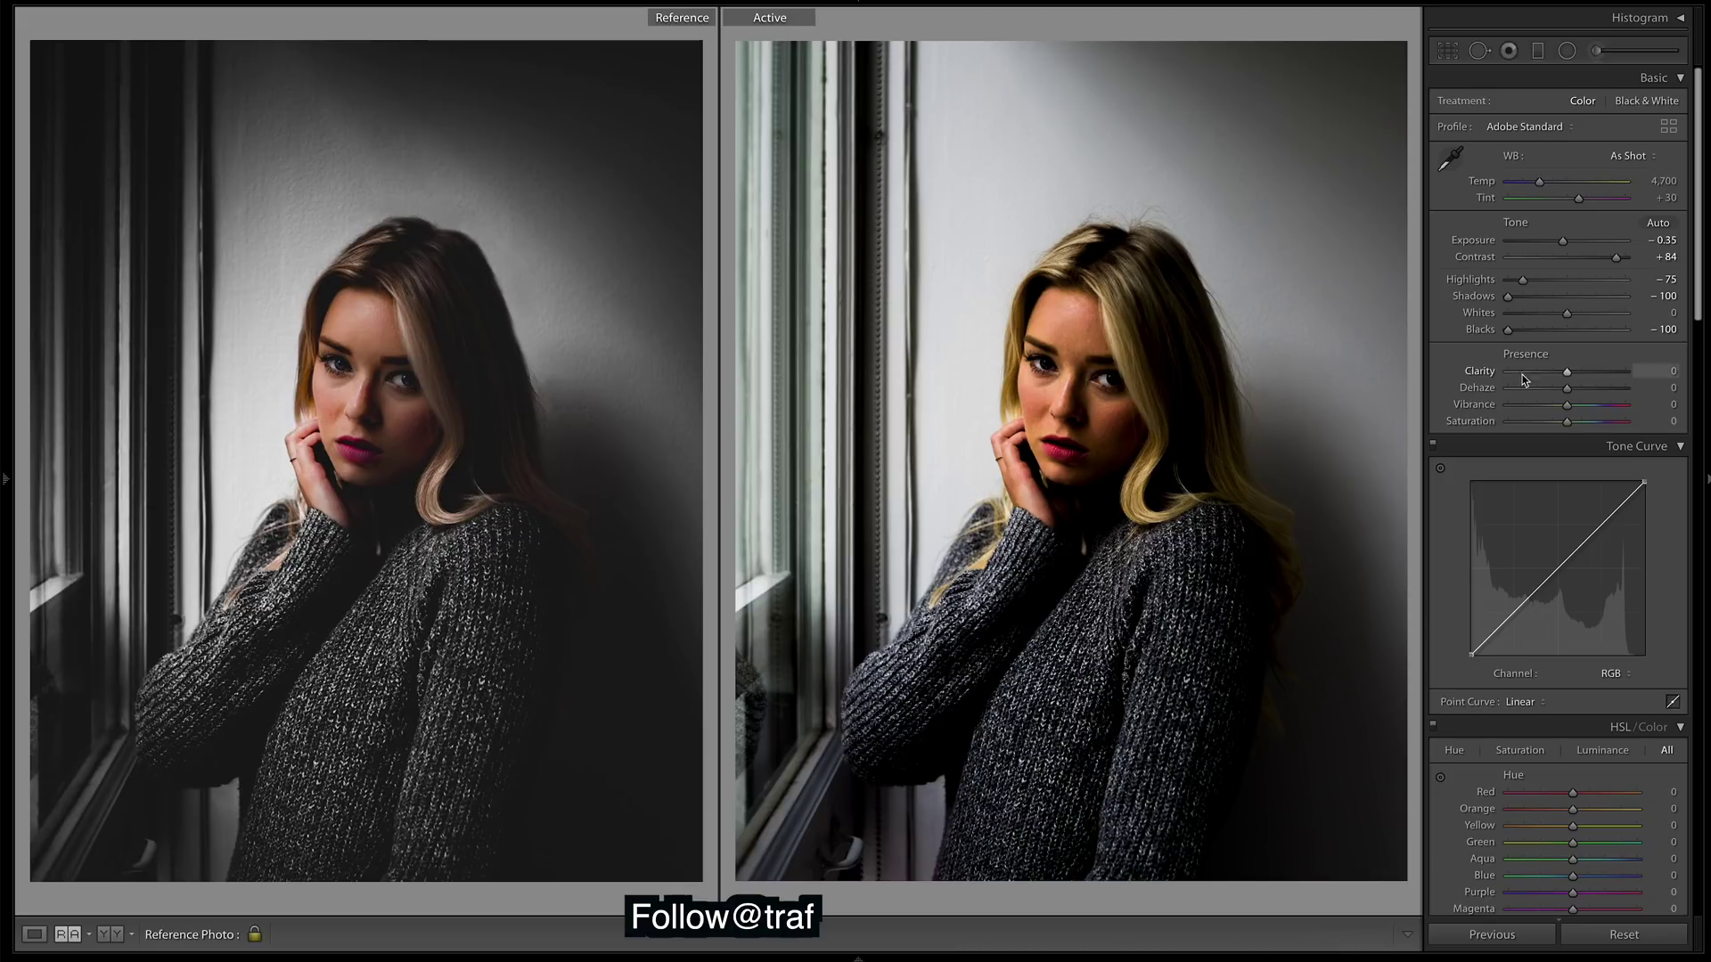
pyautogui.doubleClick(1508, 330)
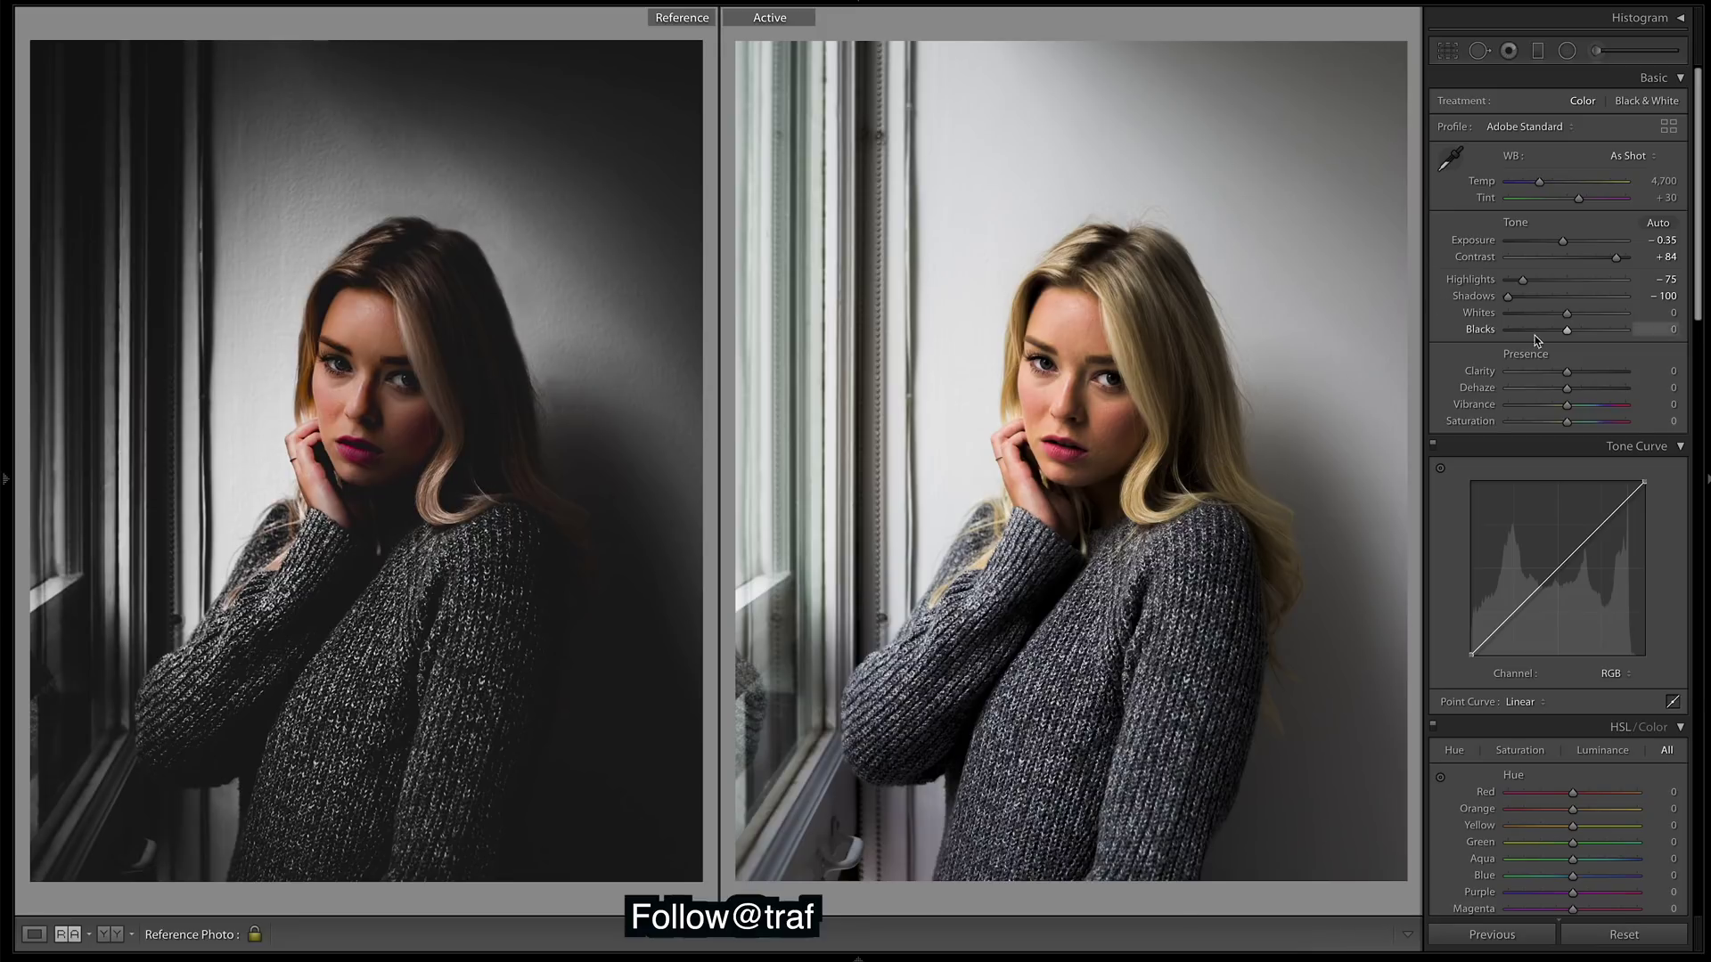
pyautogui.moveTo(1538, 330); pyautogui.dragTo(1472, 333)
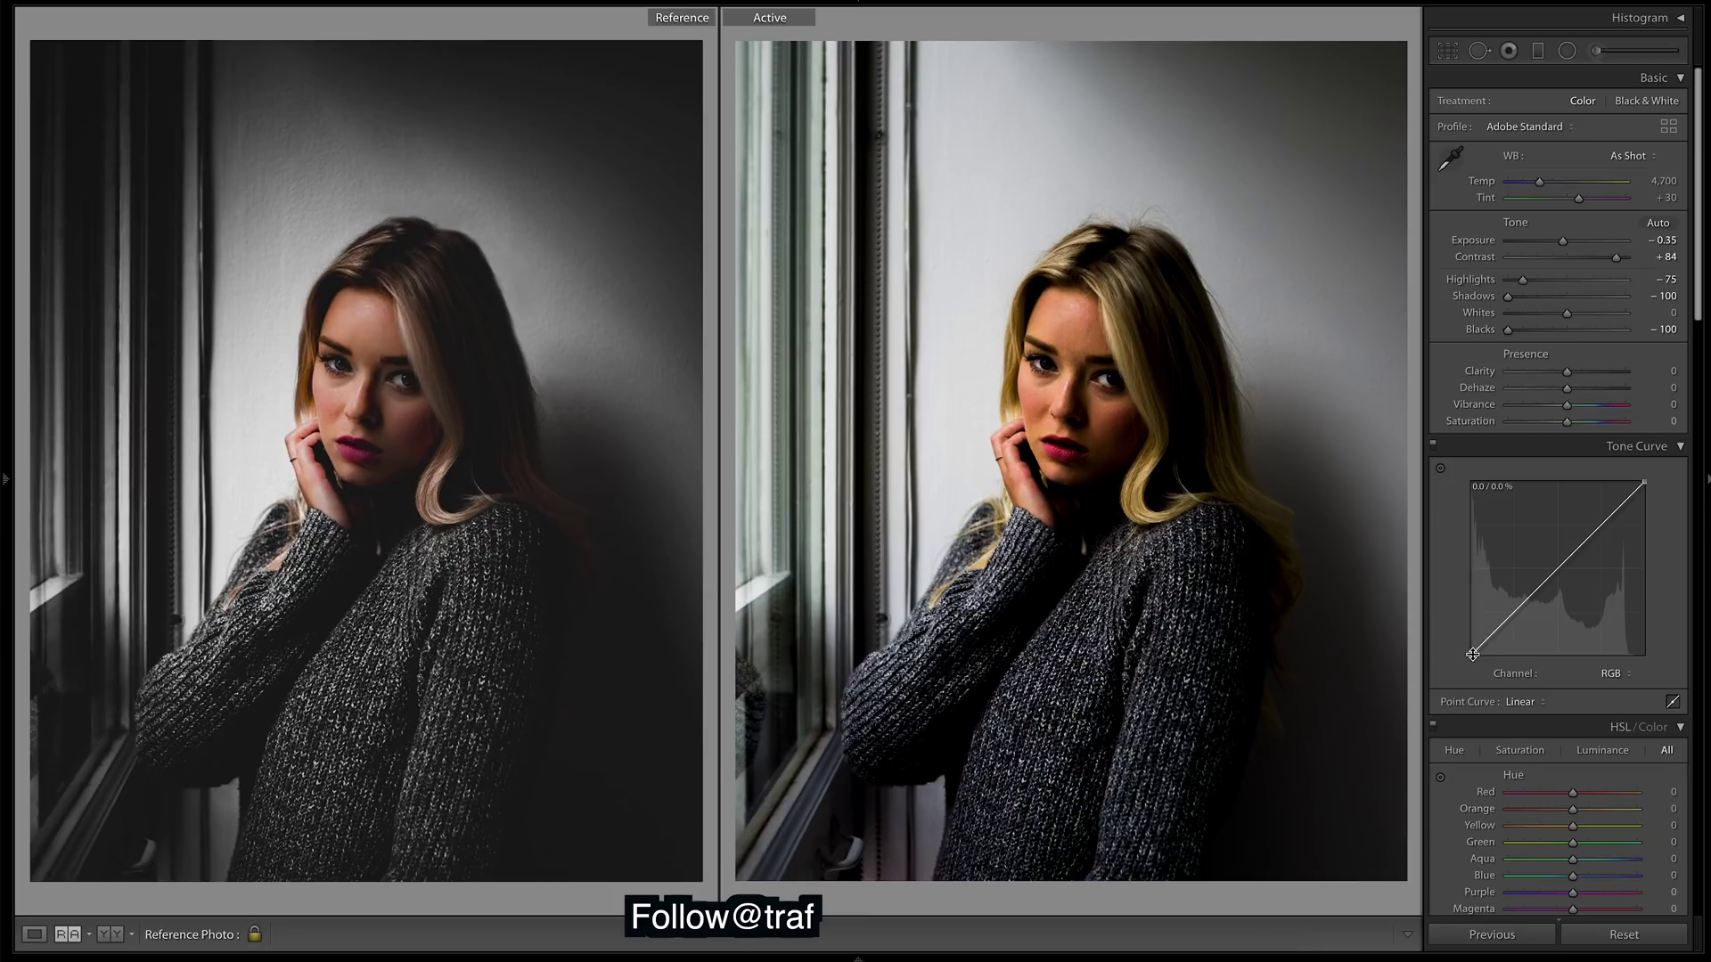
pyautogui.moveTo(1472, 655); pyautogui.dragTo(1513, 612)
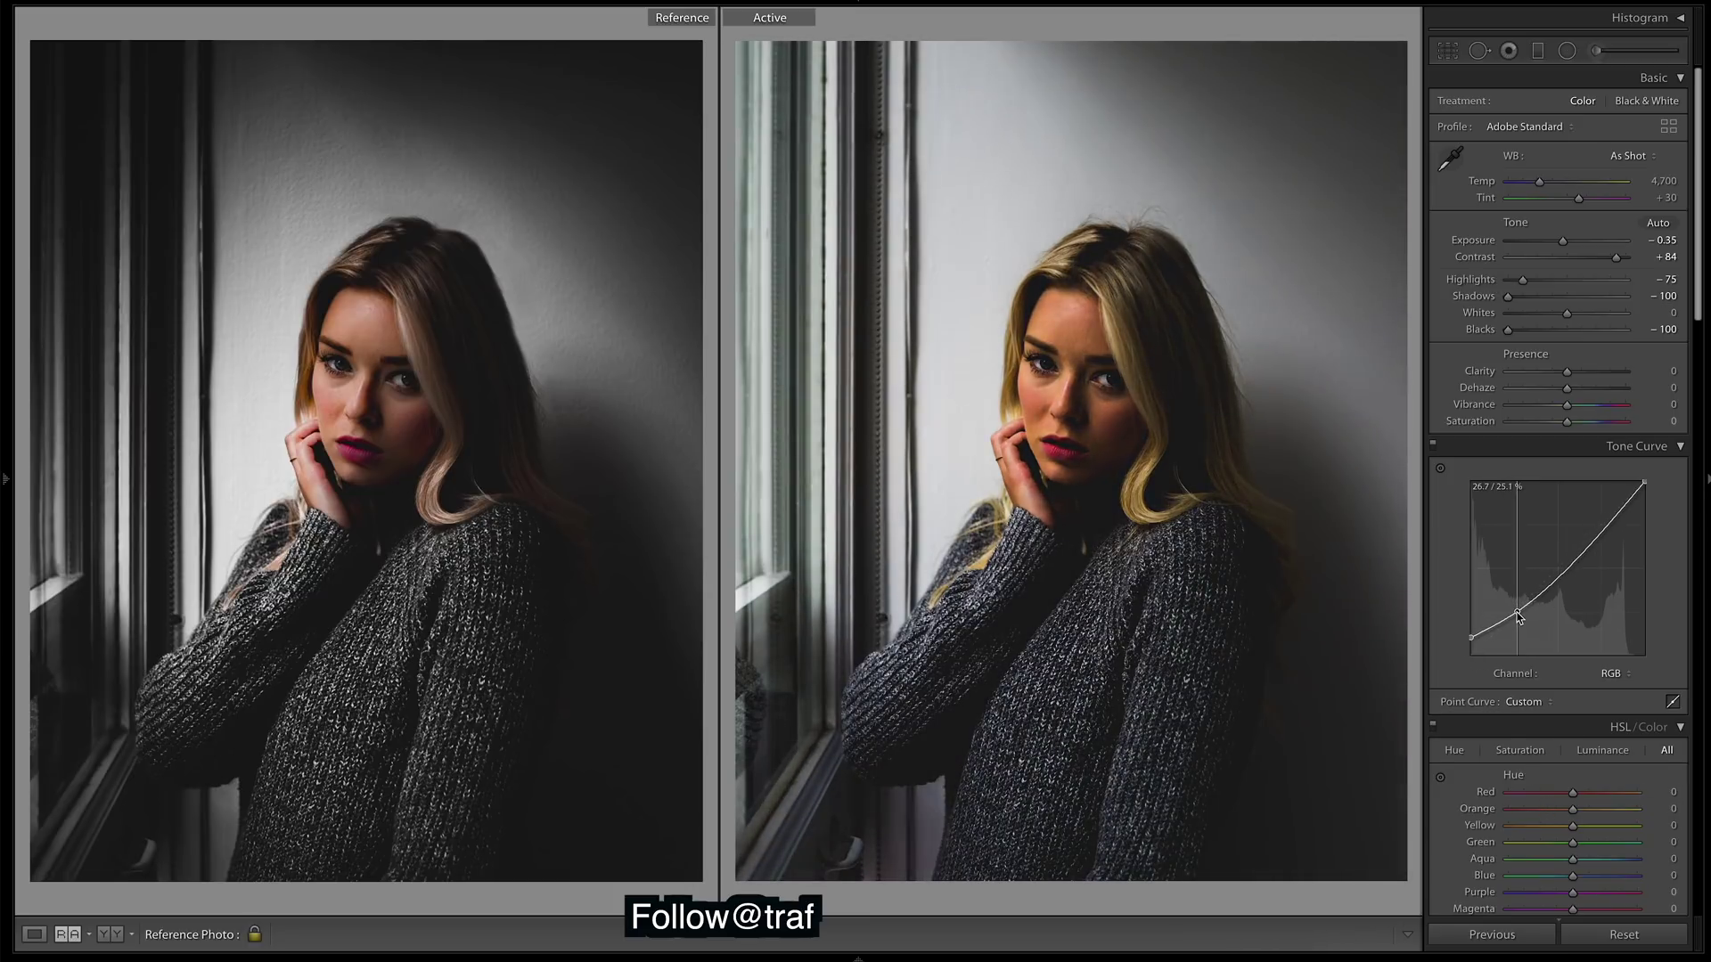
pyautogui.click(1532, 594)
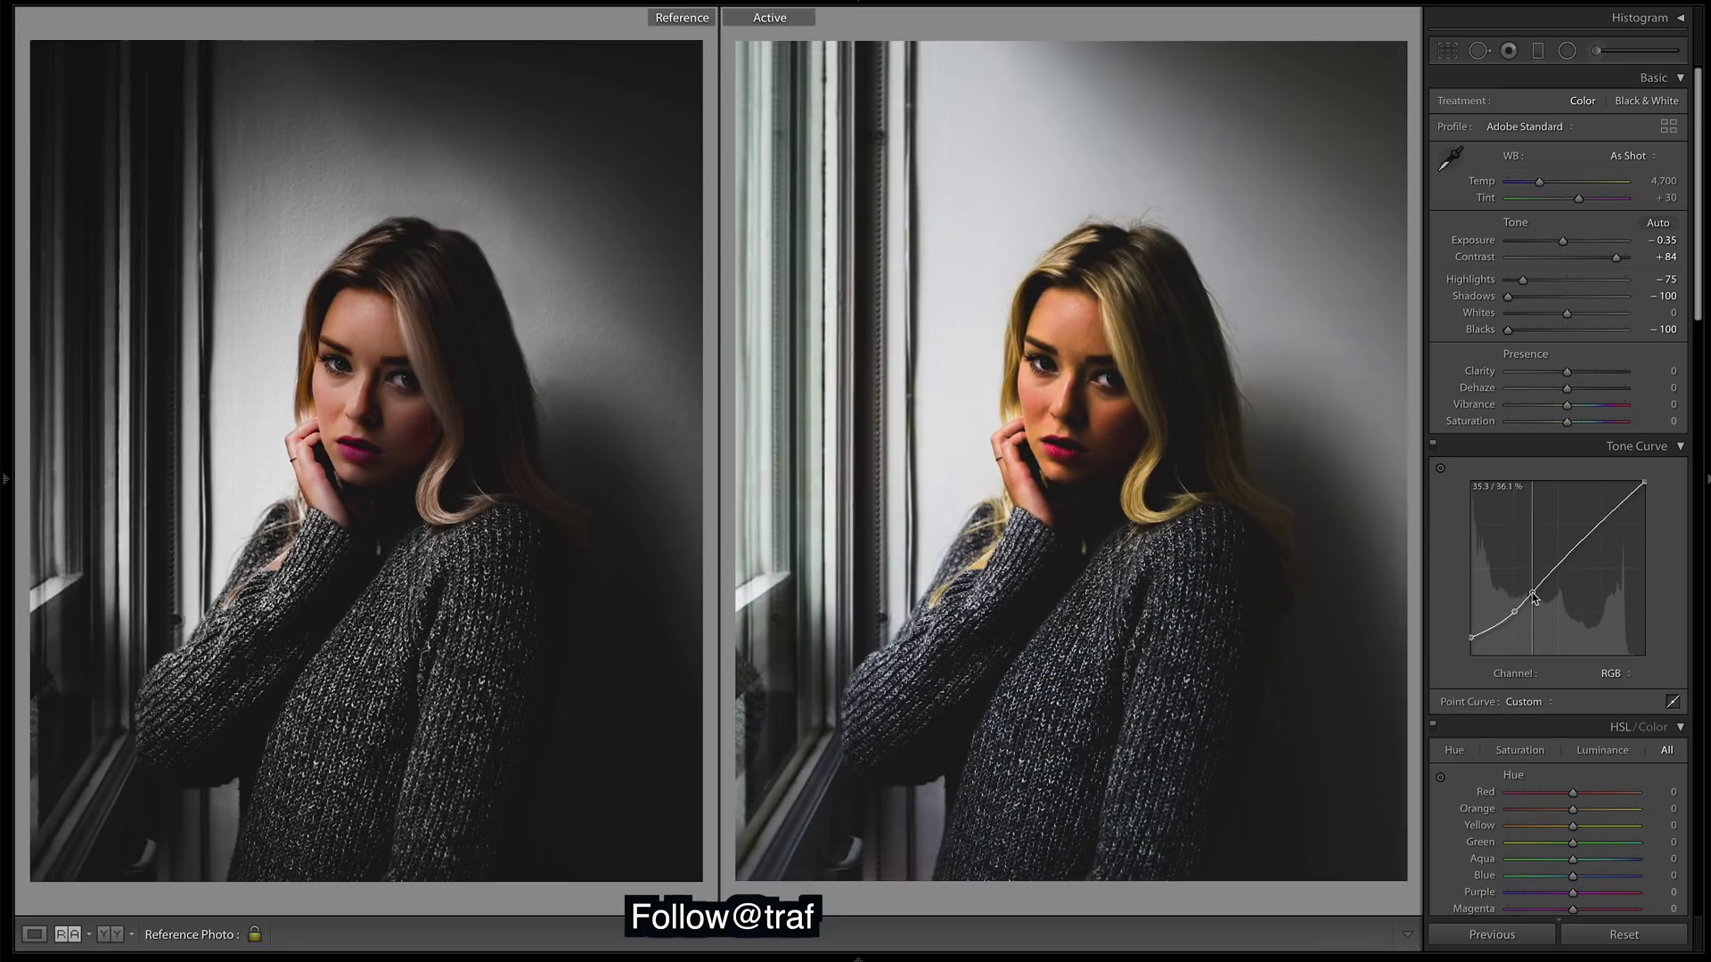
pyautogui.moveTo(1554, 578); pyautogui.dragTo(1556, 579)
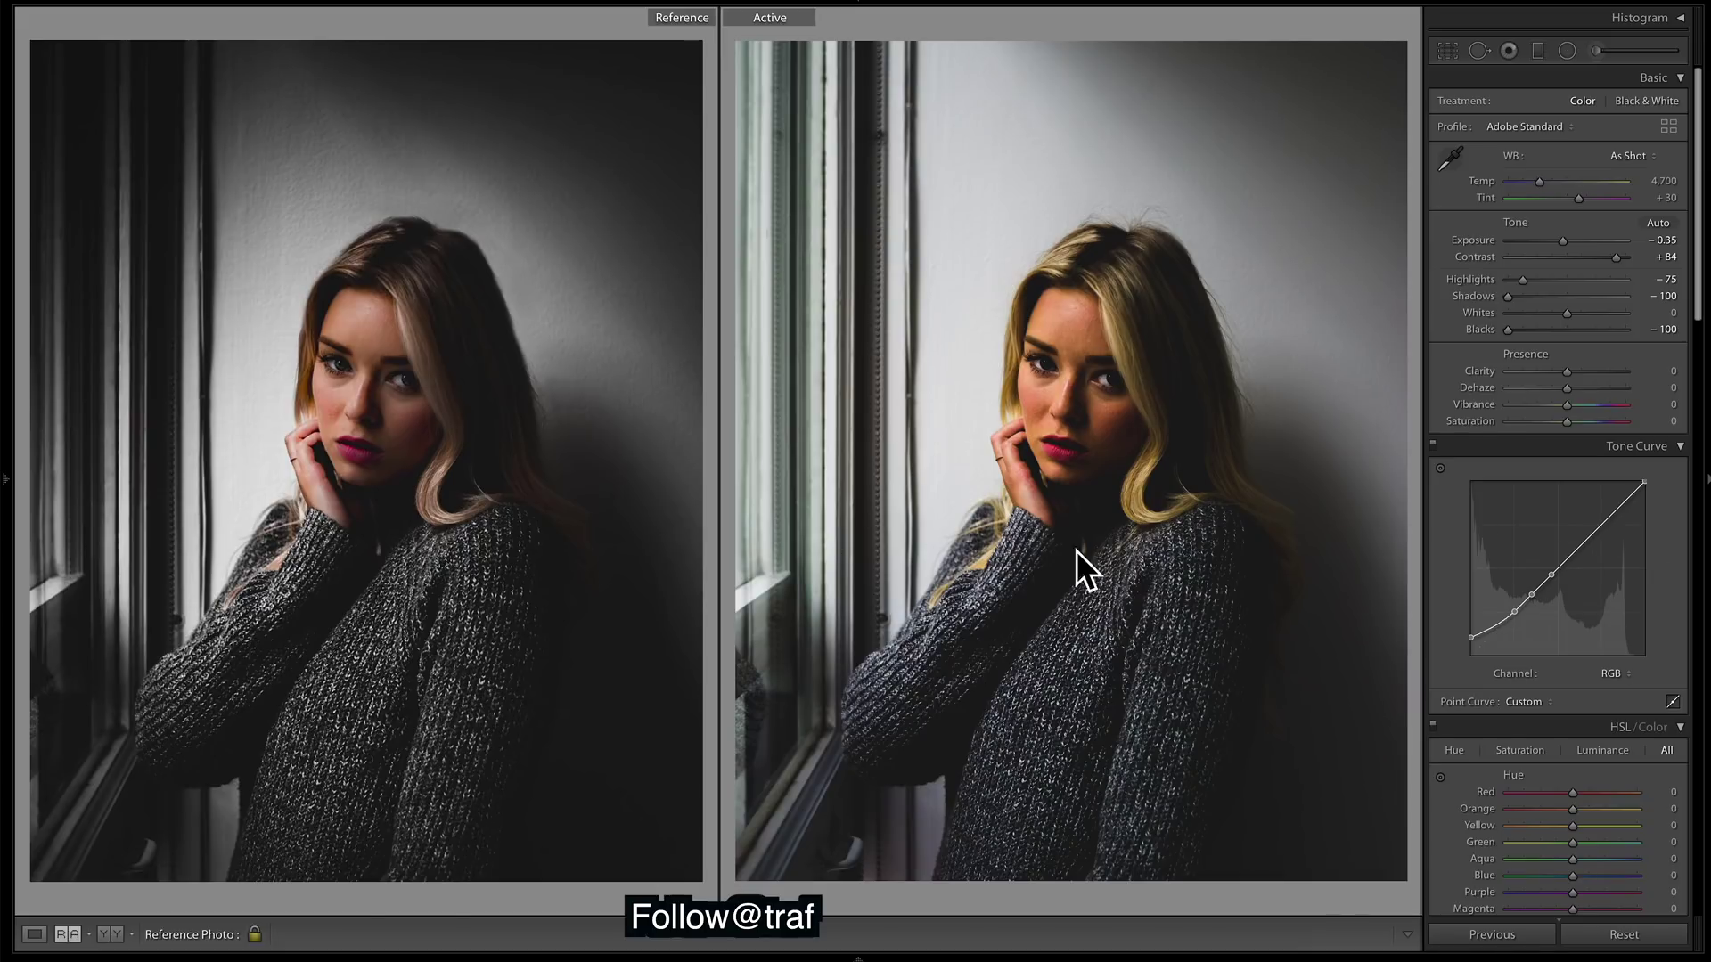
pyautogui.rightClick(1592, 606)
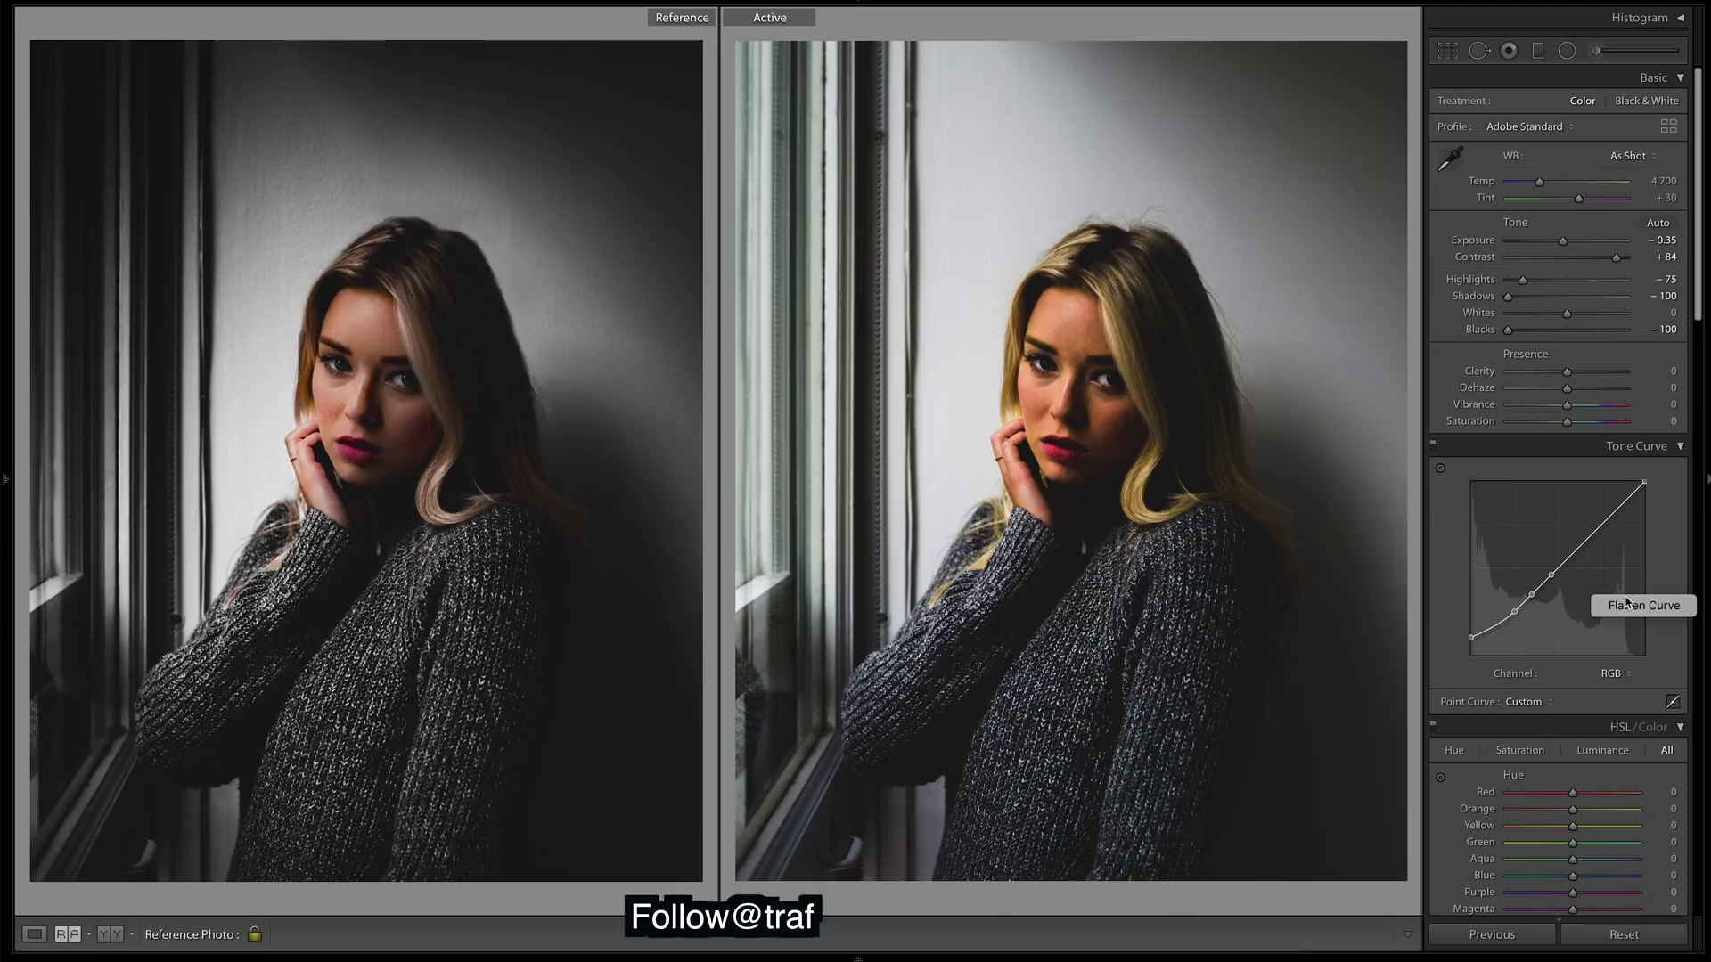
pyautogui.click(1627, 606)
pyautogui.hotkey('ctrl', 'z')
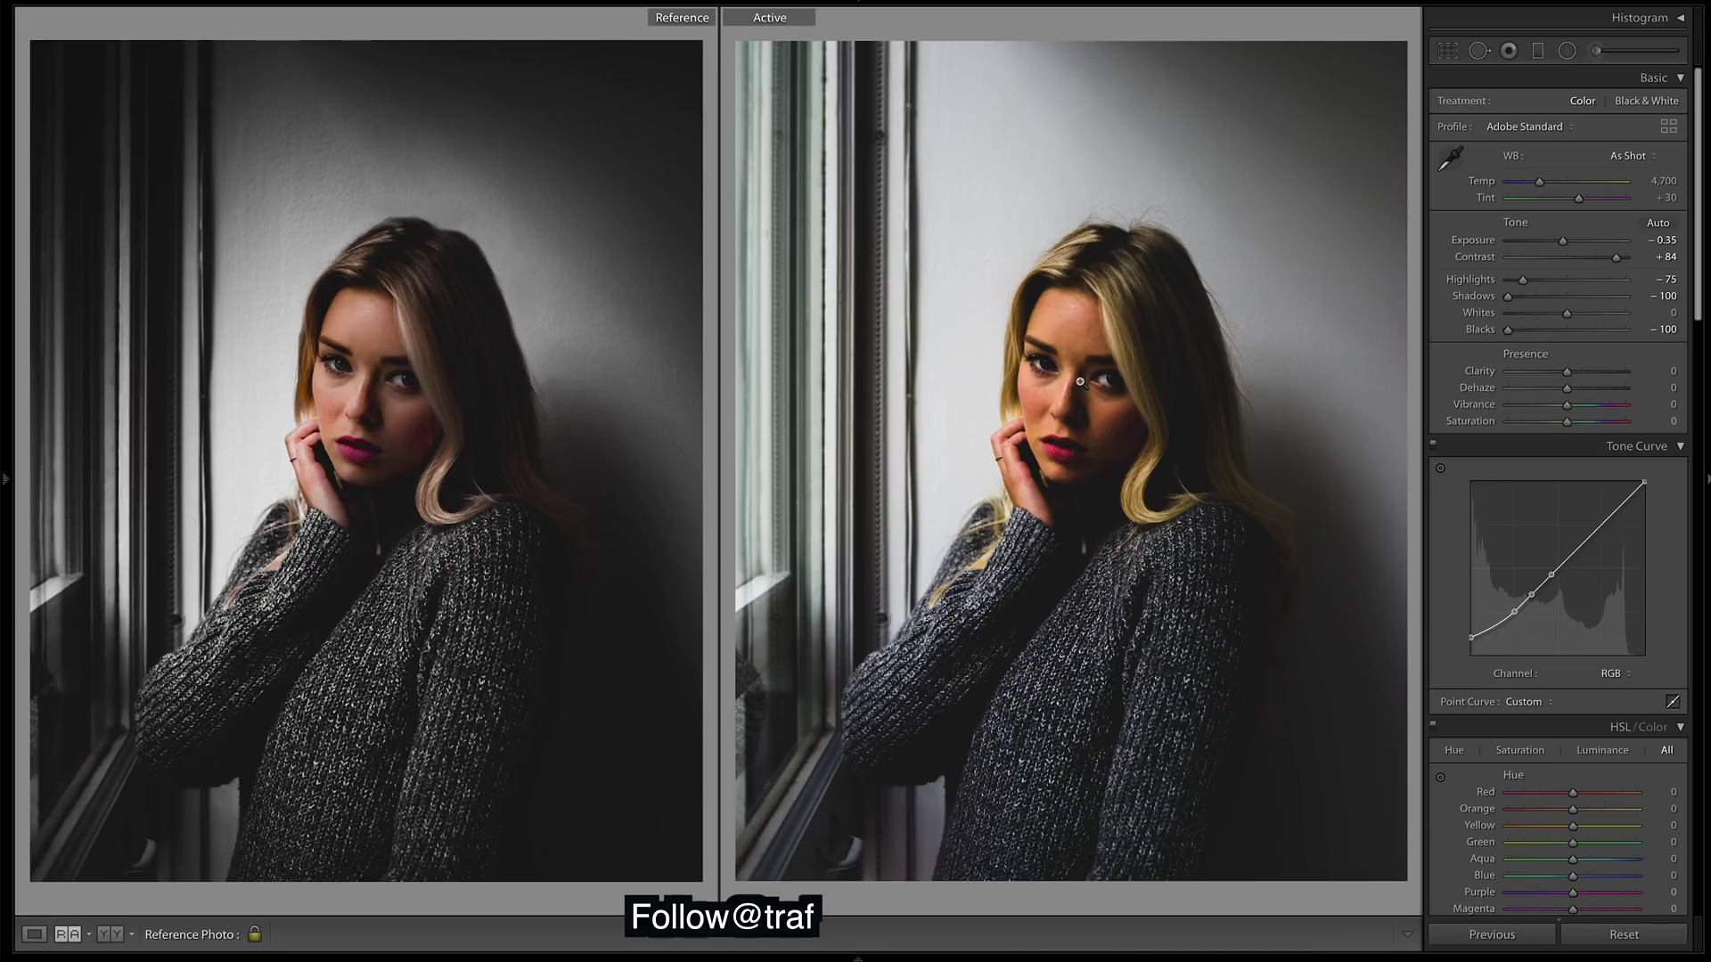
pyautogui.click(1599, 529)
pyautogui.moveTo(1599, 531); pyautogui.dragTo(1587, 510)
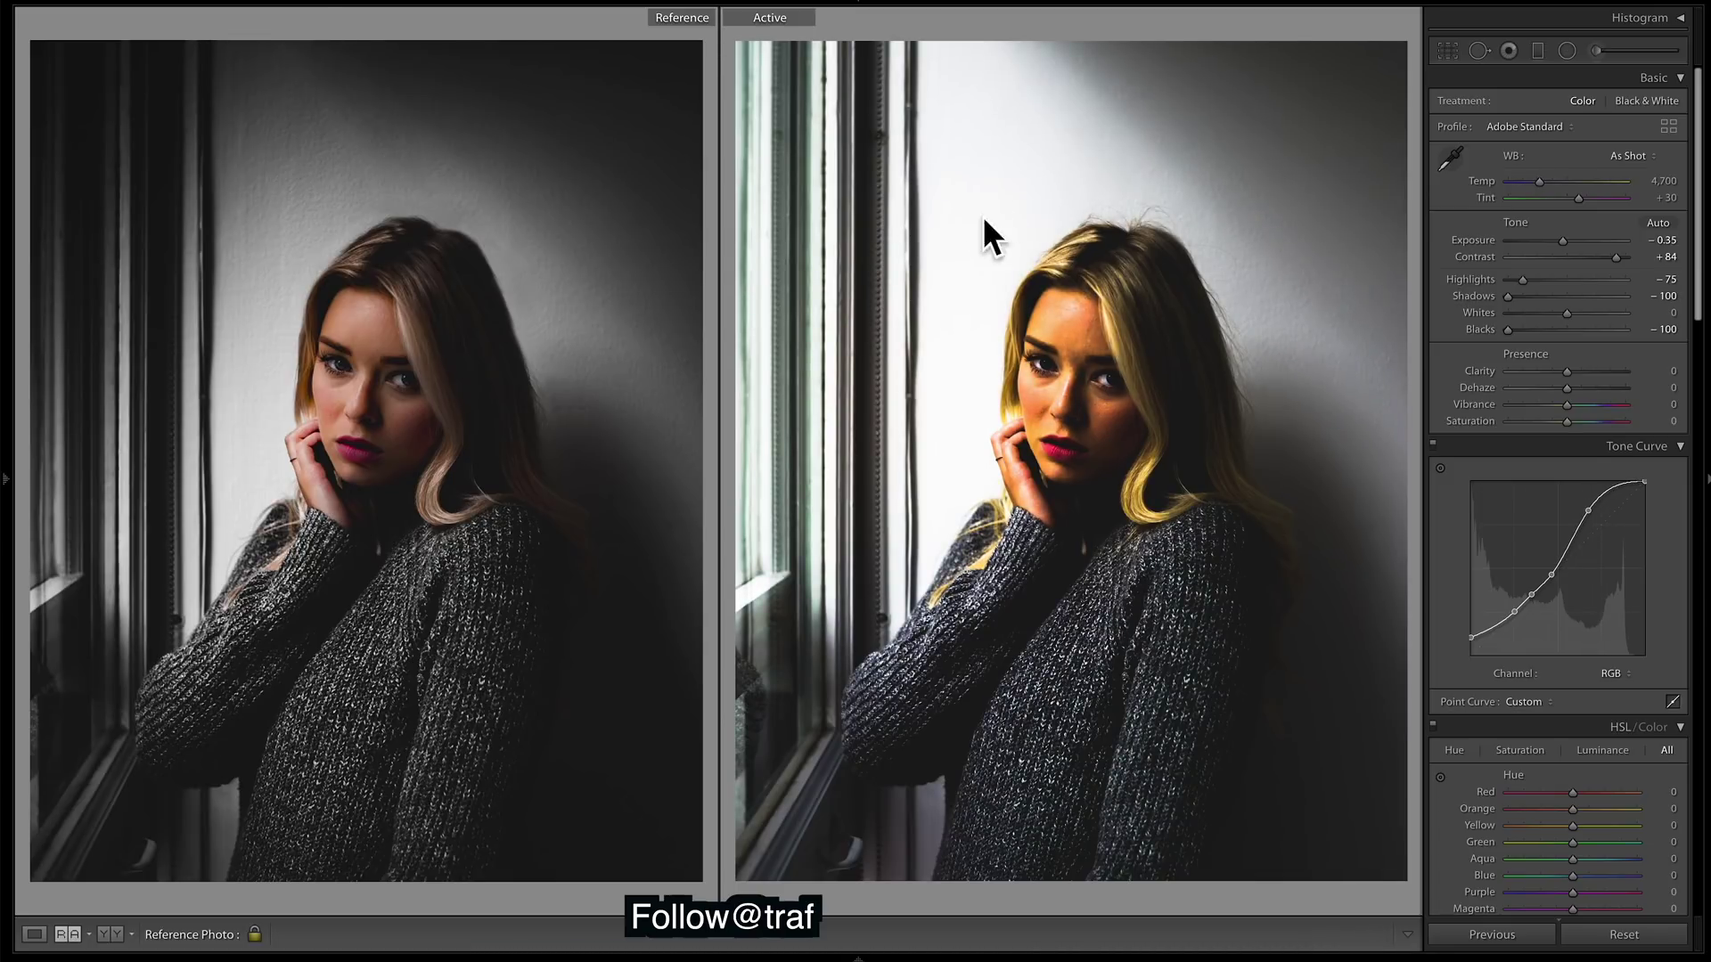
pyautogui.hotkey('ctrl', 'z')
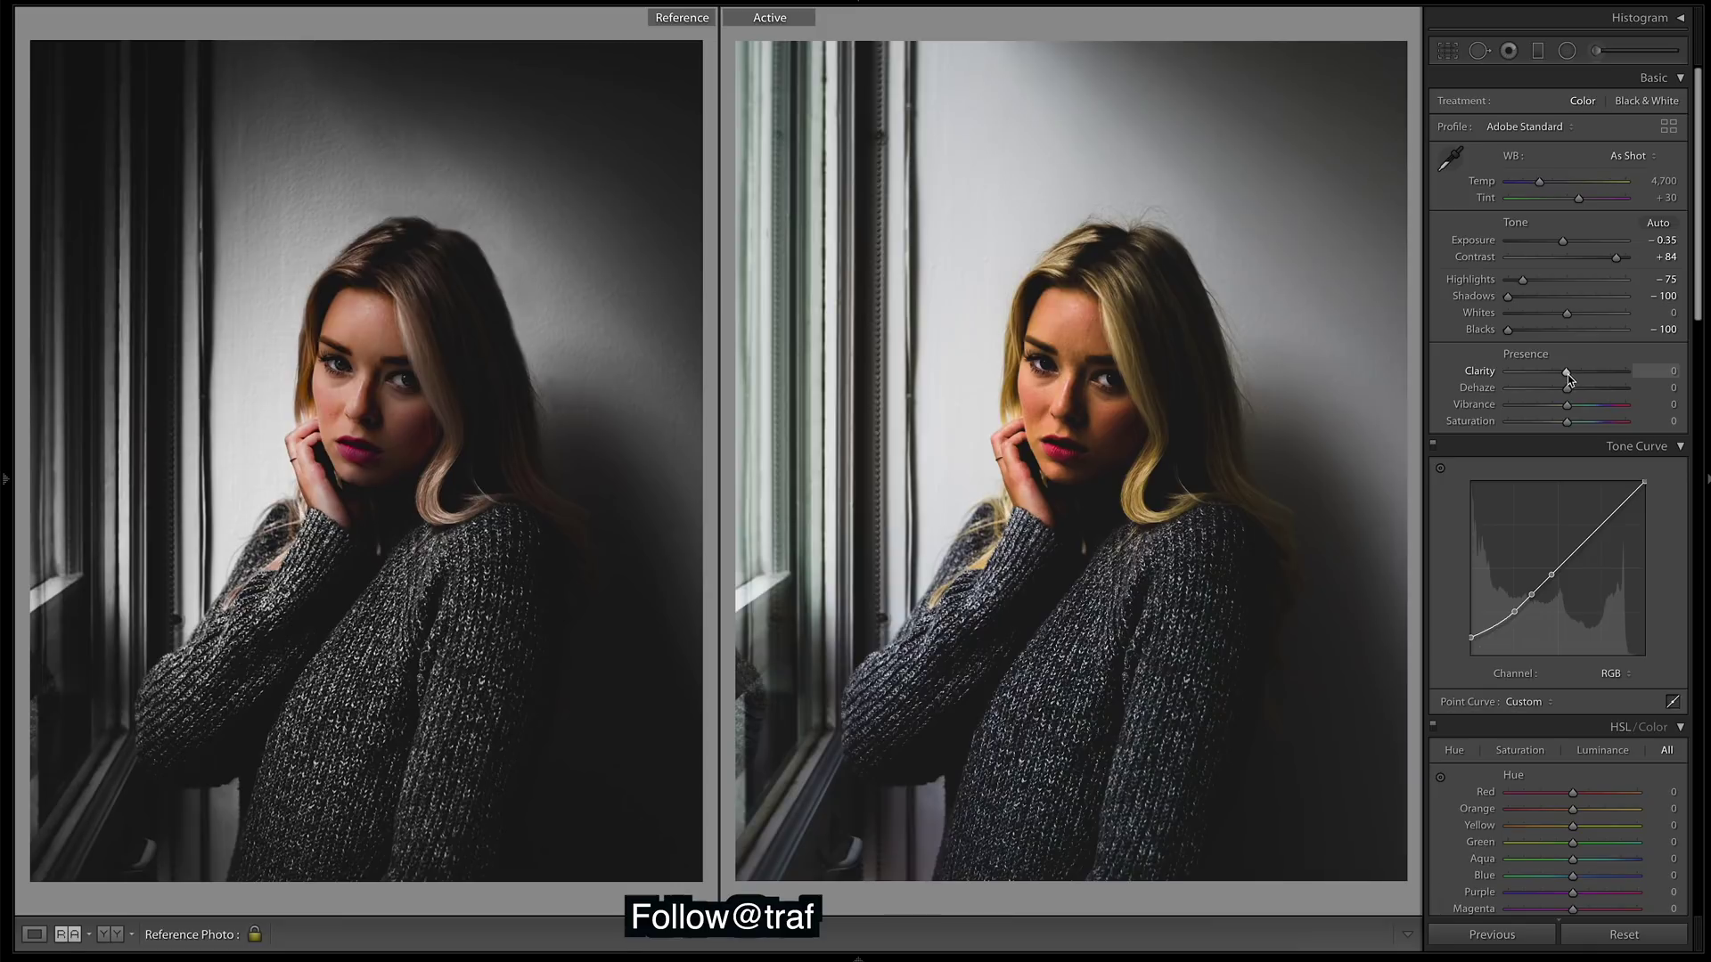
# Step: Lower Presence Clarity to −15 and Vibrance to −62 to mute the colours
pyautogui.moveTo(1566, 375)
pyautogui.mouseDown()
pyautogui.moveTo(1509, 377)
pyautogui.moveTo(1562, 387)
pyautogui.mouseUp()
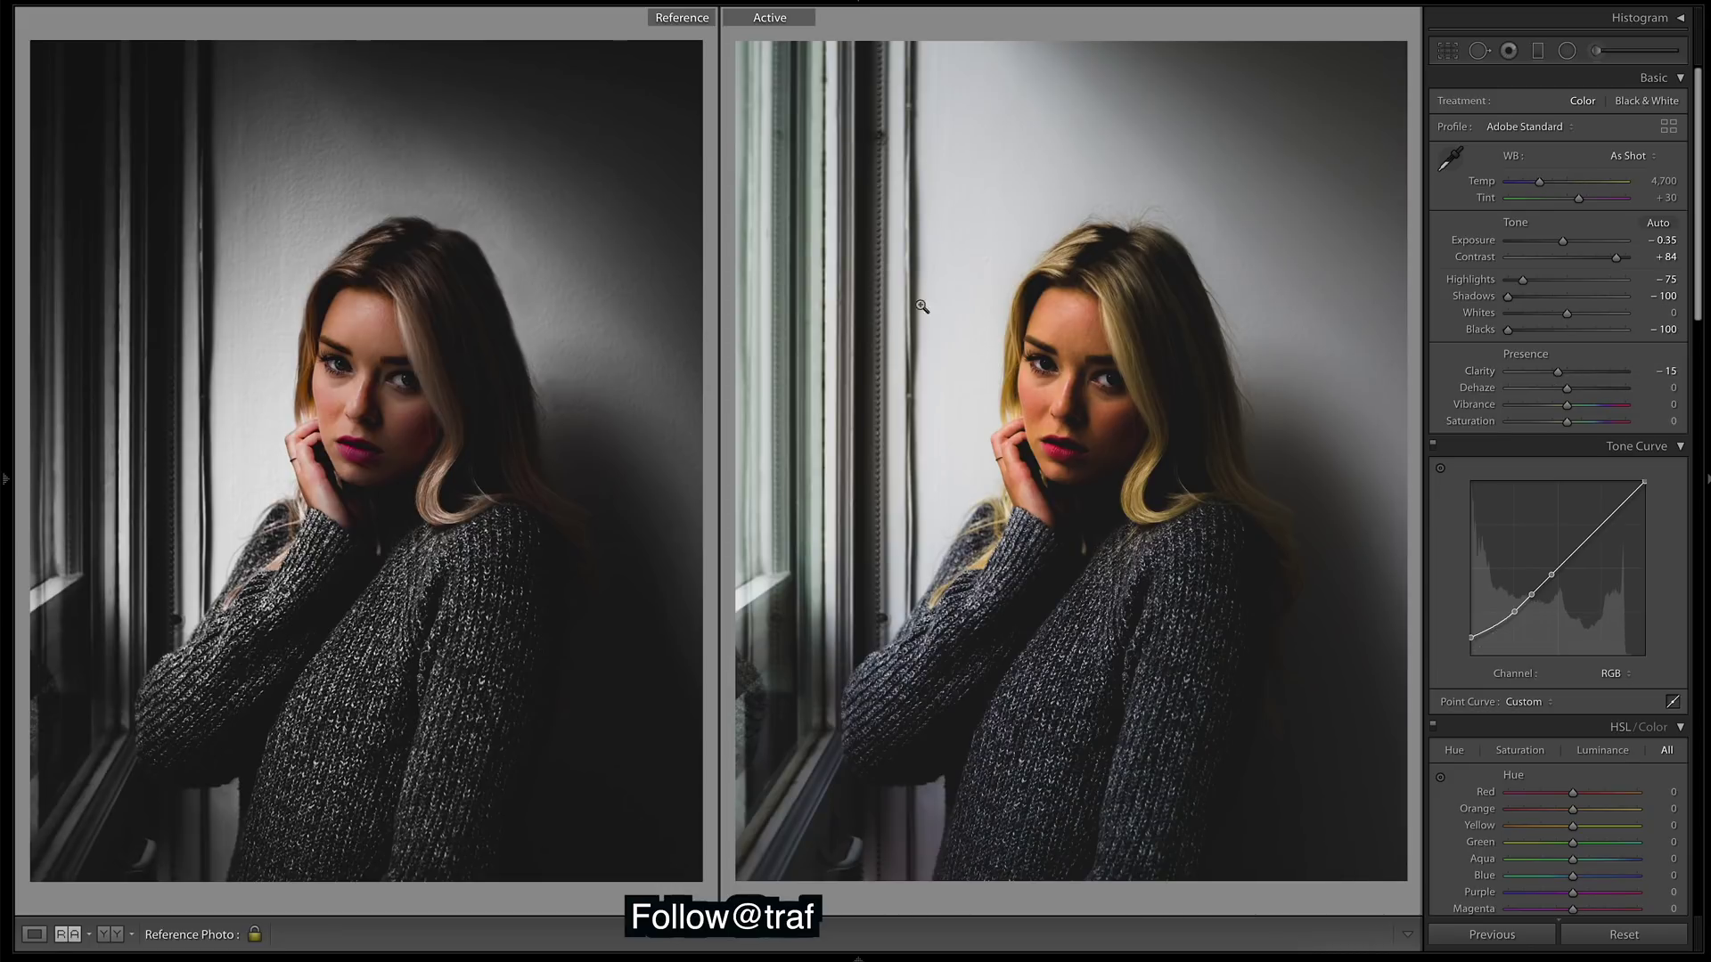
pyautogui.doubleClick(1558, 373)
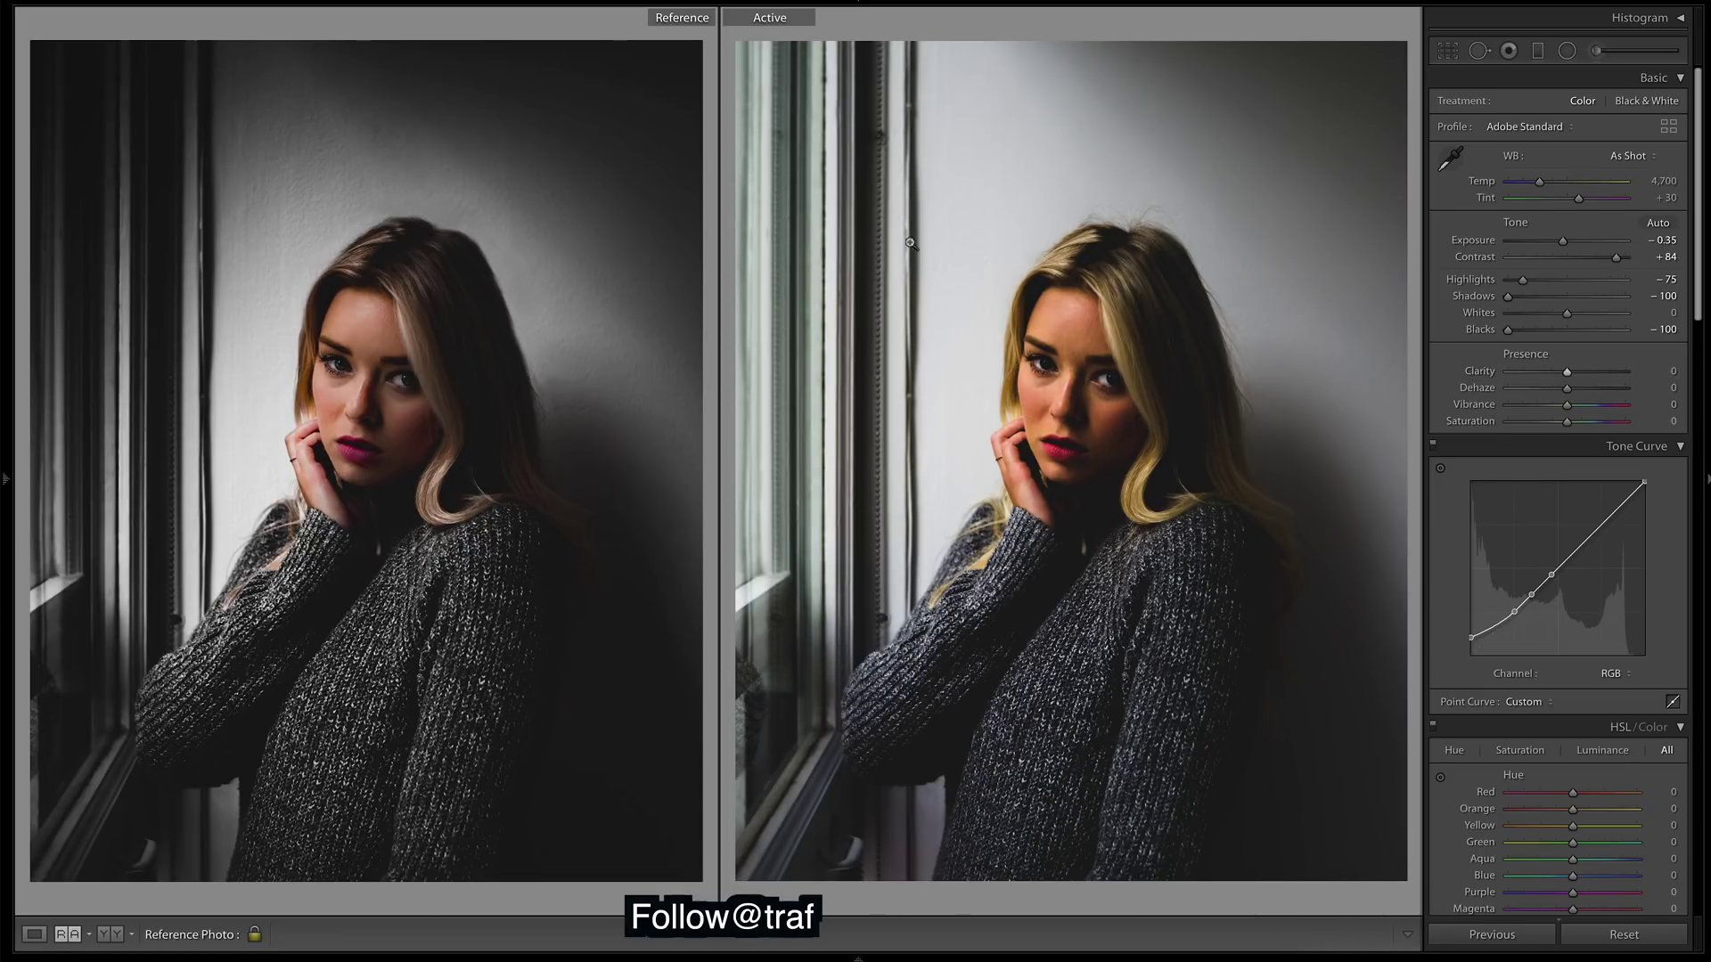
pyautogui.moveTo(1569, 379); pyautogui.dragTo(1557, 374)
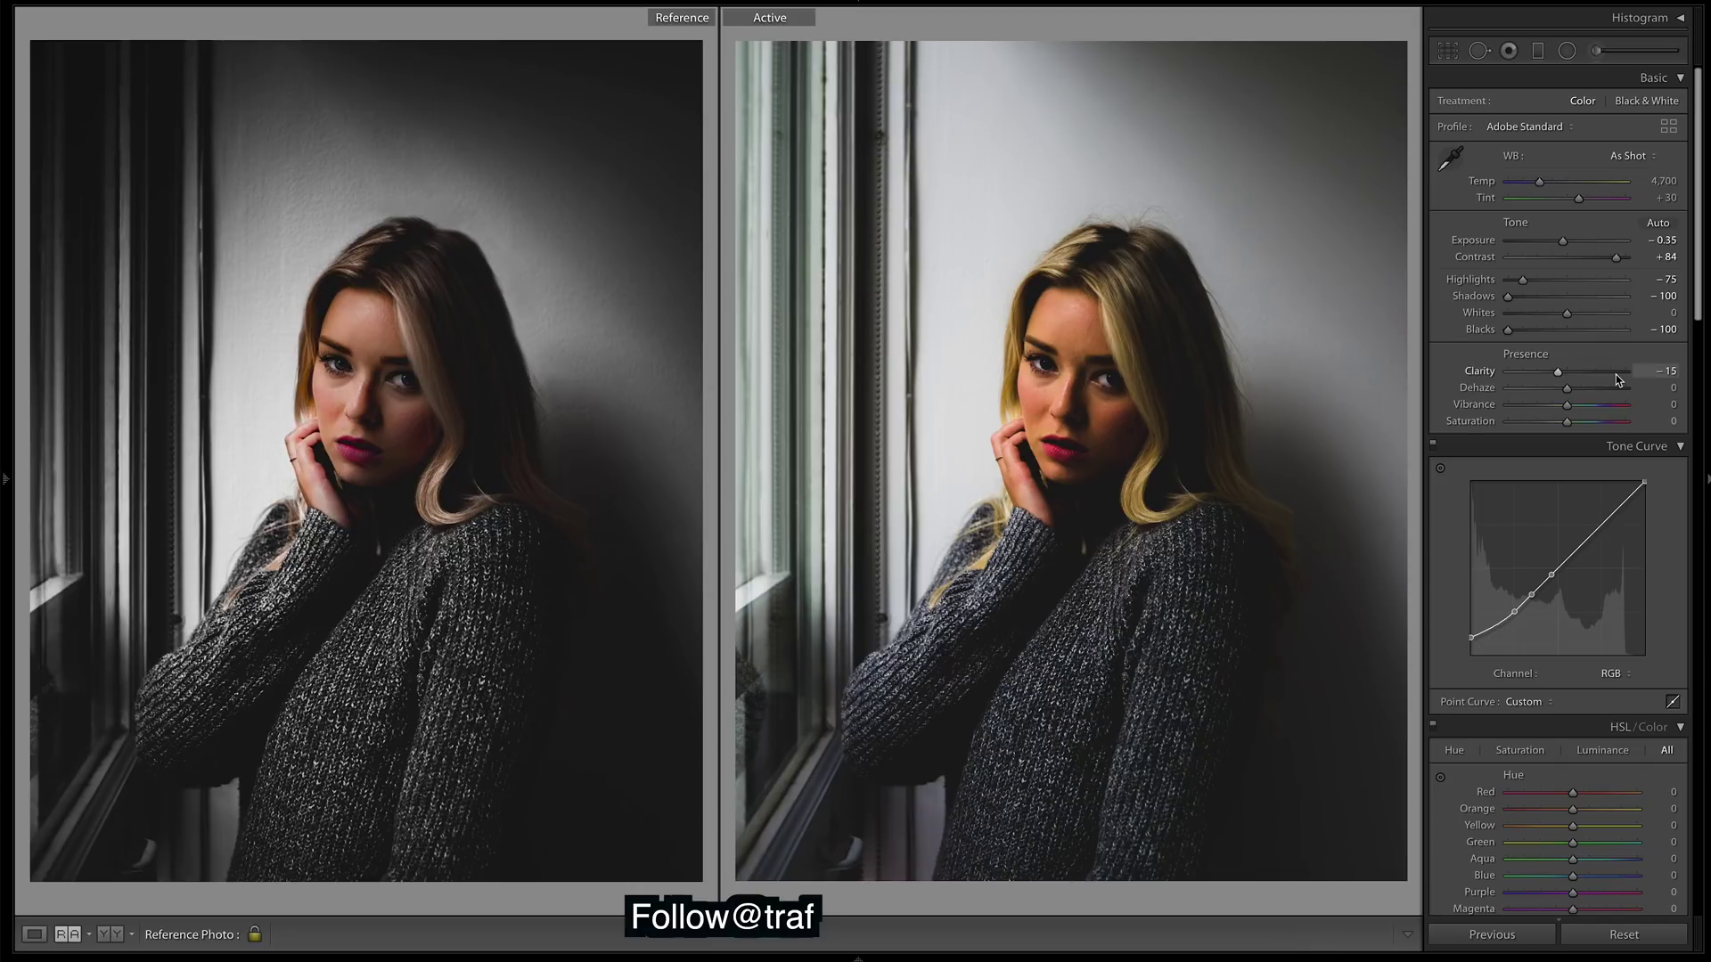
pyautogui.doubleClick(1557, 410)
pyautogui.moveTo(1566, 410); pyautogui.dragTo(1534, 417)
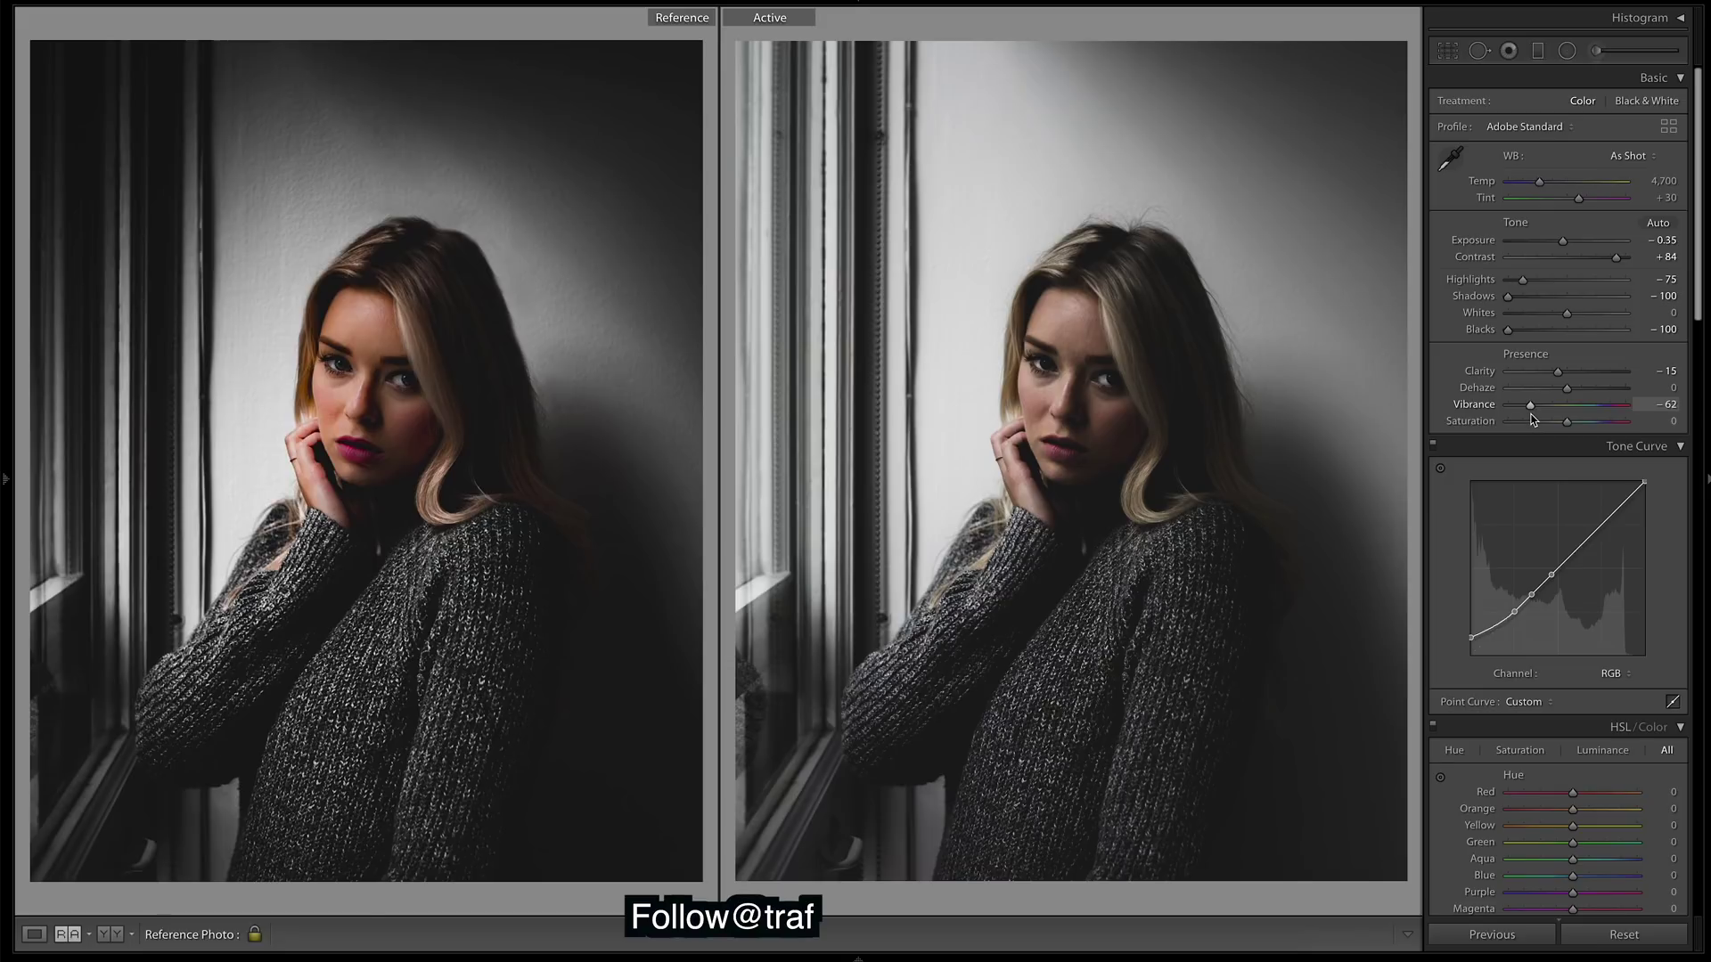
# Step: Raise HSL Orange saturation to +16 and bring Vibrance back up to −27
pyautogui.scroll(-4, 1649, 564)
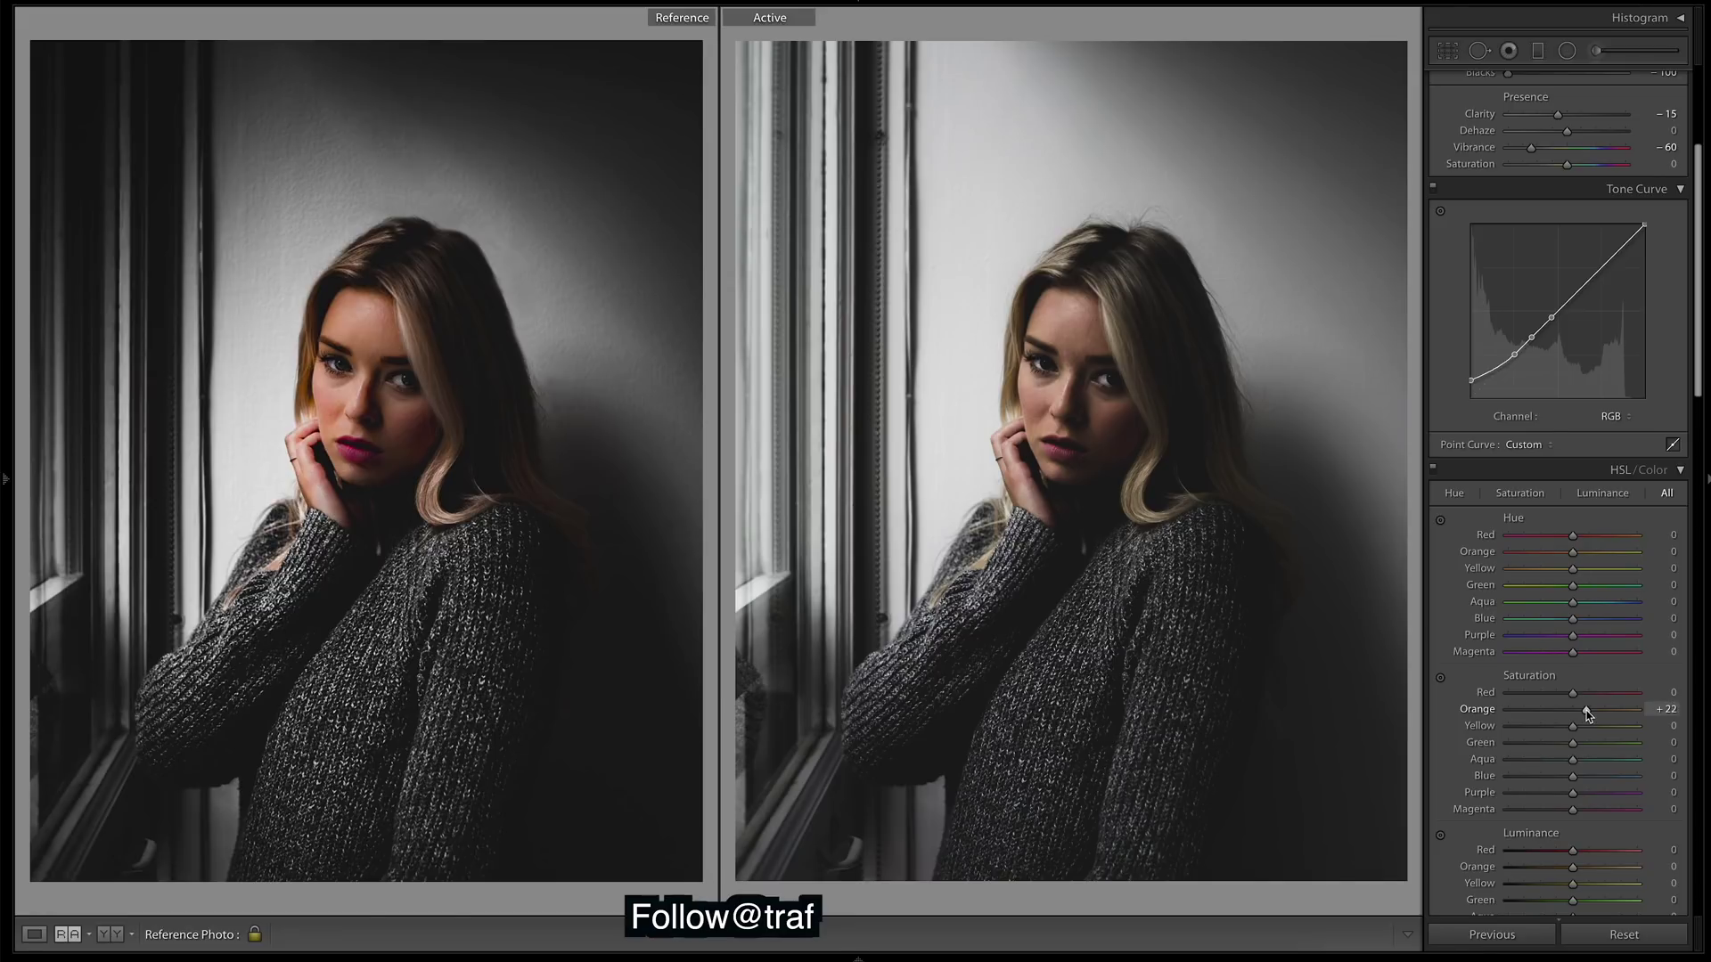
pyautogui.moveTo(1585, 711); pyautogui.dragTo(1586, 711)
pyautogui.moveTo(1590, 714); pyautogui.dragTo(1585, 714)
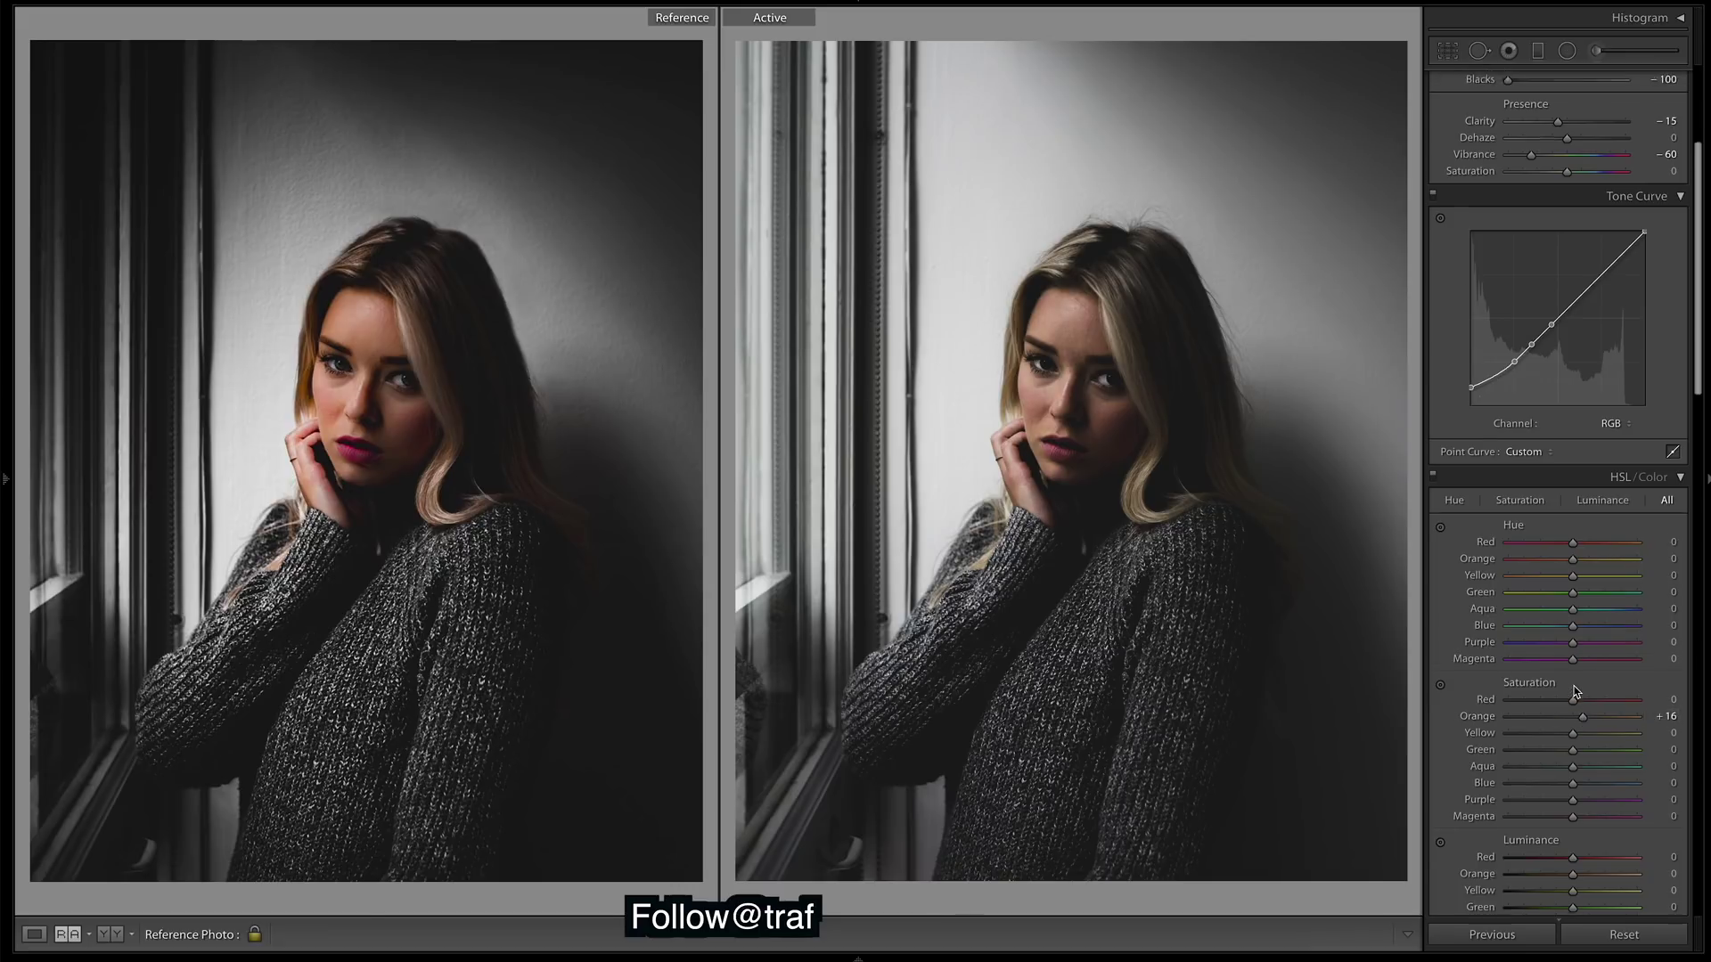
pyautogui.scroll(3, 1584, 713)
pyautogui.moveTo(1531, 405); pyautogui.dragTo(1555, 405)
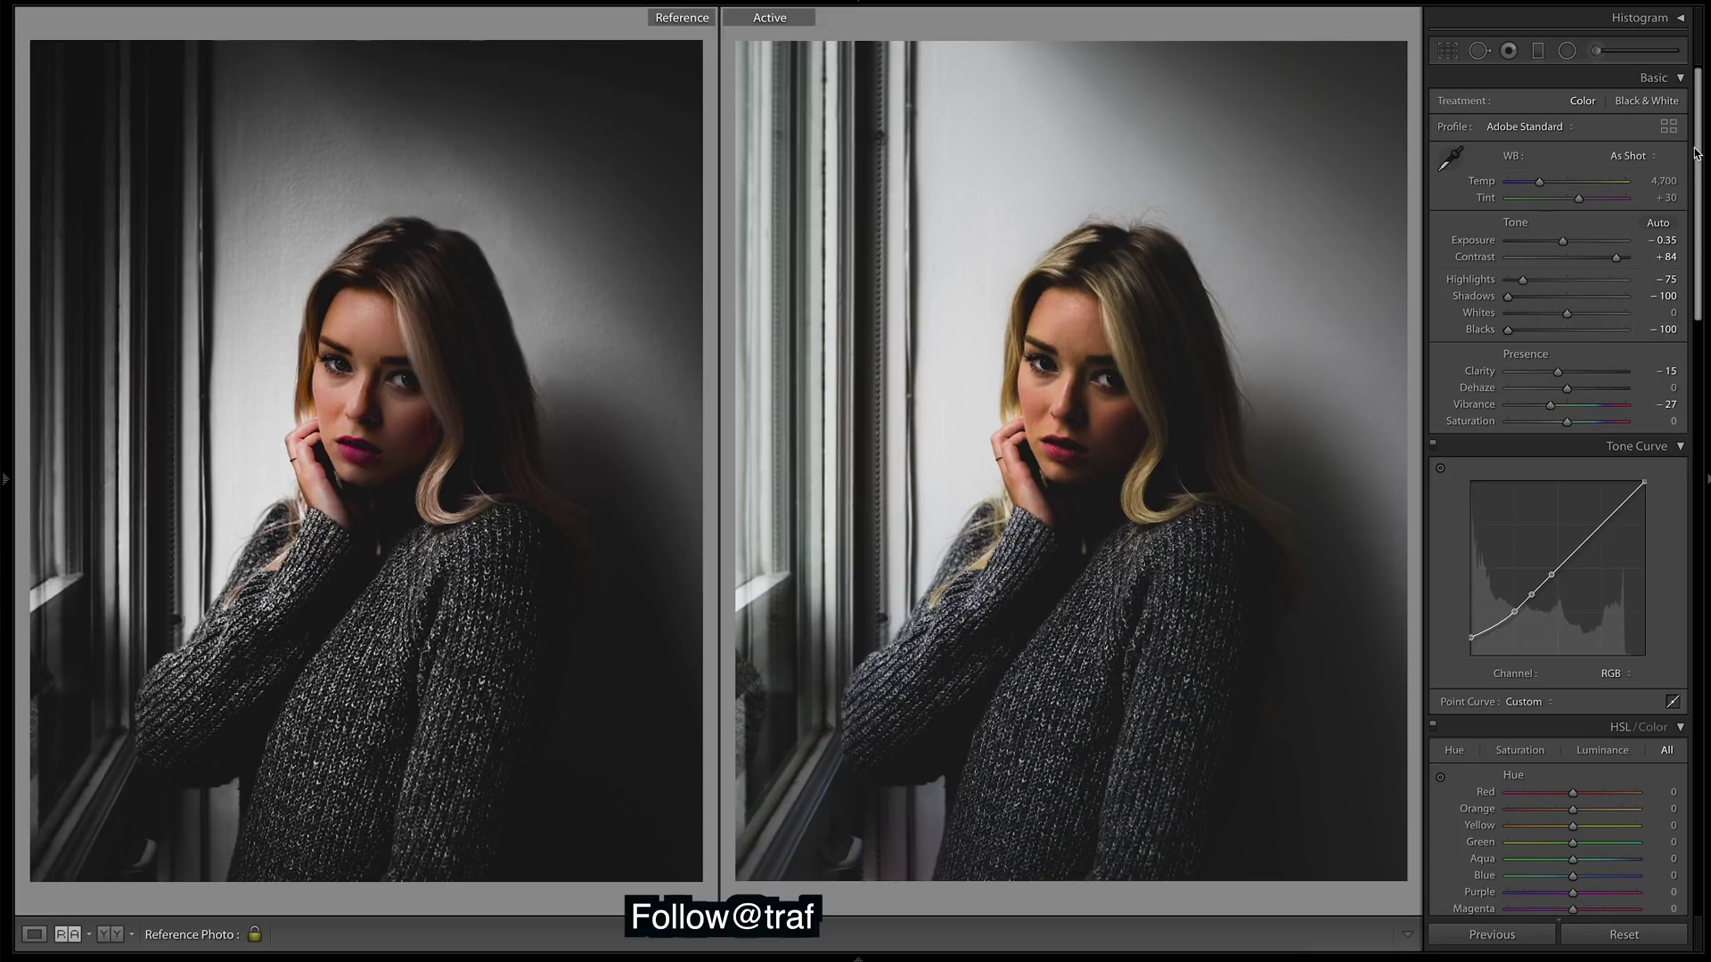
# Step: Set the Effects panel's Post-Crop Vignetting Amount to −10
pyautogui.scroll(-15, 1611, 502)
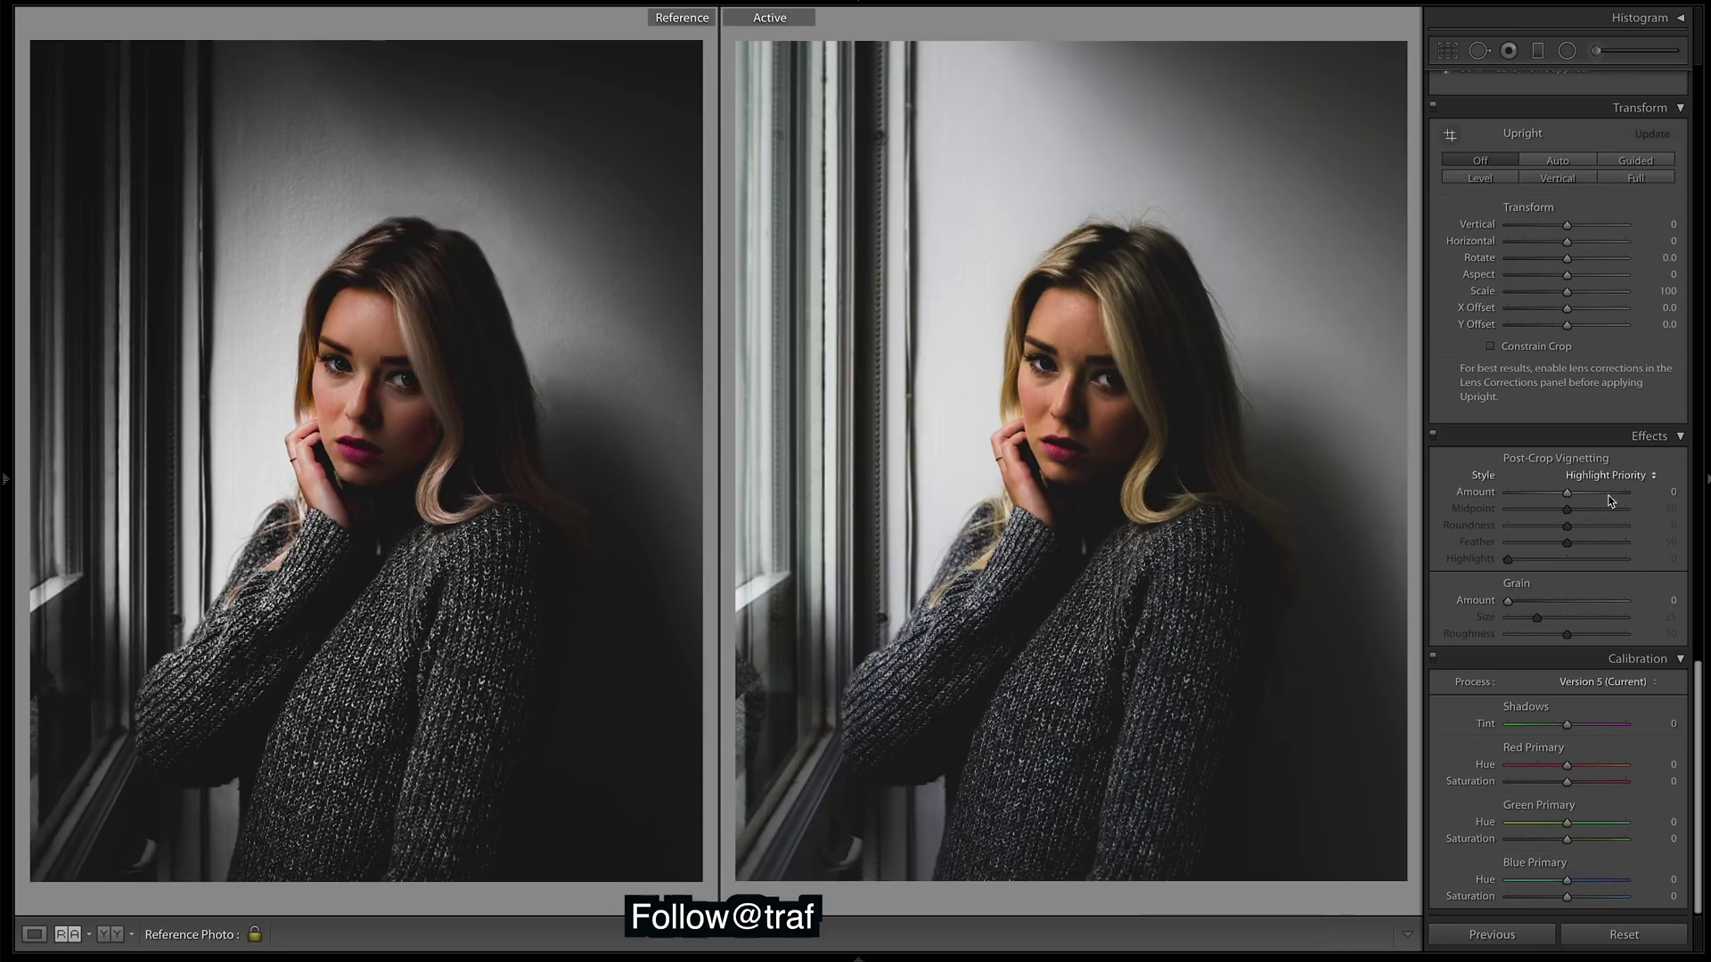
pyautogui.moveTo(1567, 494); pyautogui.dragTo(1562, 495)
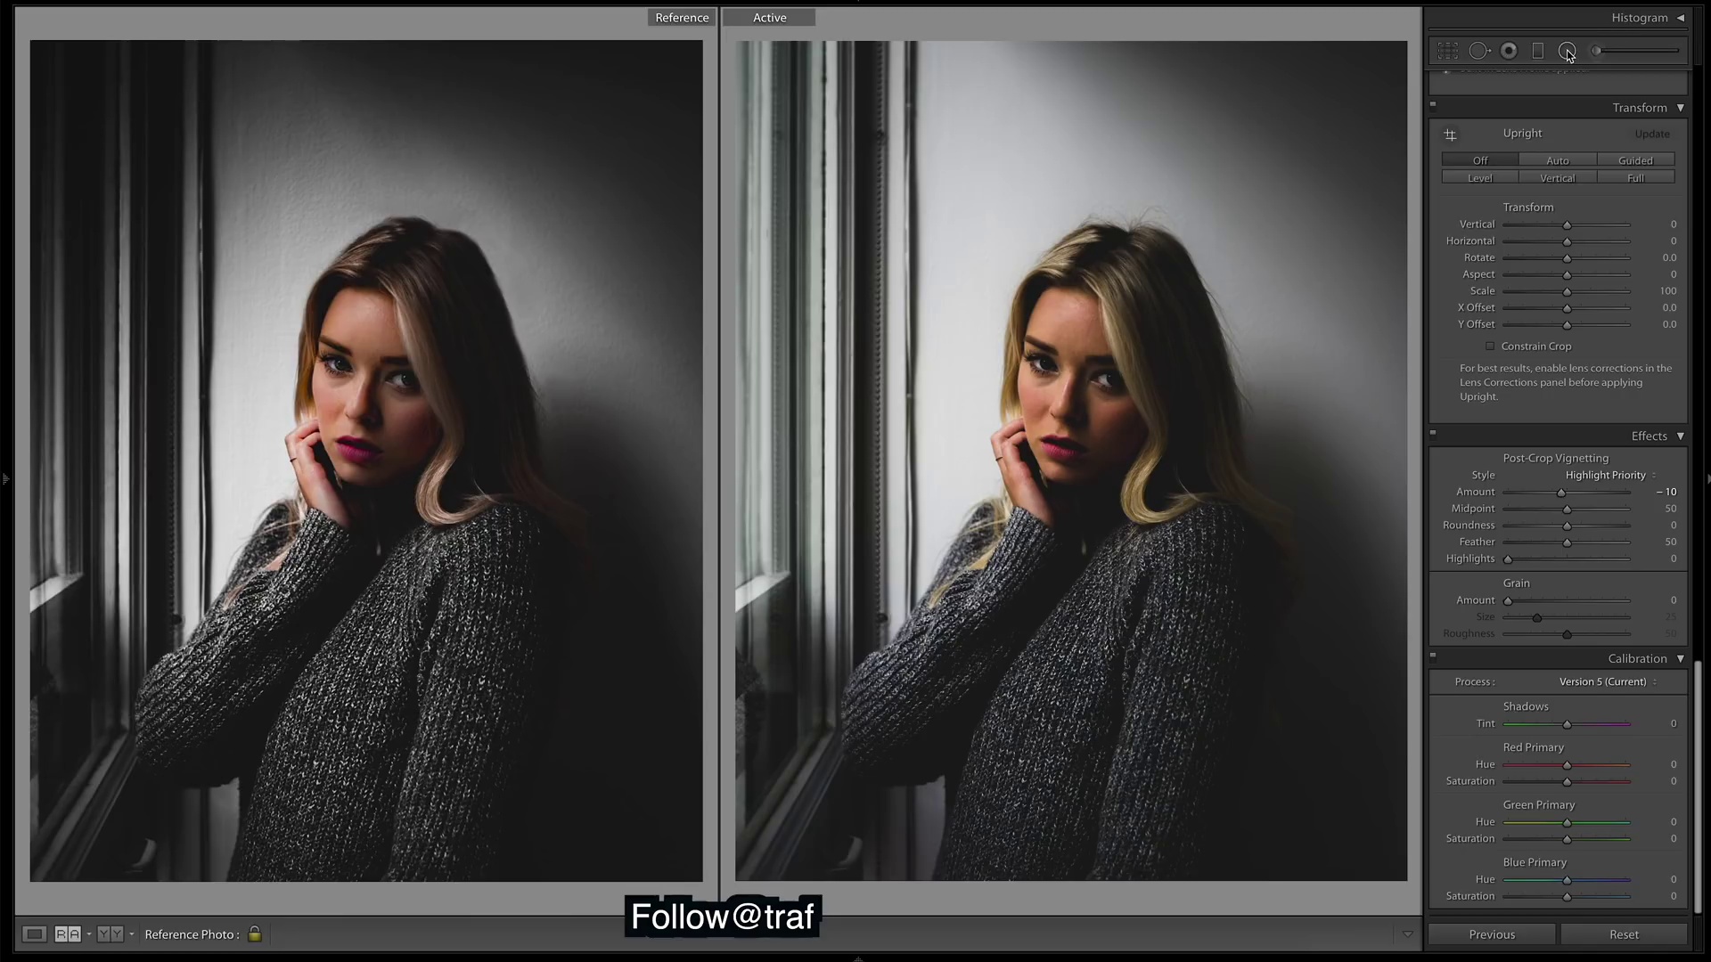
# Step: Set the existing graduated filter to Exposure −2.73, Highlights −100 and Whites −100
pyautogui.click(1538, 51)
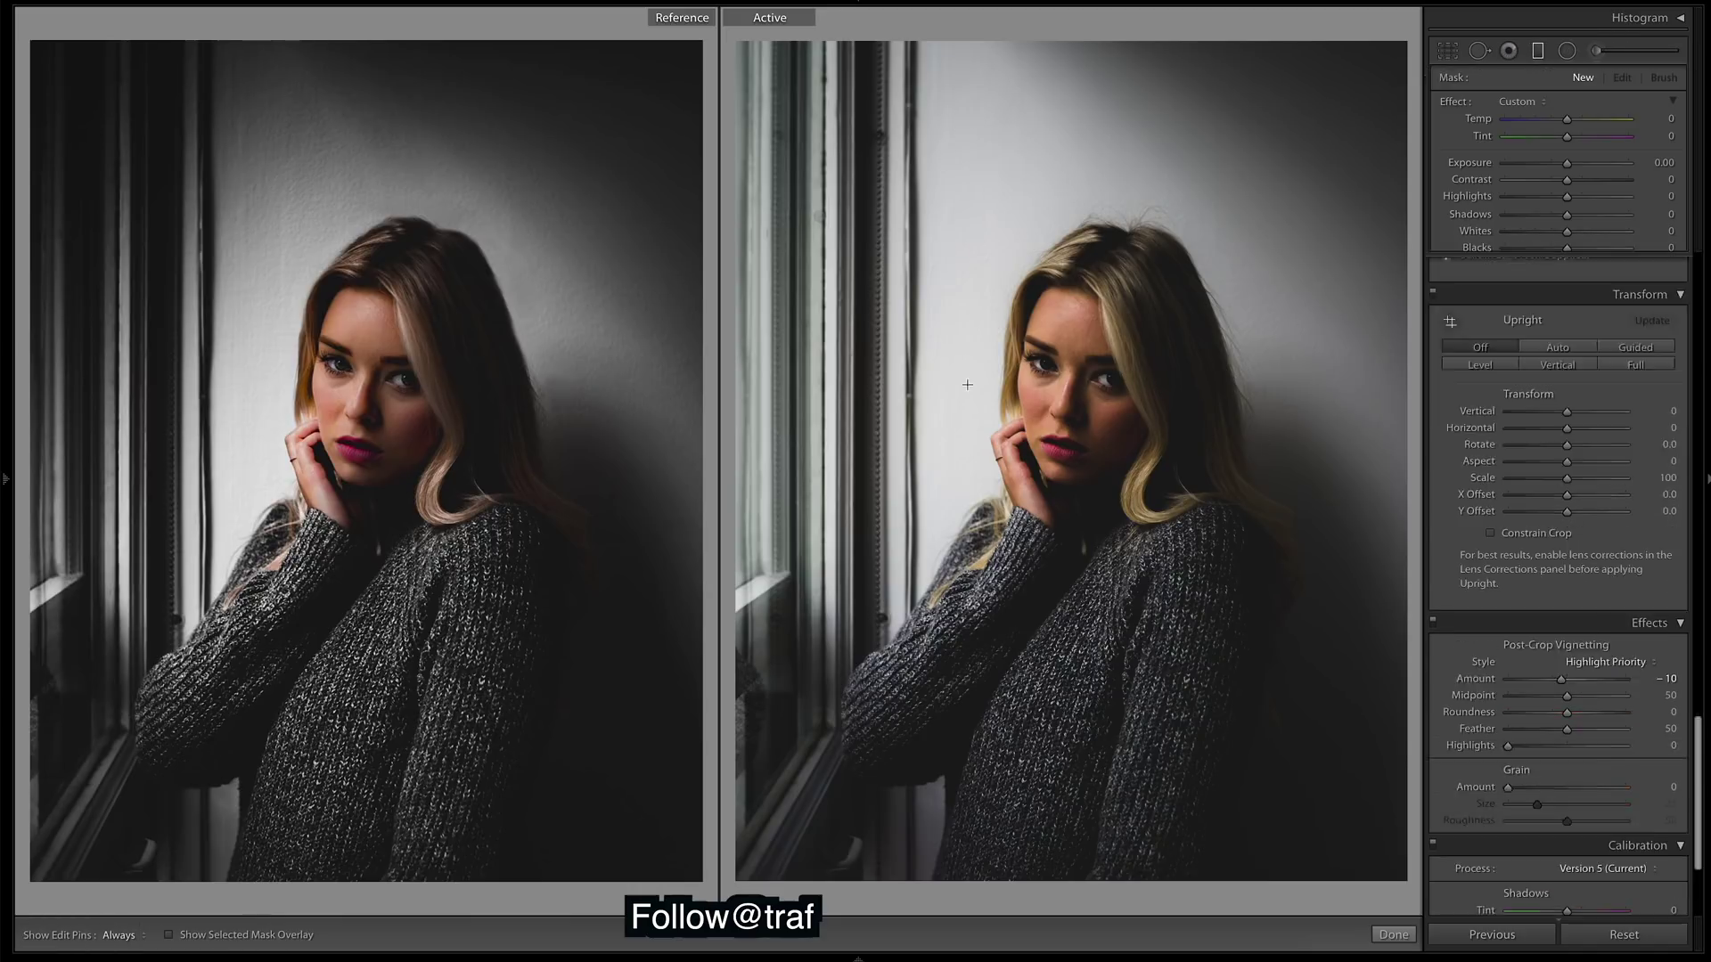
pyautogui.click(819, 216)
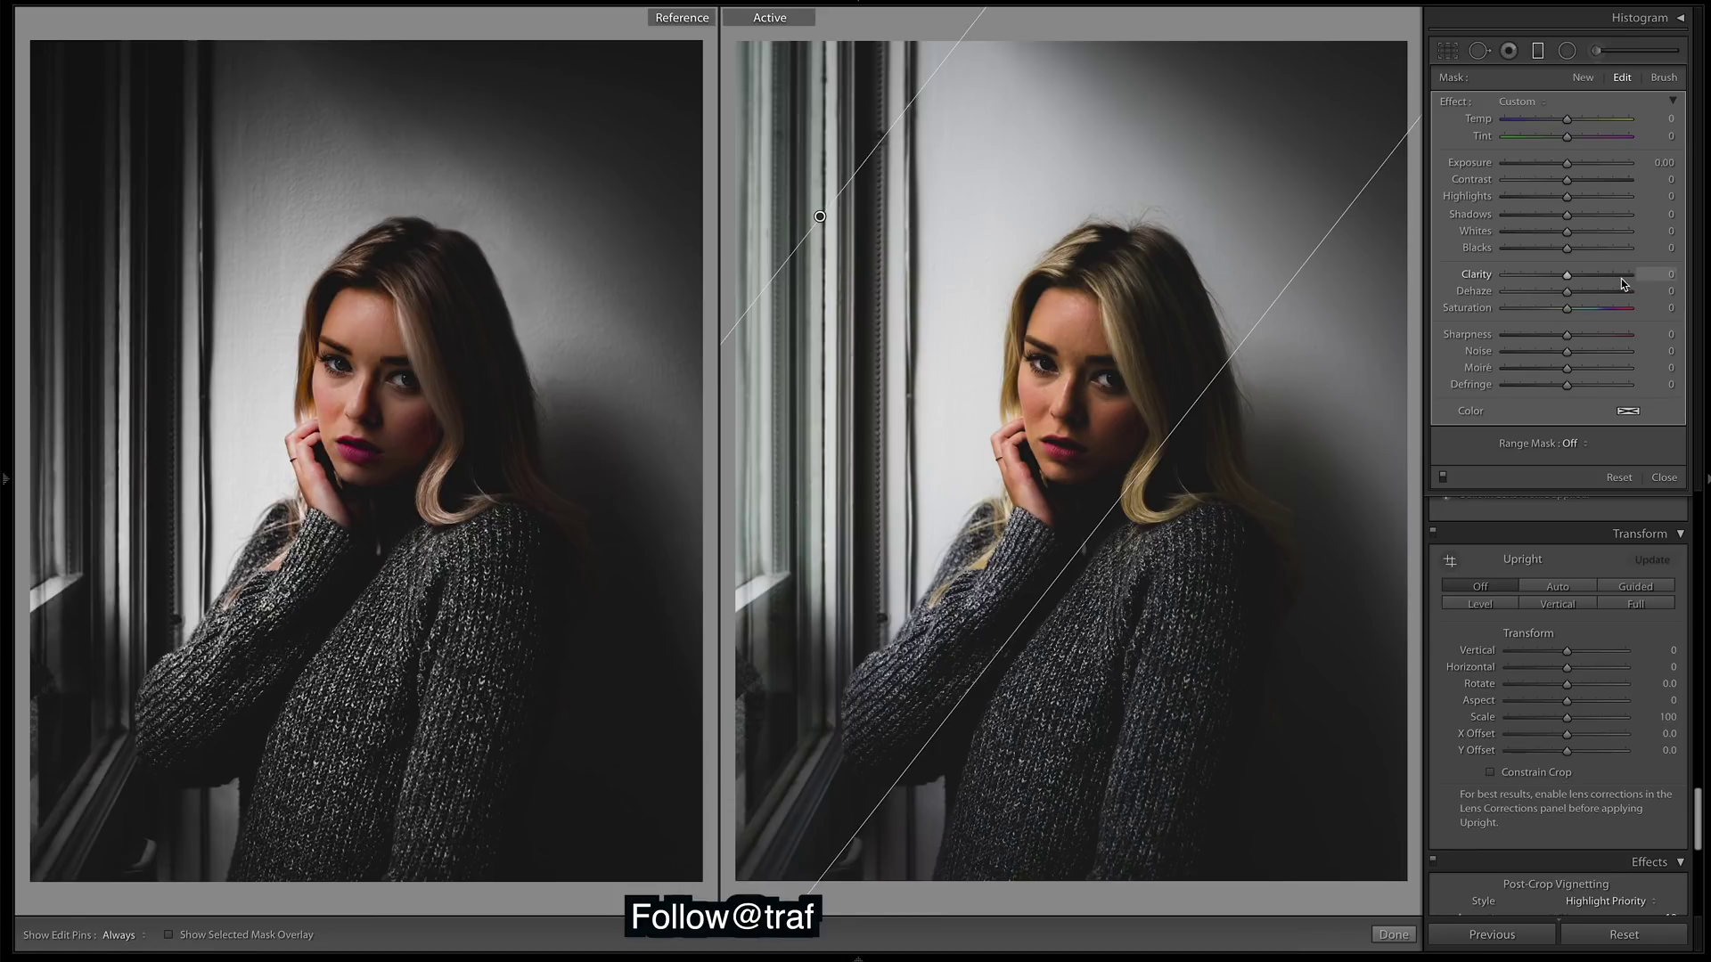
pyautogui.moveTo(1567, 164); pyautogui.dragTo(1524, 172)
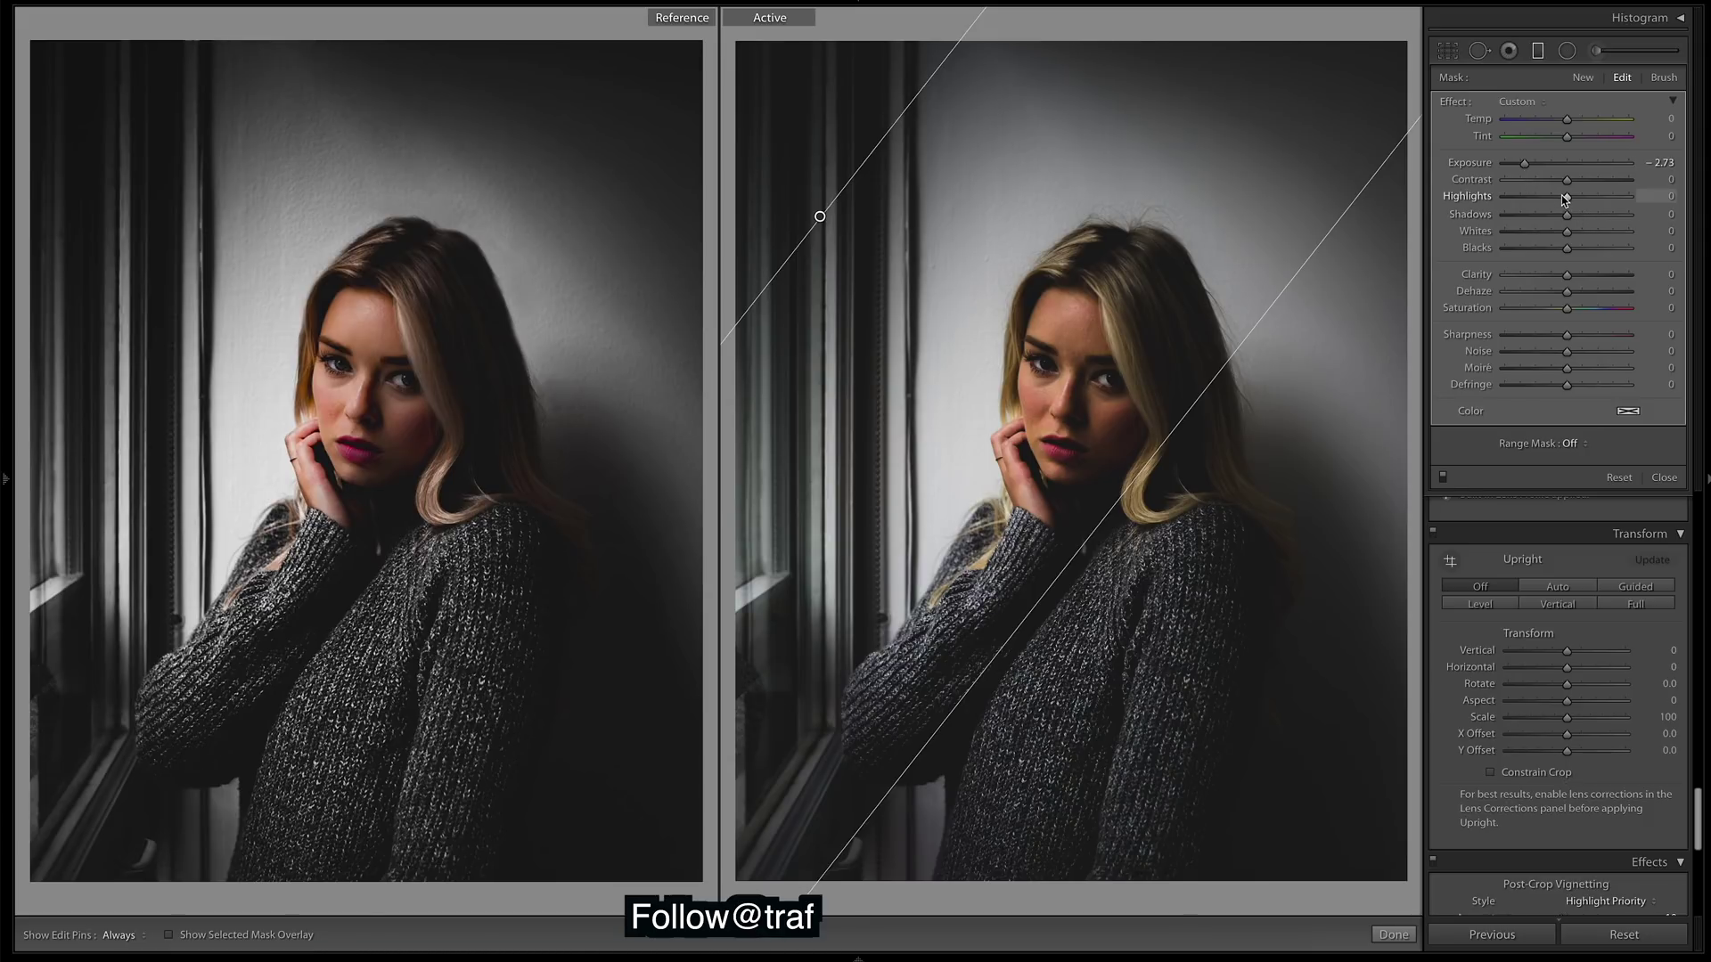
pyautogui.moveTo(1566, 196); pyautogui.dragTo(1481, 202)
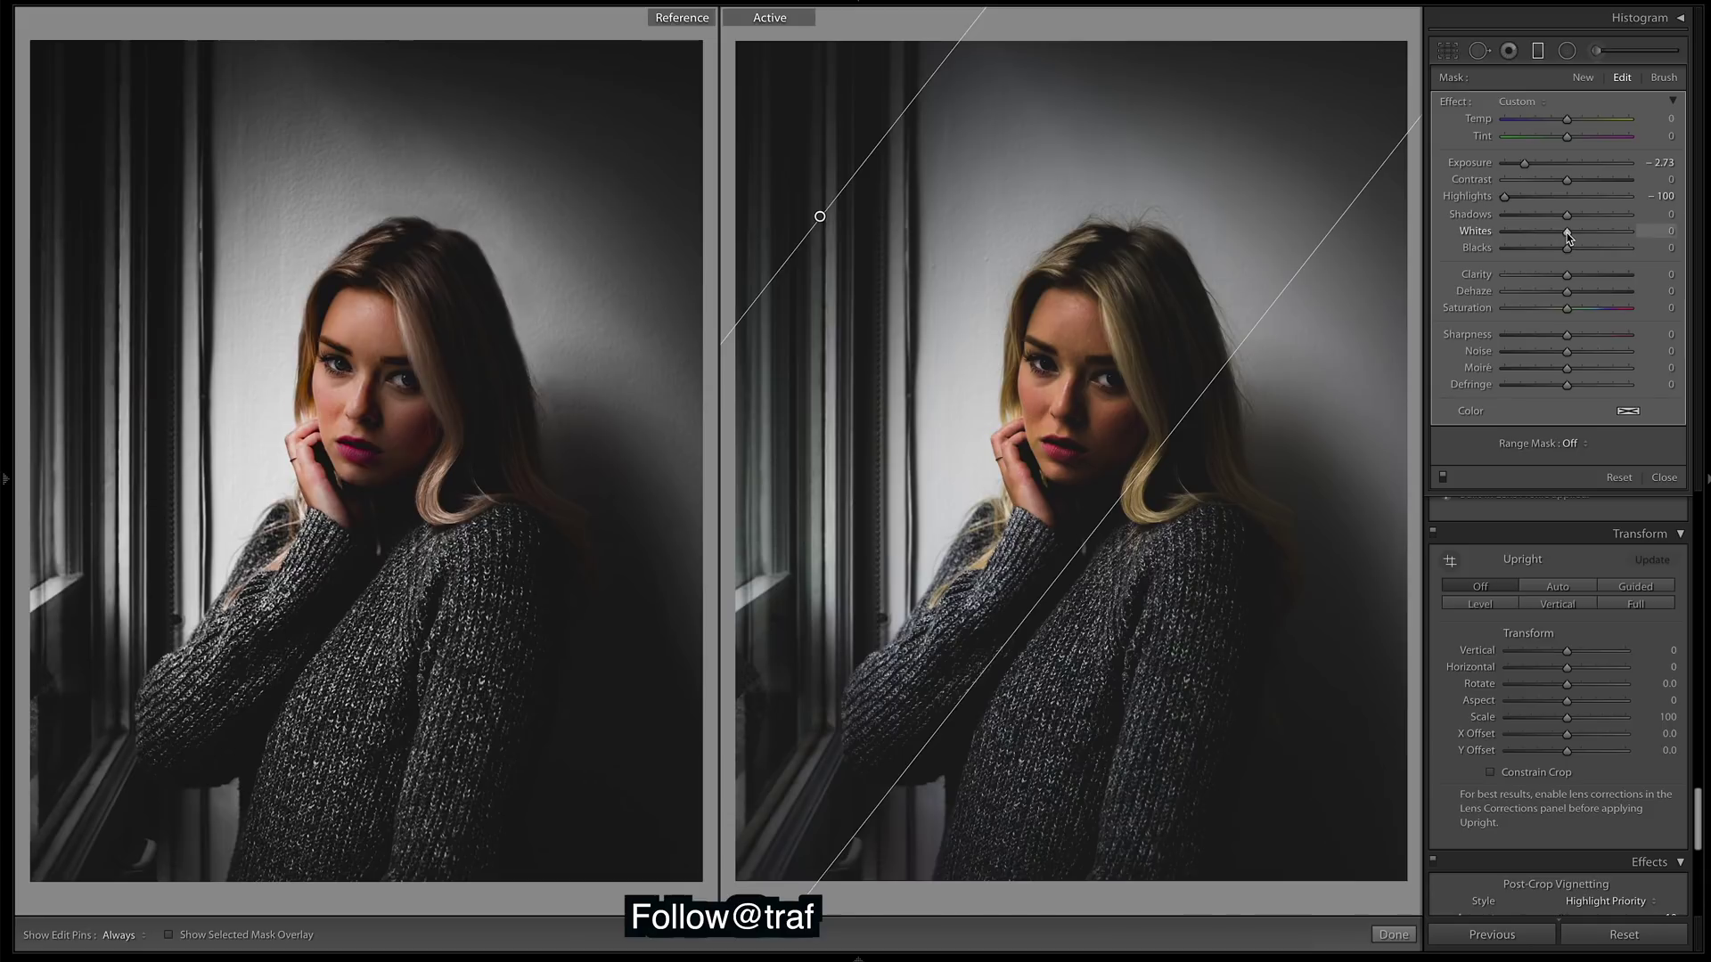
pyautogui.moveTo(1566, 232); pyautogui.dragTo(1280, 221)
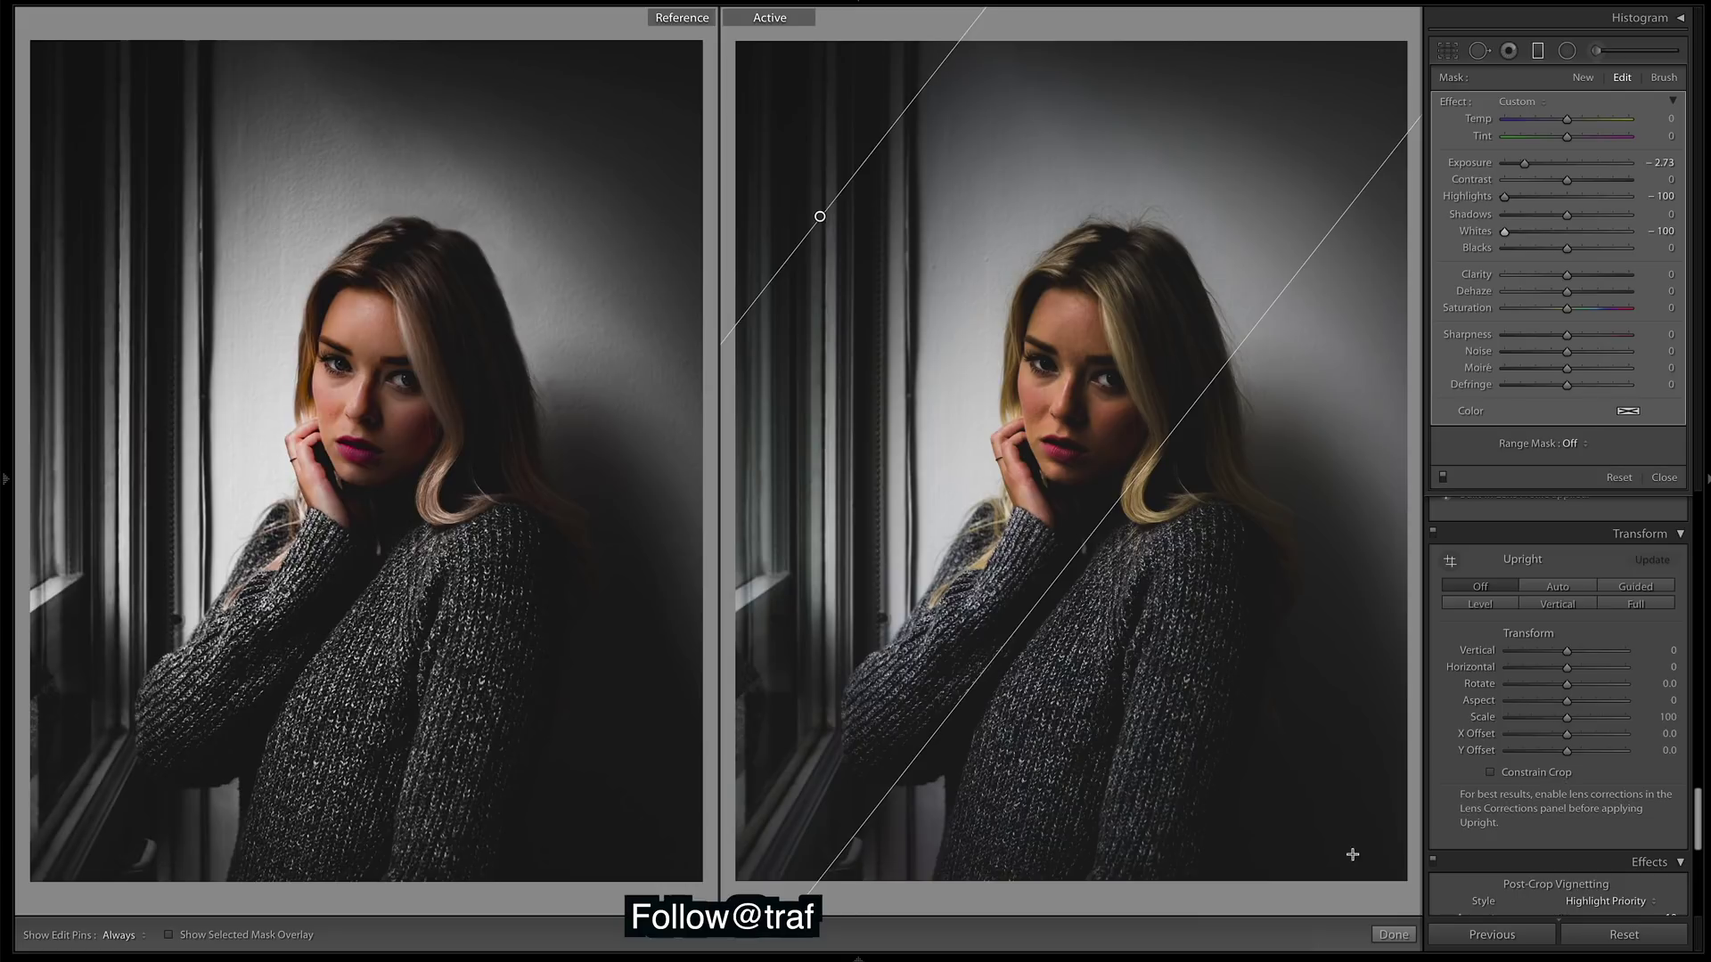
pyautogui.click(1390, 933)
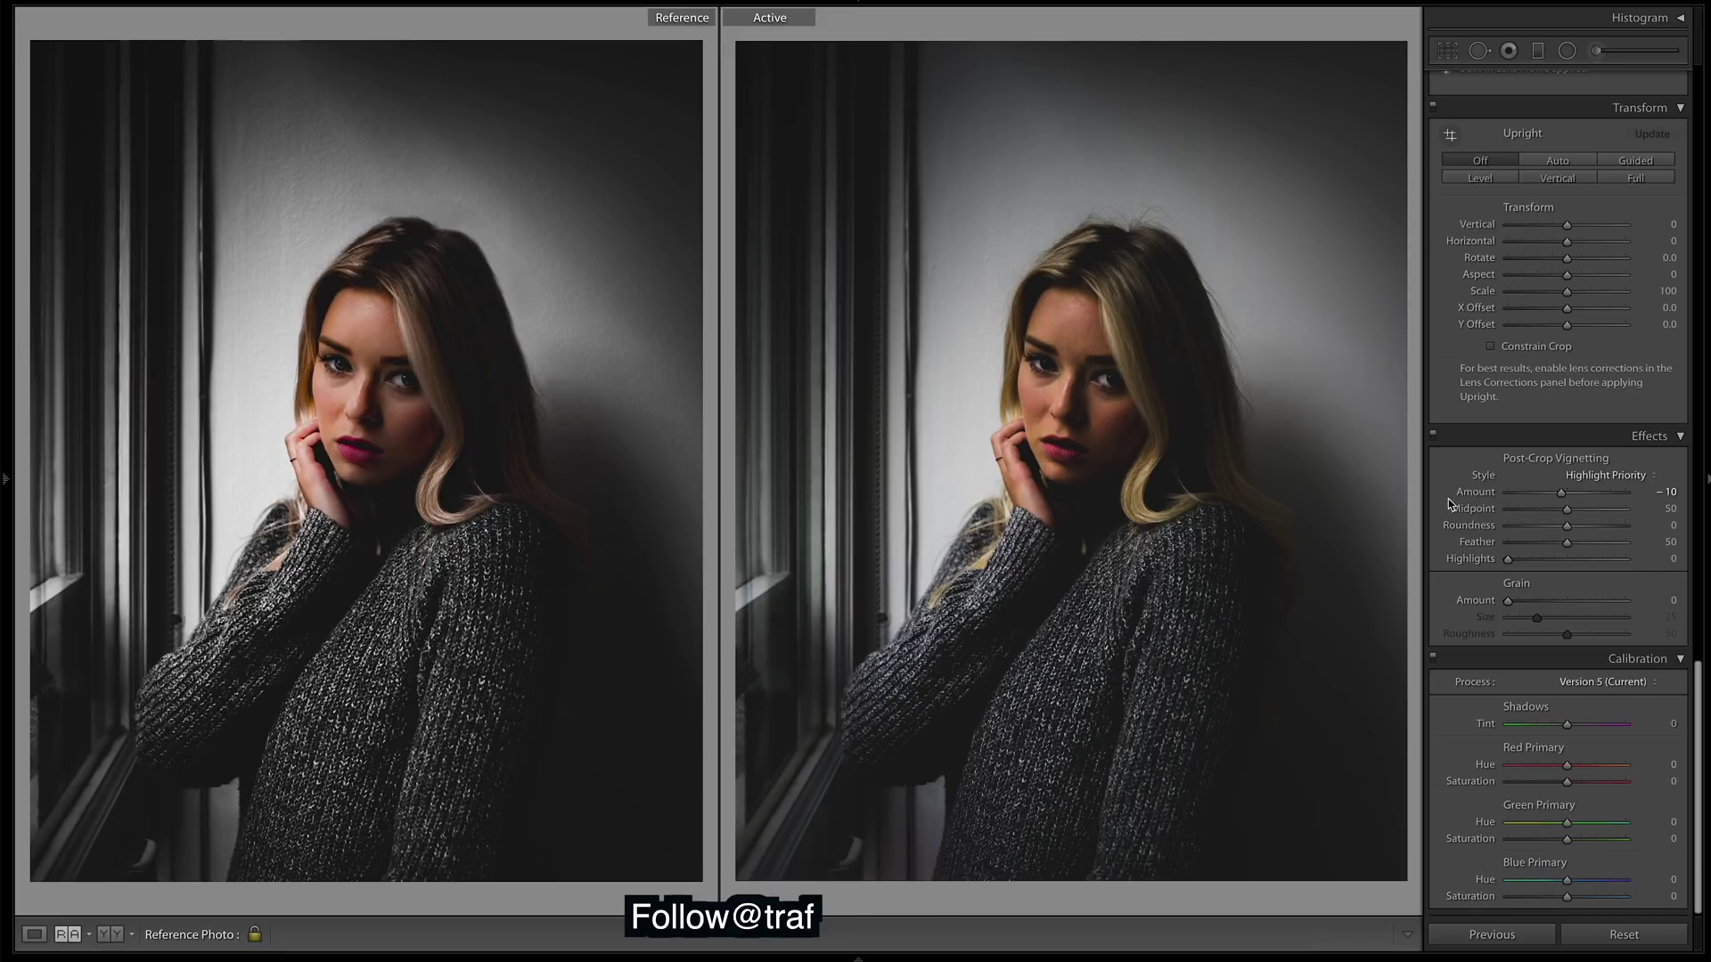
# Step: Select the large radial filter around the face and briefly preview its mask
pyautogui.click(1567, 51)
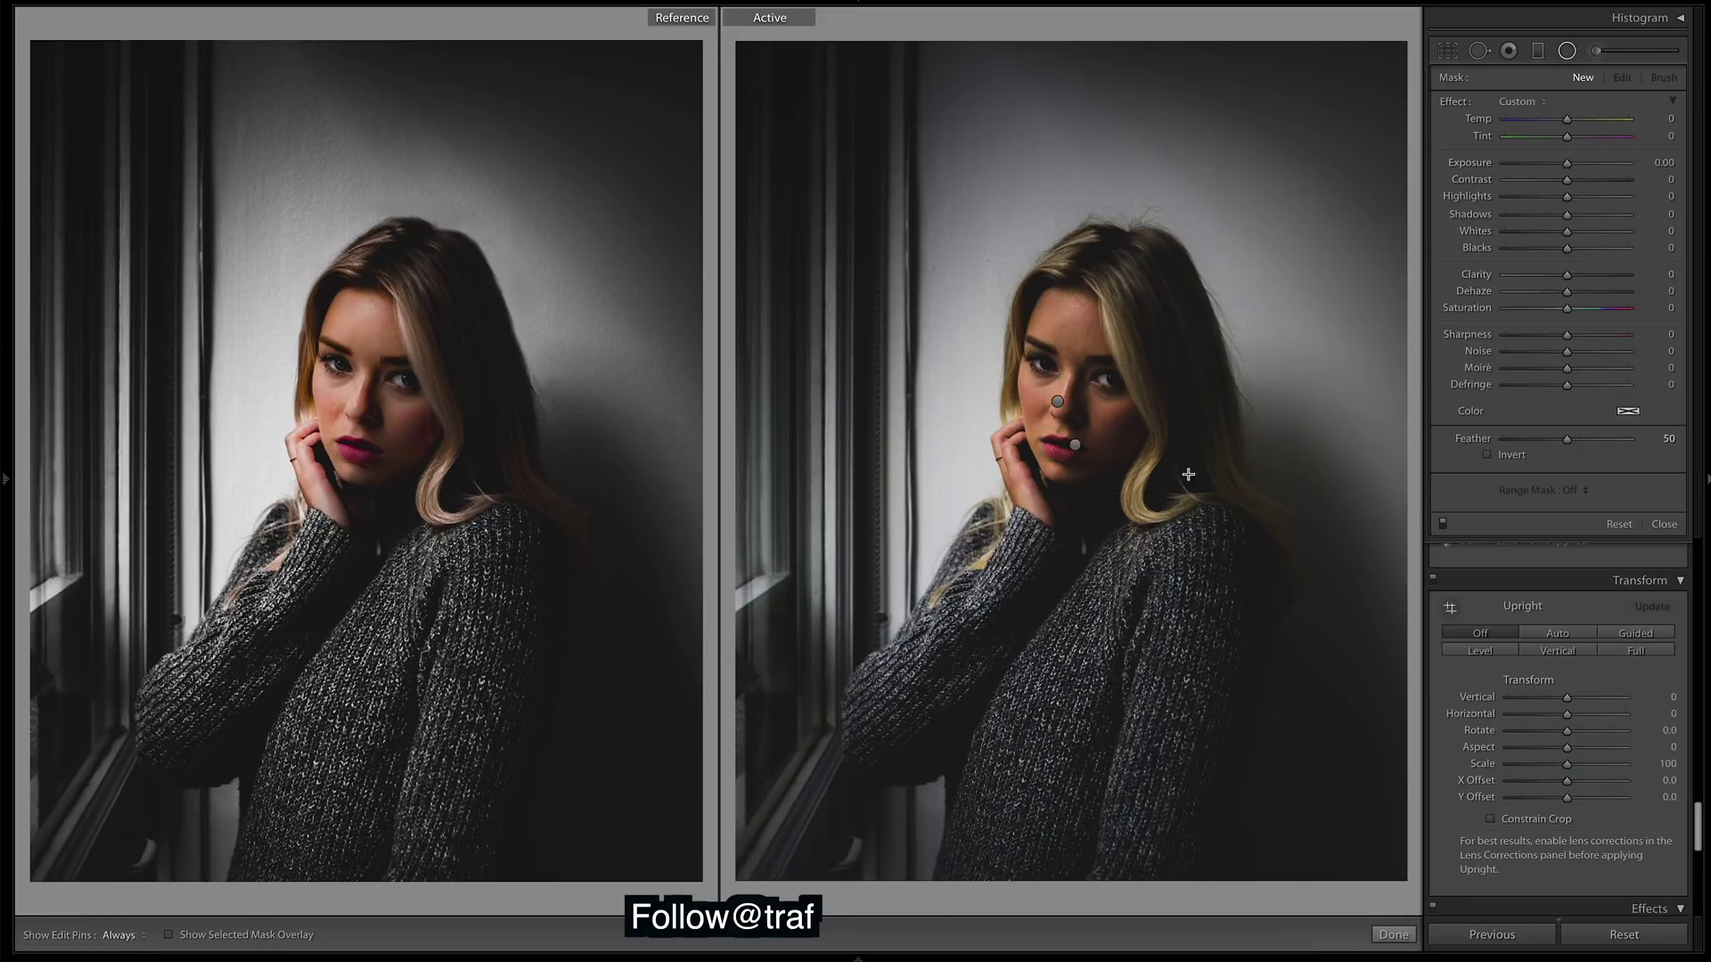
pyautogui.click(1058, 402)
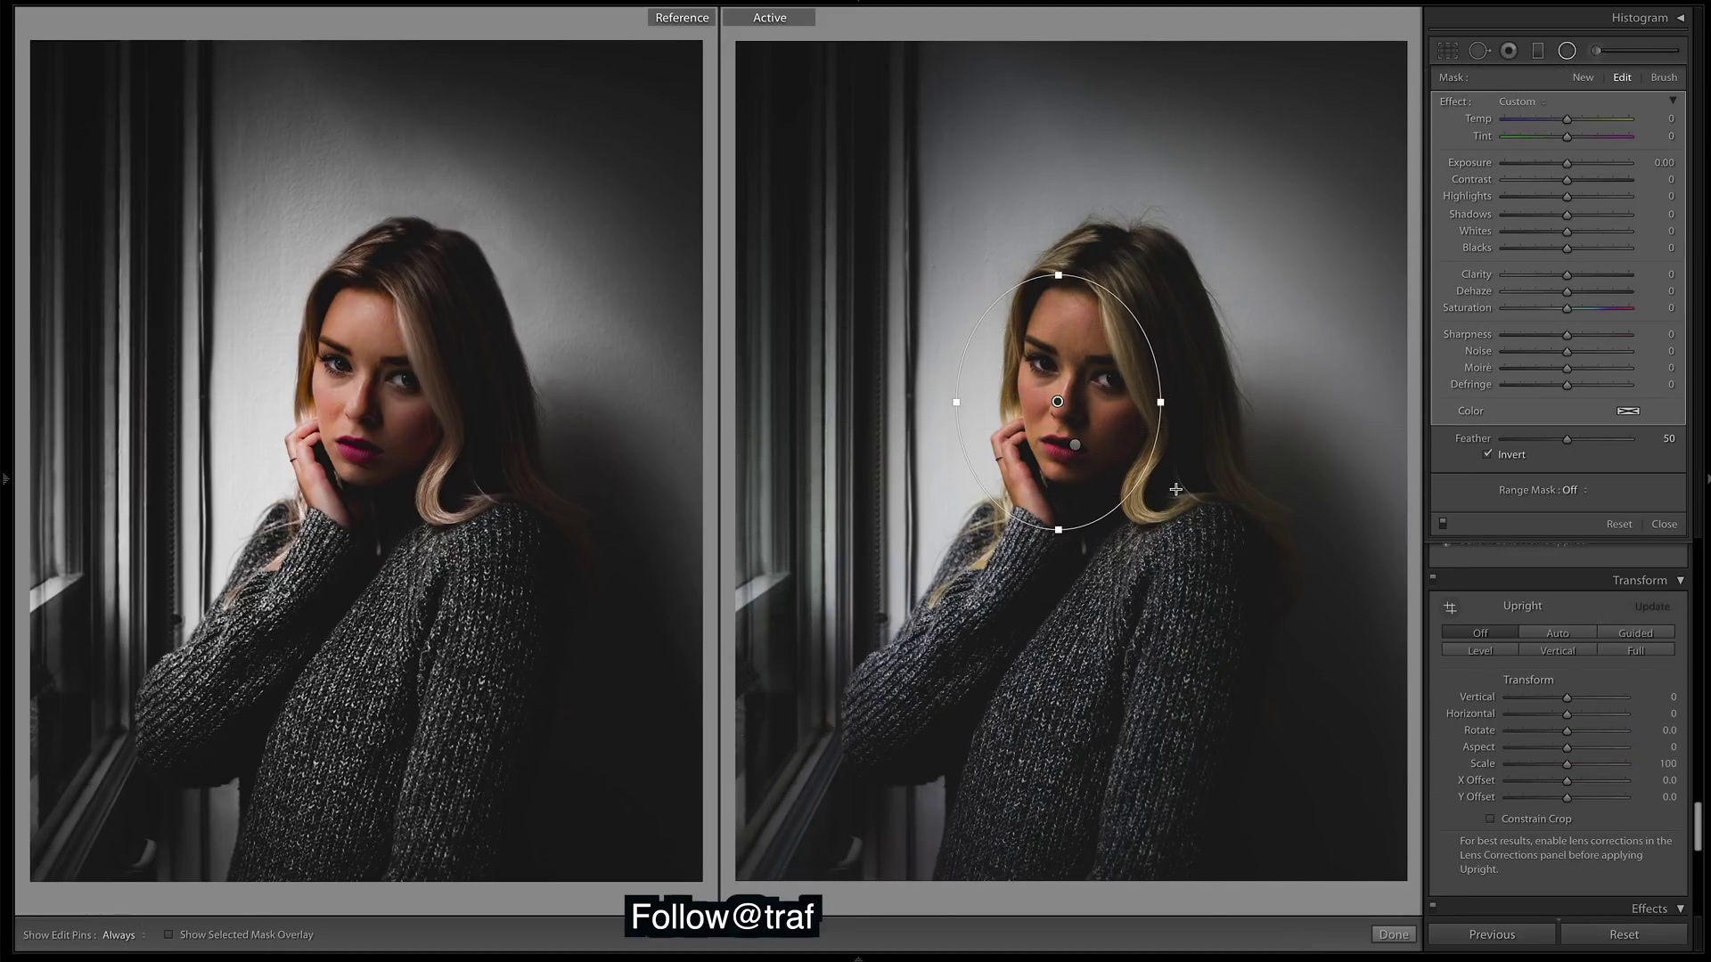
pyautogui.click(1074, 444)
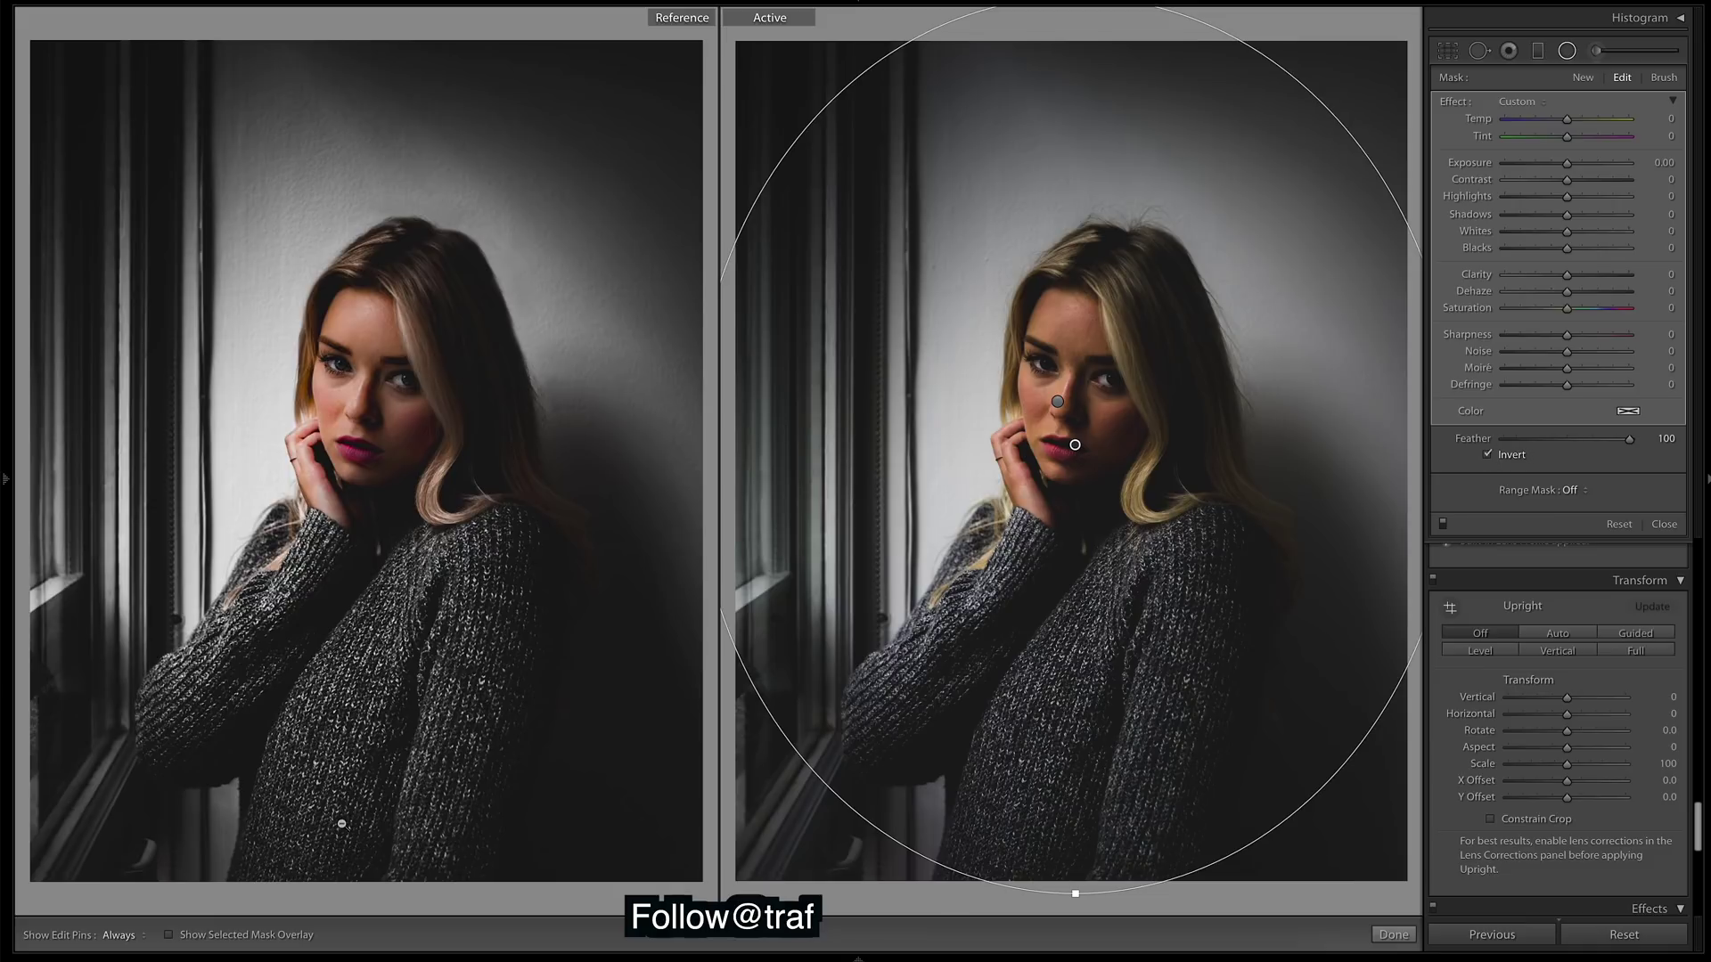
pyautogui.click(169, 935)
pyautogui.click(170, 936)
# Step: Set the radial filter to Exposure 0.52, Shadows 31 and Whites −12
pyautogui.moveTo(1568, 166); pyautogui.dragTo(1575, 172)
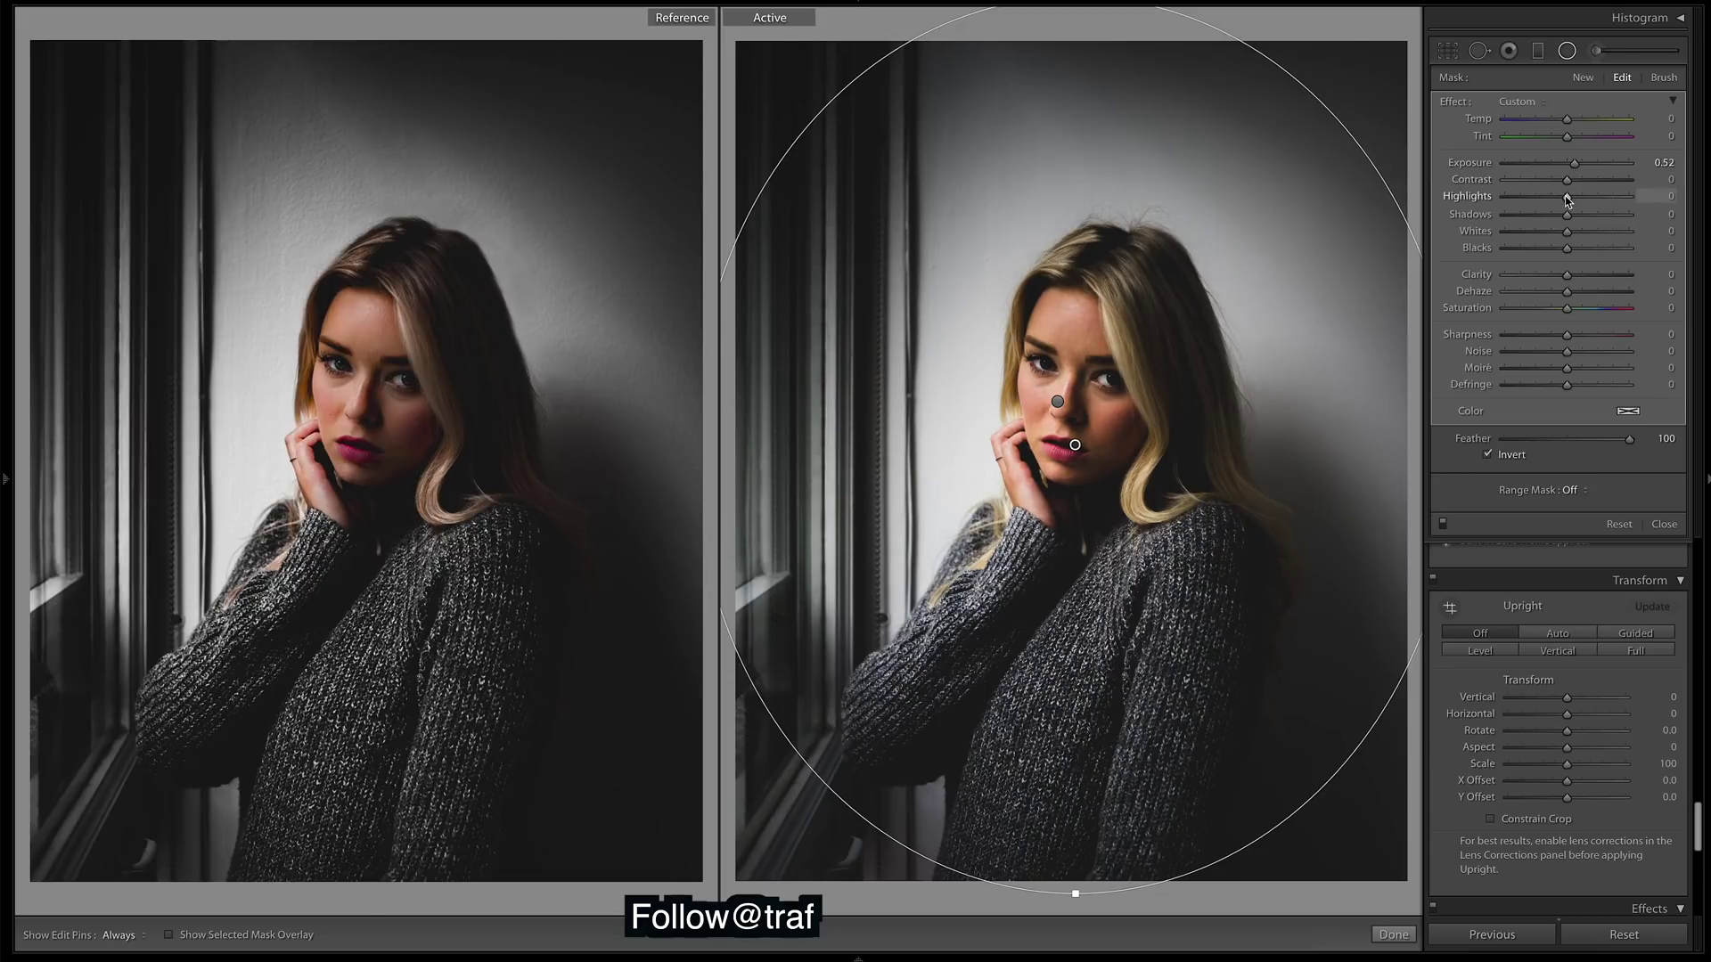
pyautogui.moveTo(1567, 215); pyautogui.dragTo(1583, 221)
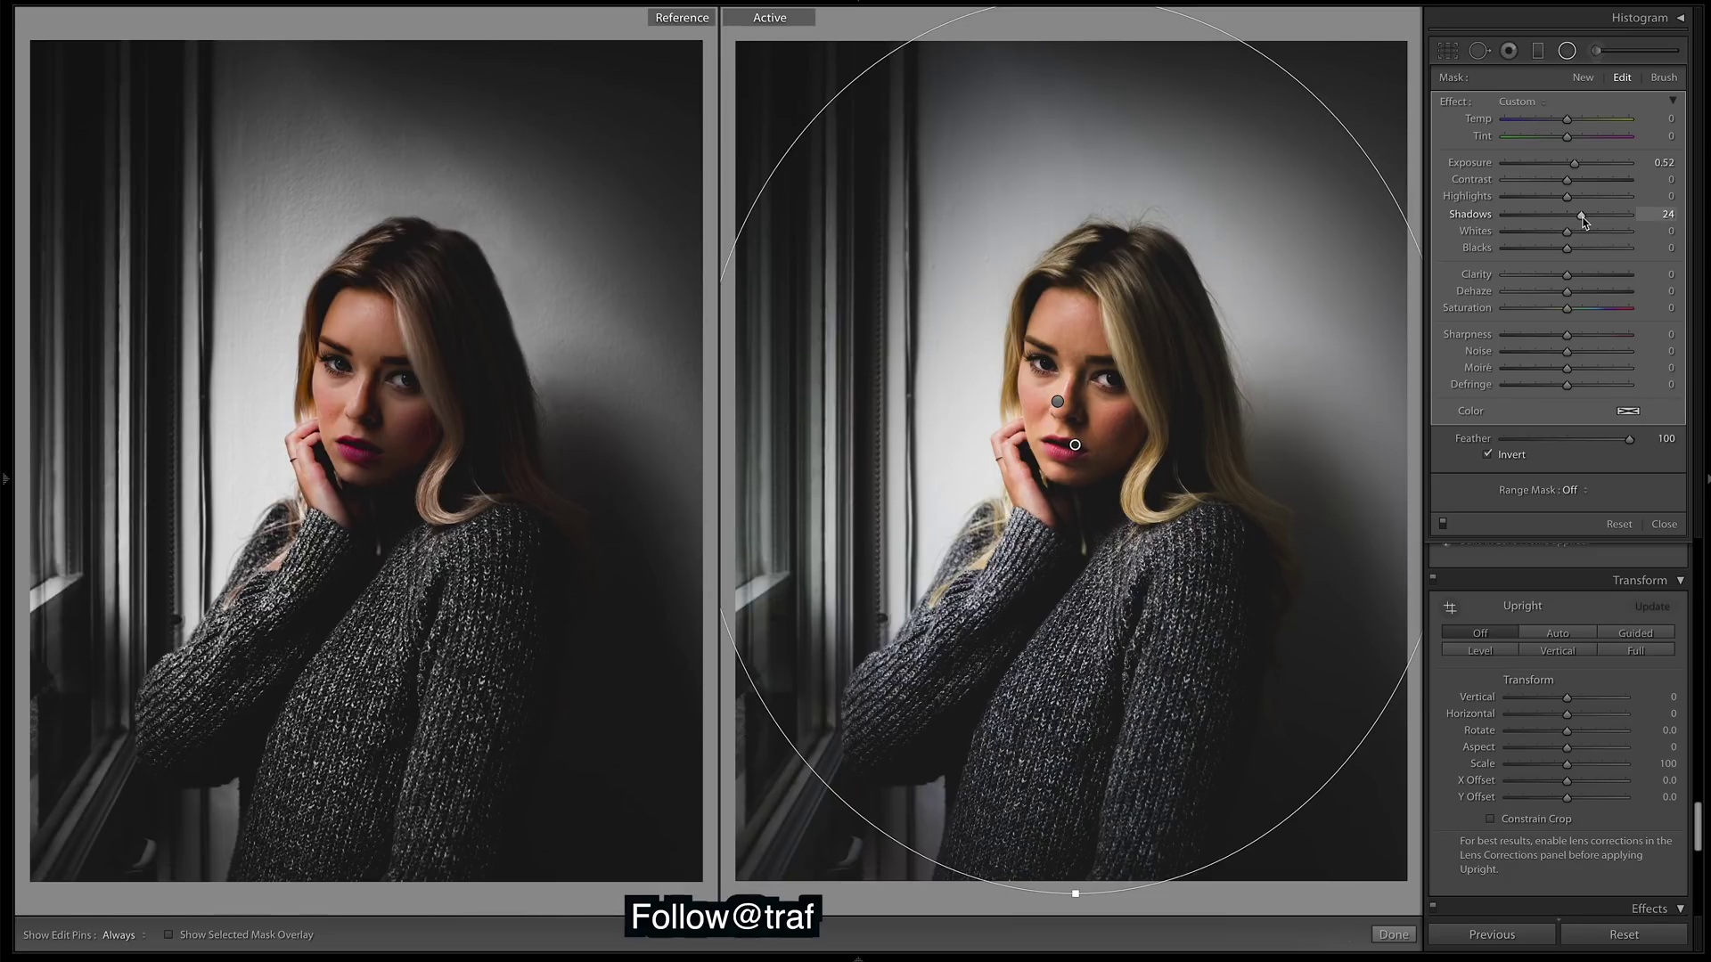
pyautogui.moveTo(1583, 221); pyautogui.dragTo(1587, 224)
pyautogui.moveTo(1589, 223); pyautogui.dragTo(1548, 237)
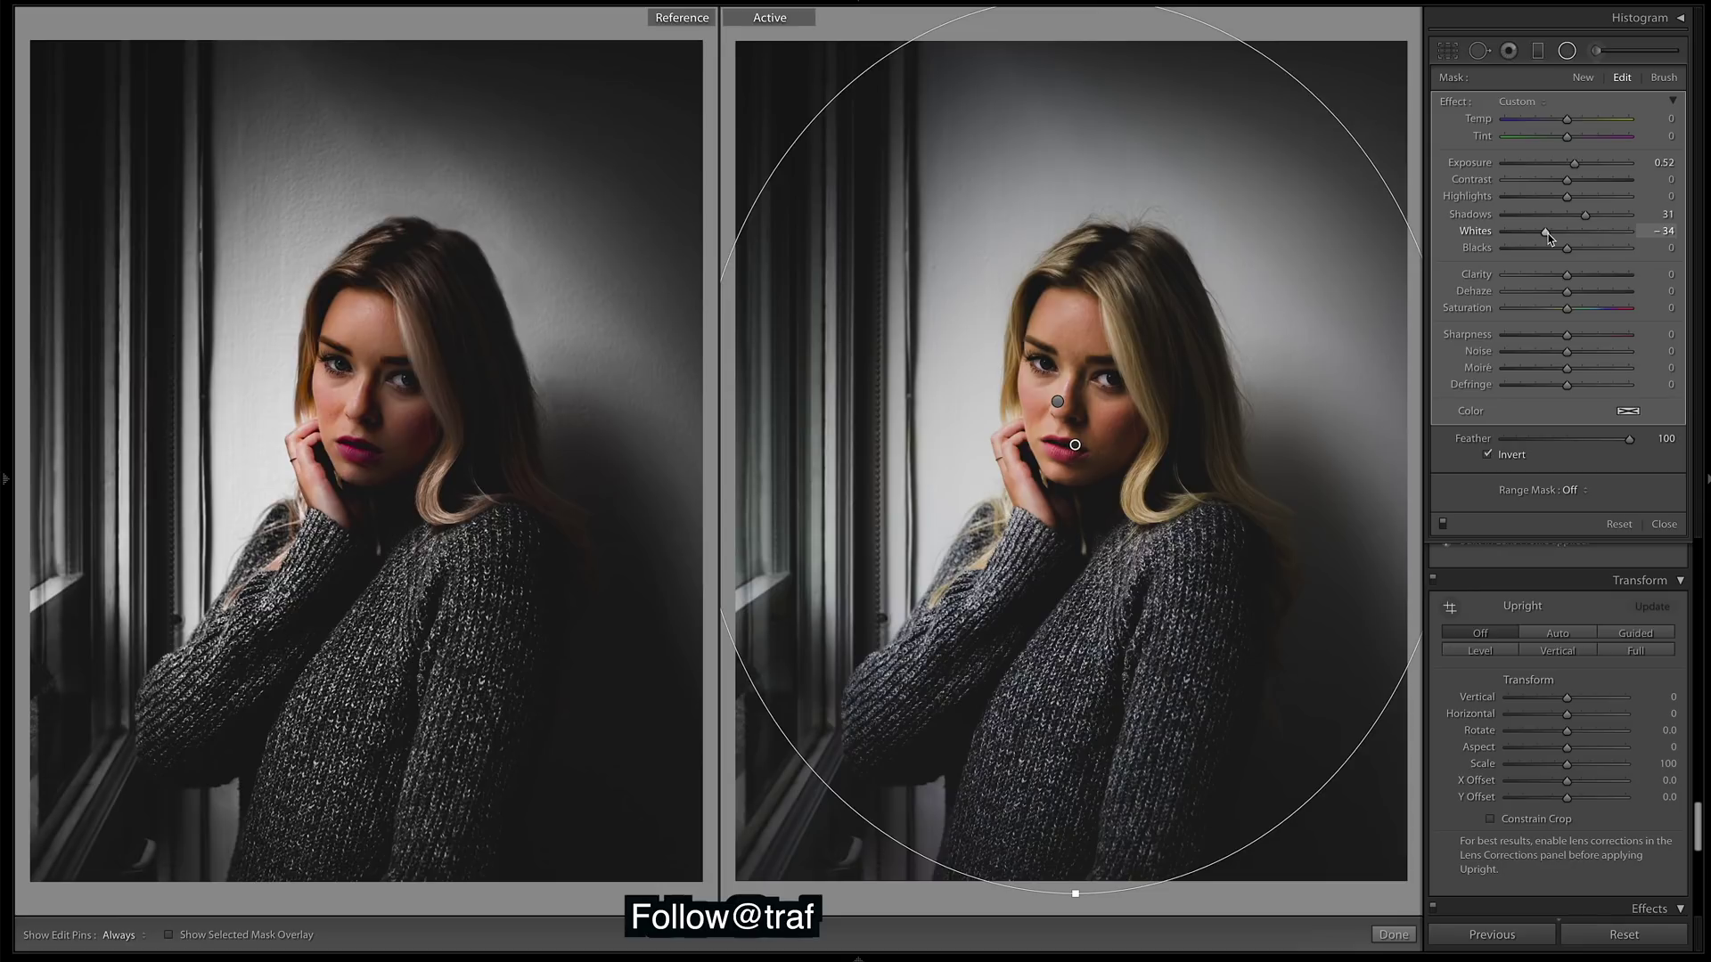
pyautogui.moveTo(1548, 237); pyautogui.dragTo(1562, 245)
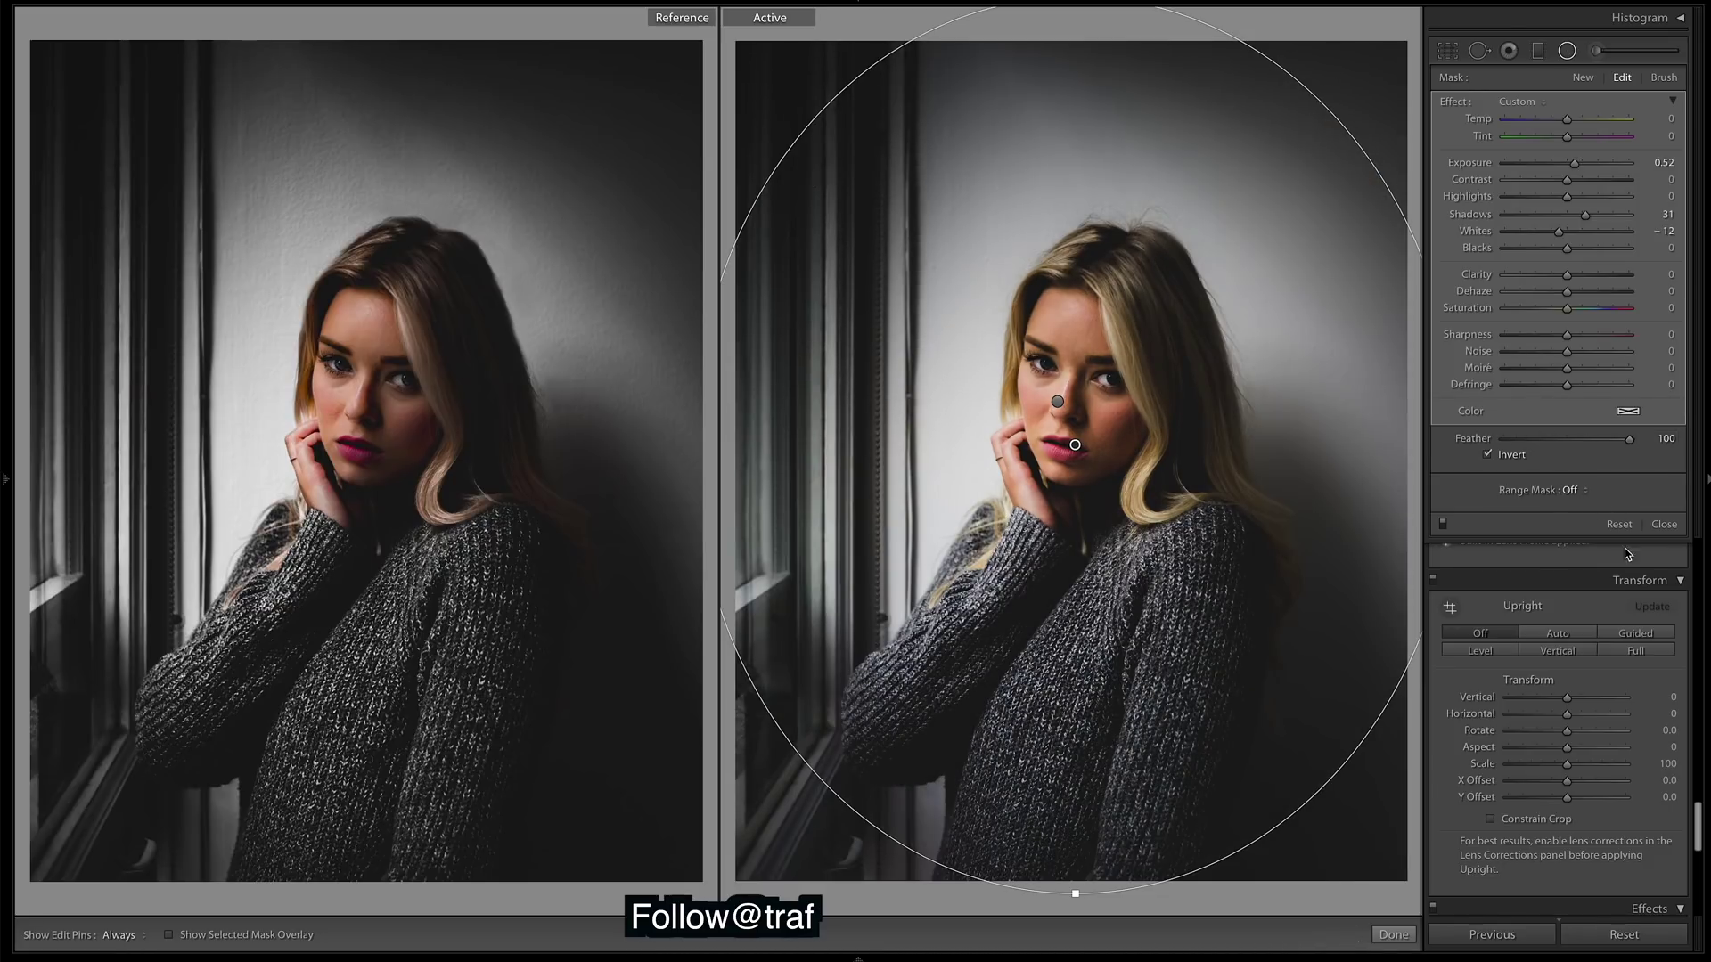
pyautogui.click(1664, 525)
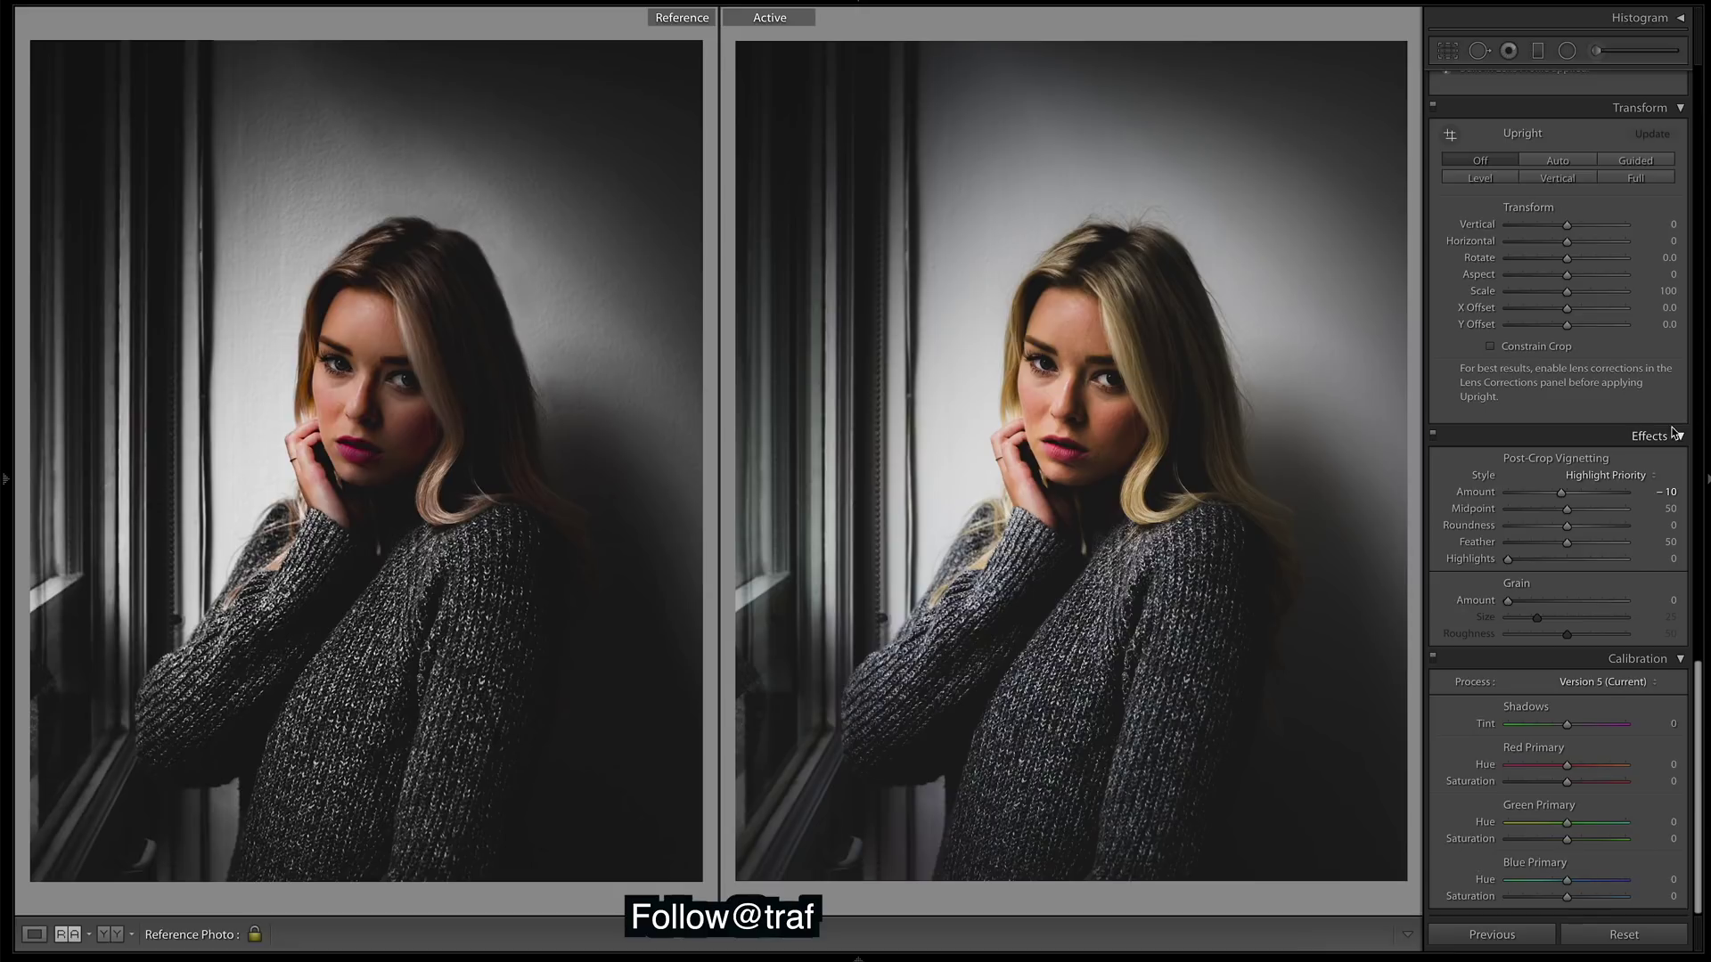
# Step: Draw an inverted radial filter over the face with Whites set to −20
pyautogui.scroll(4, 1663, 436)
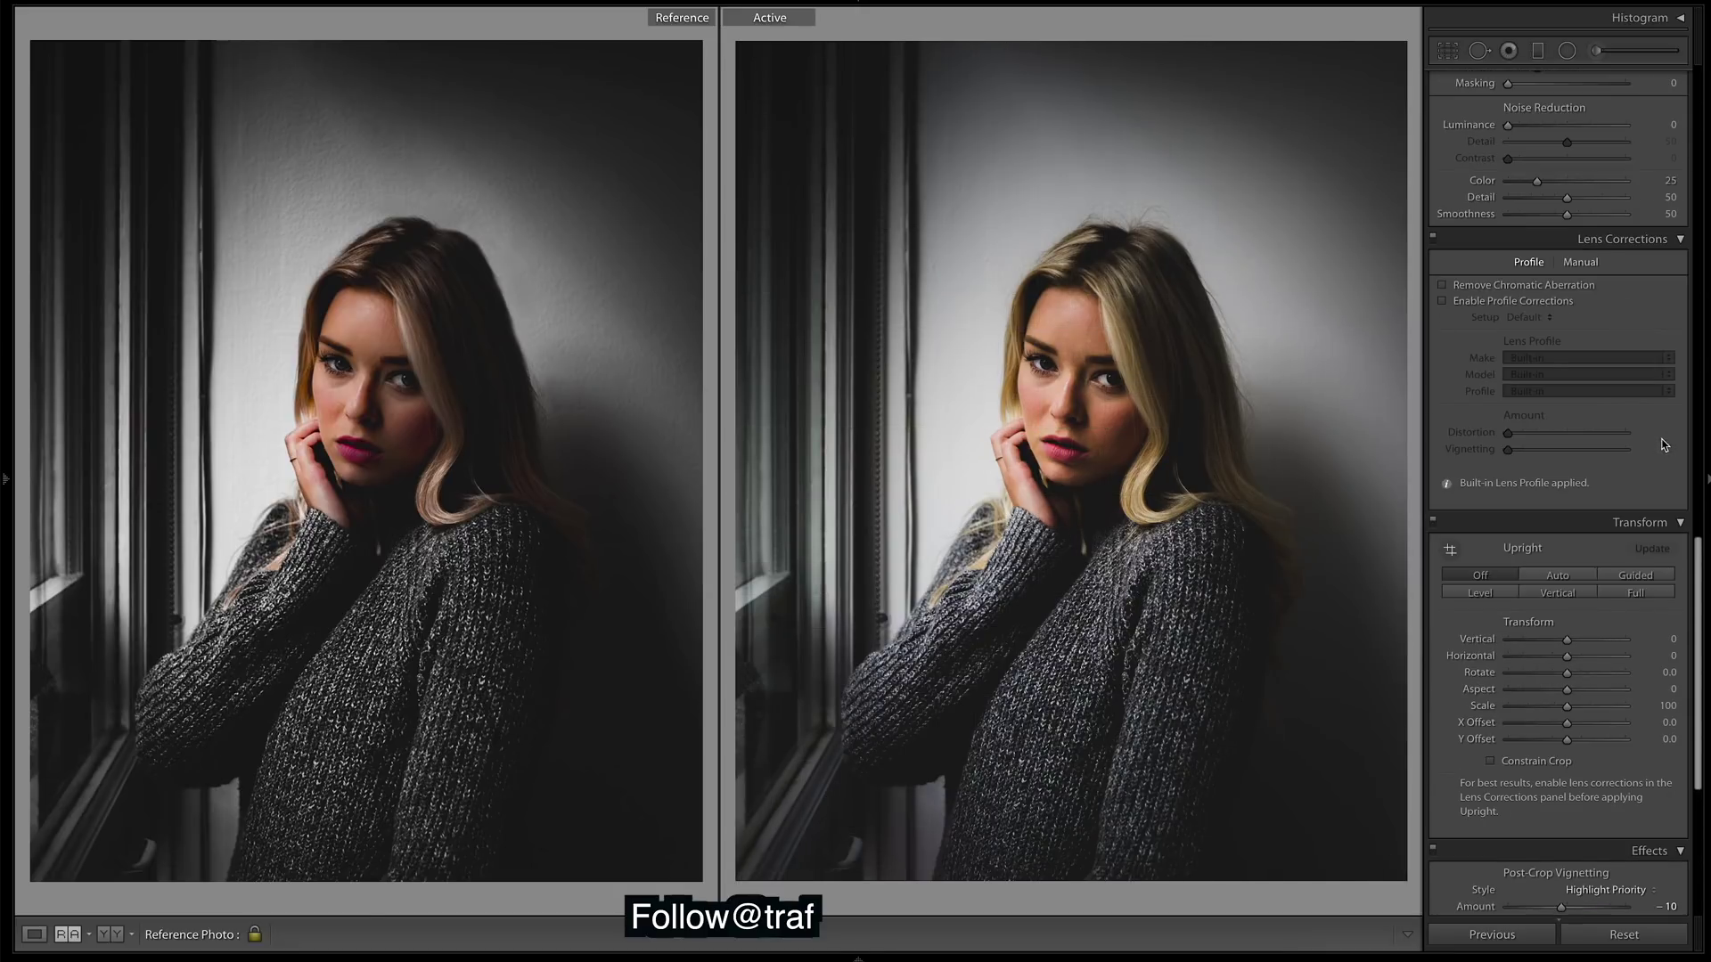
pyautogui.scroll(10, 1649, 228)
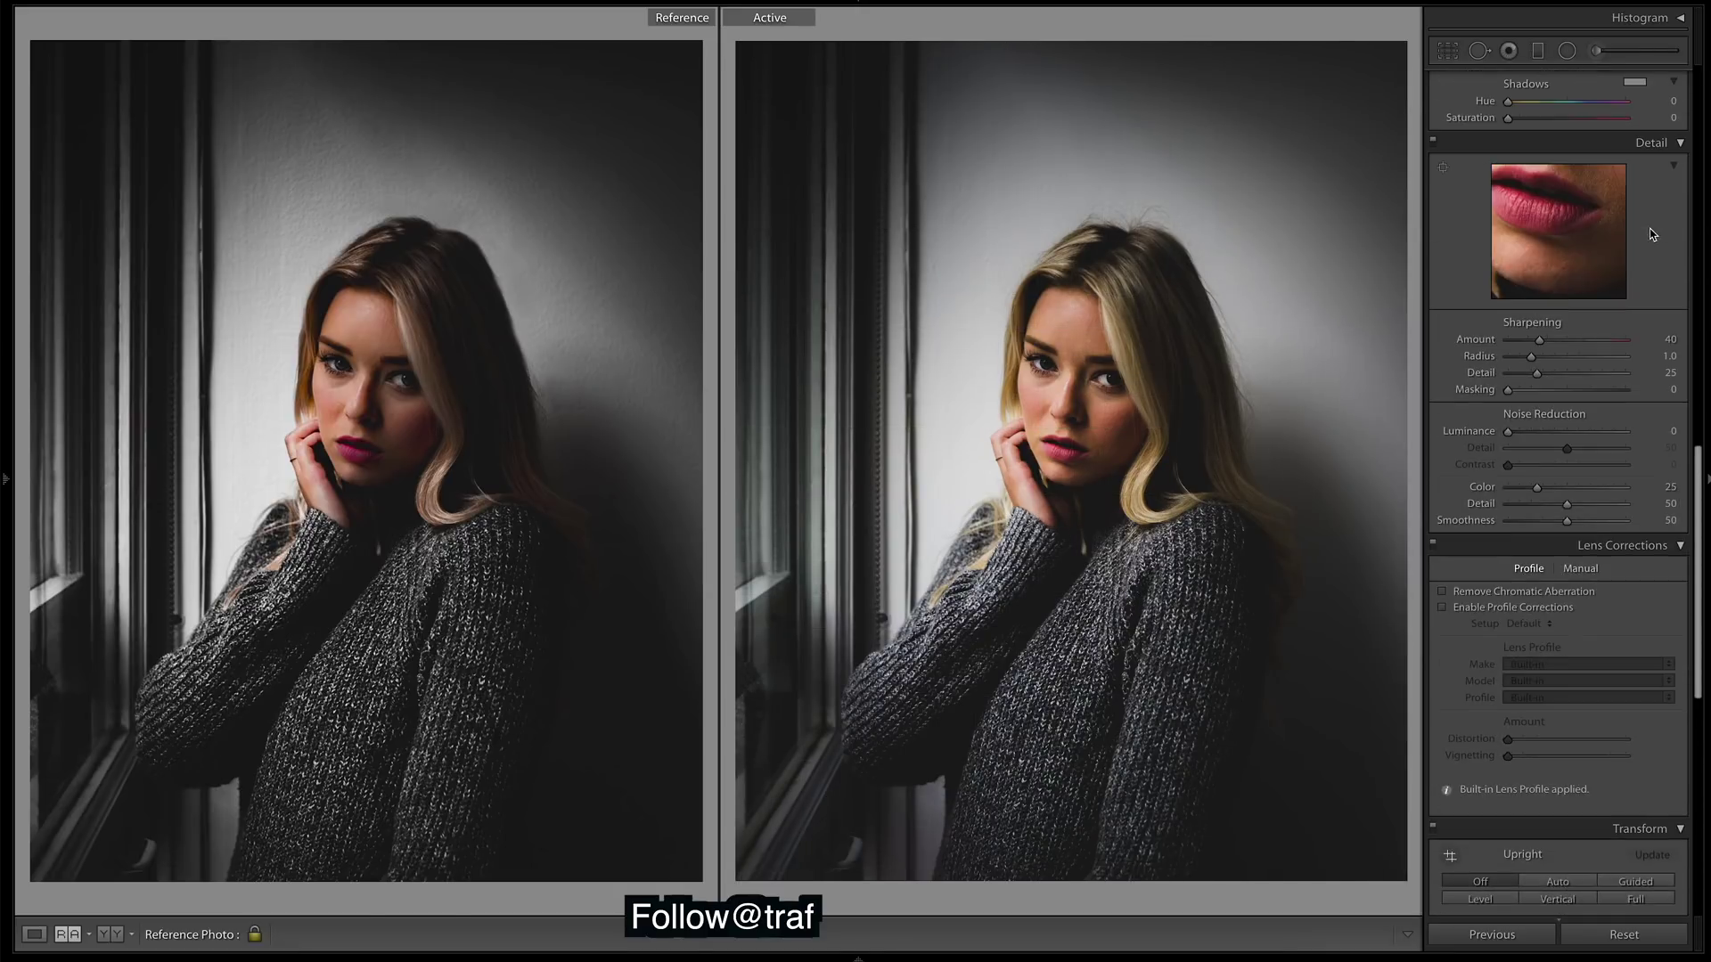
pyautogui.hotkey('shift', 'm')
pyautogui.moveTo(1057, 402); pyautogui.dragTo(1160, 530)
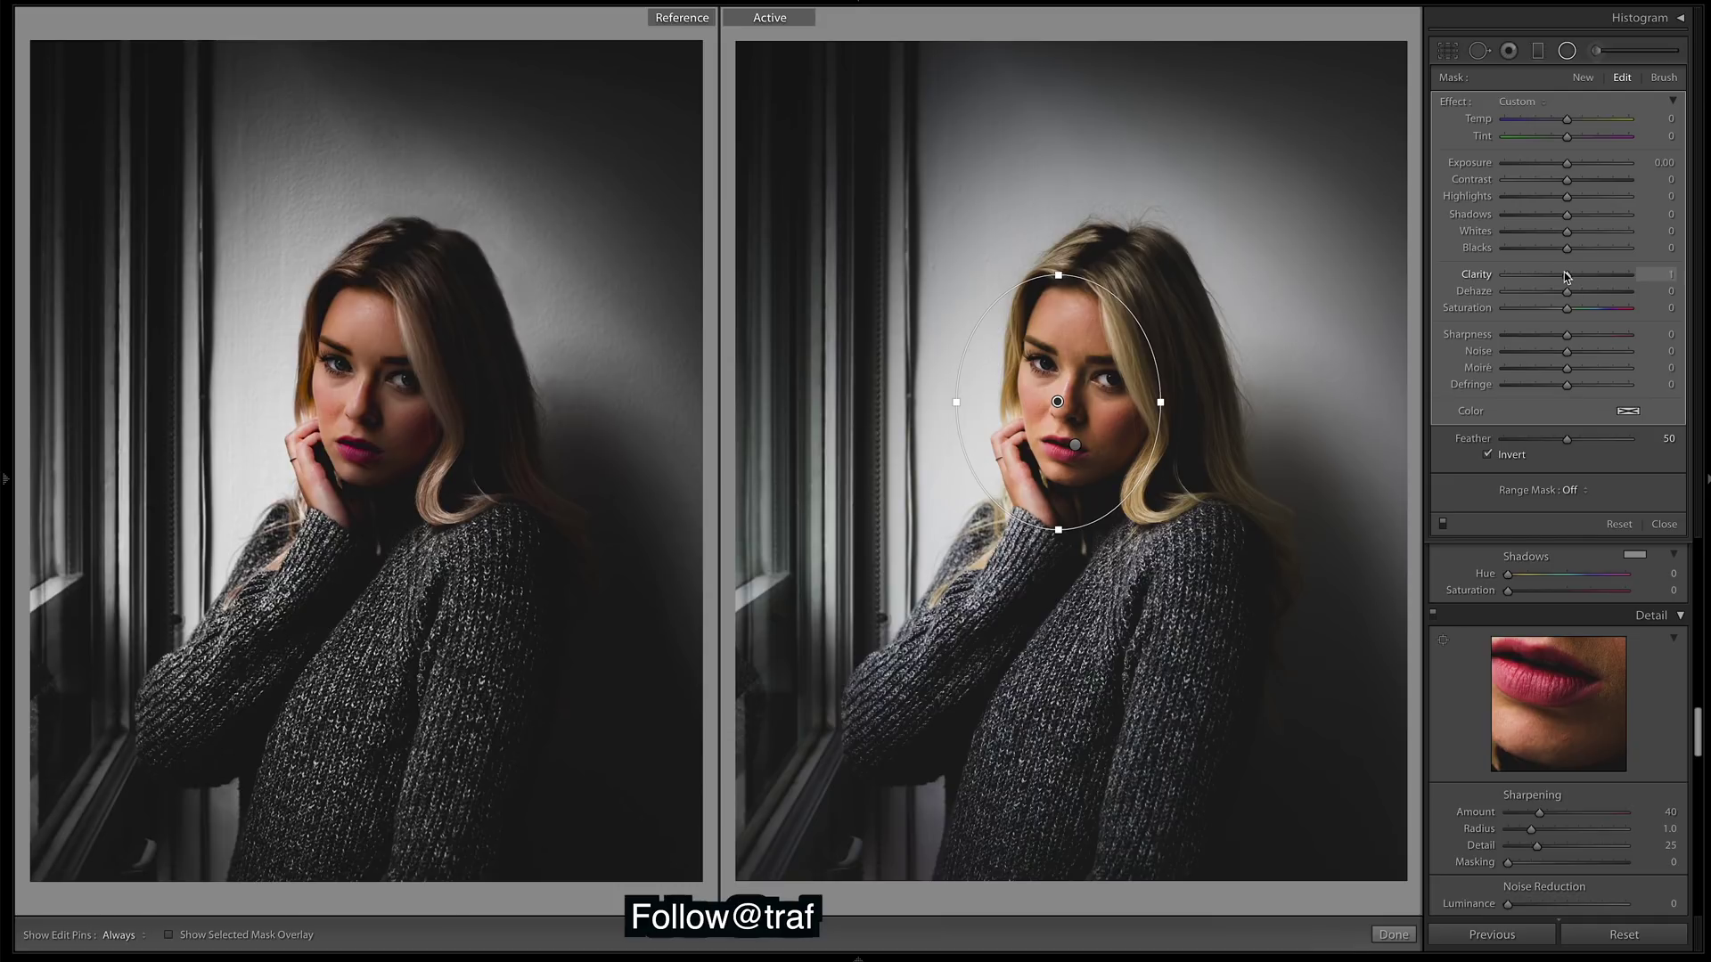
pyautogui.moveTo(1566, 277)
pyautogui.mouseDown()
pyautogui.moveTo(1515, 284)
pyautogui.moveTo(1559, 288)
pyautogui.mouseUp()
pyautogui.moveTo(1559, 287); pyautogui.dragTo(1567, 282)
pyautogui.moveTo(1568, 234); pyautogui.dragTo(1555, 238)
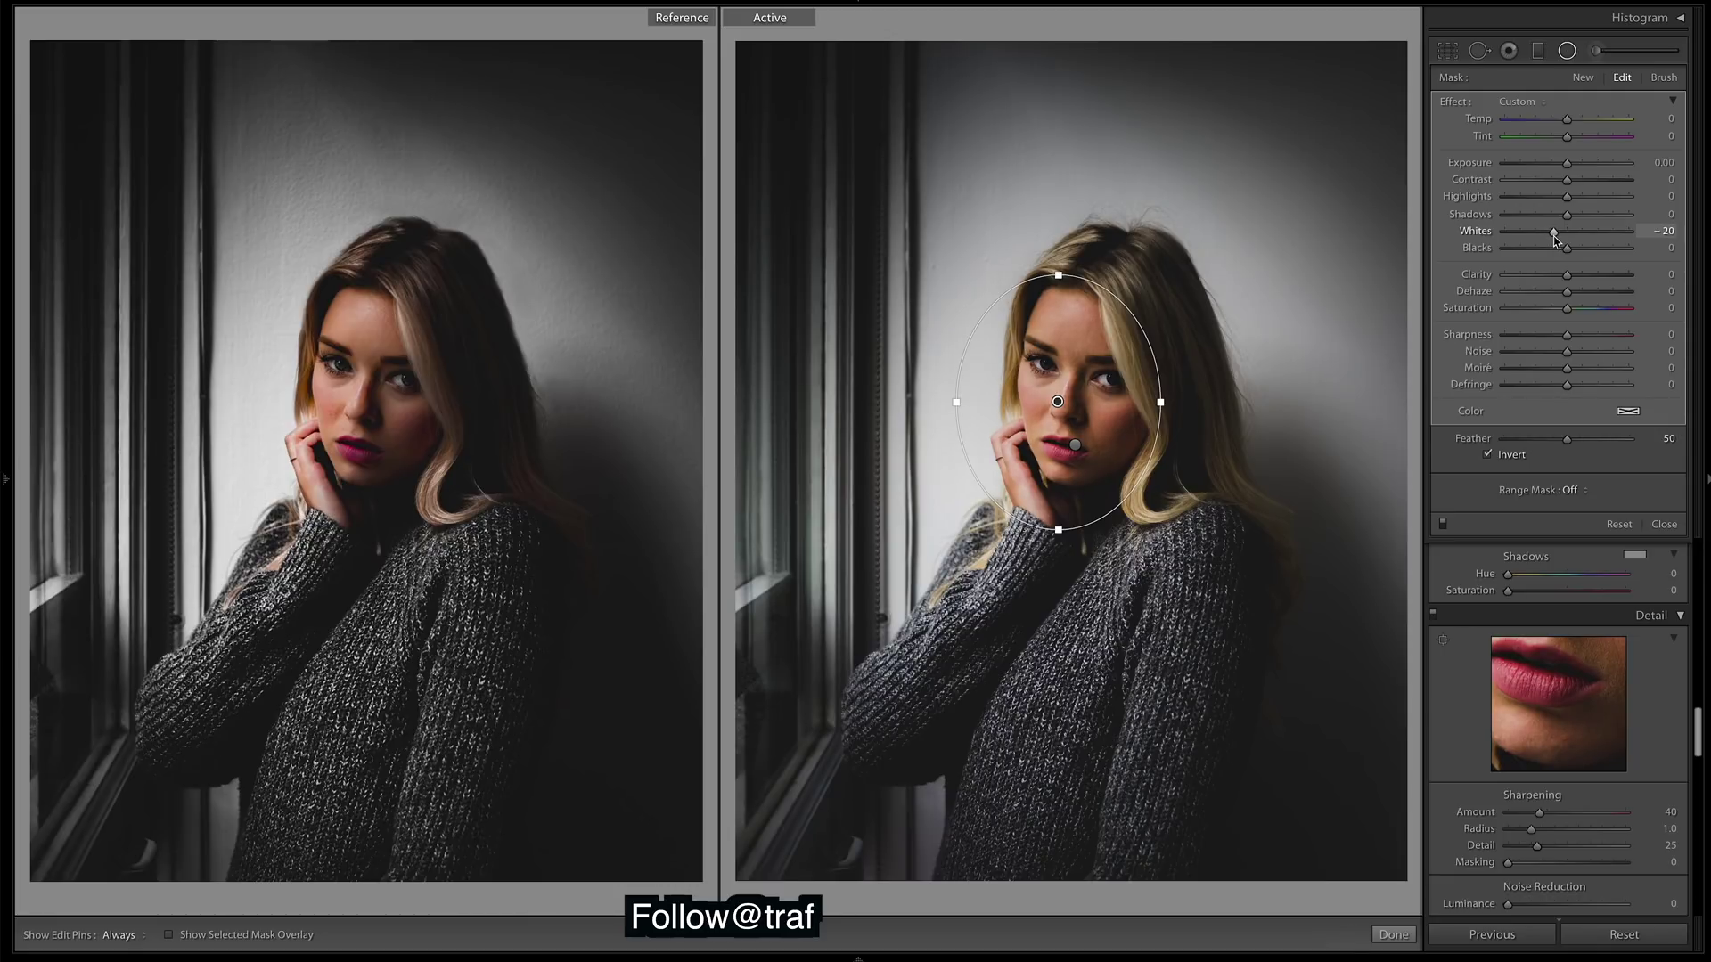
pyautogui.click(1405, 937)
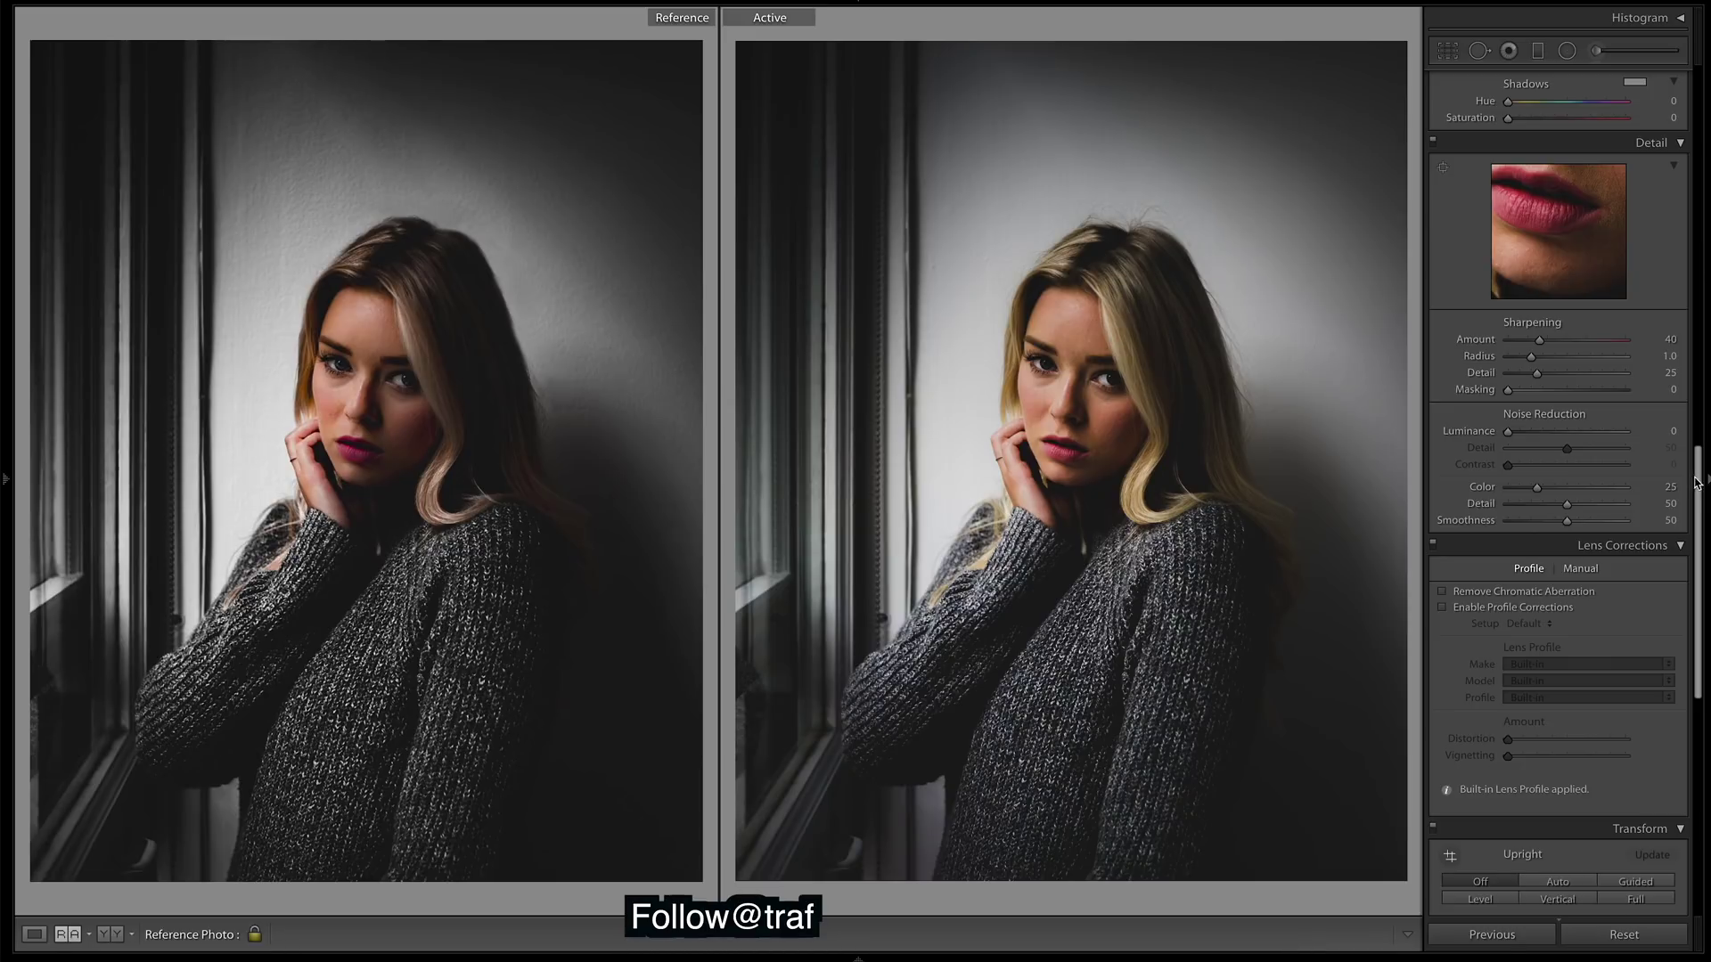
# Step: Shift the HSL hues of Red to −40, Orange to −4 and Yellow to −72
pyautogui.moveTo(1700, 484); pyautogui.dragTo(1700, 262)
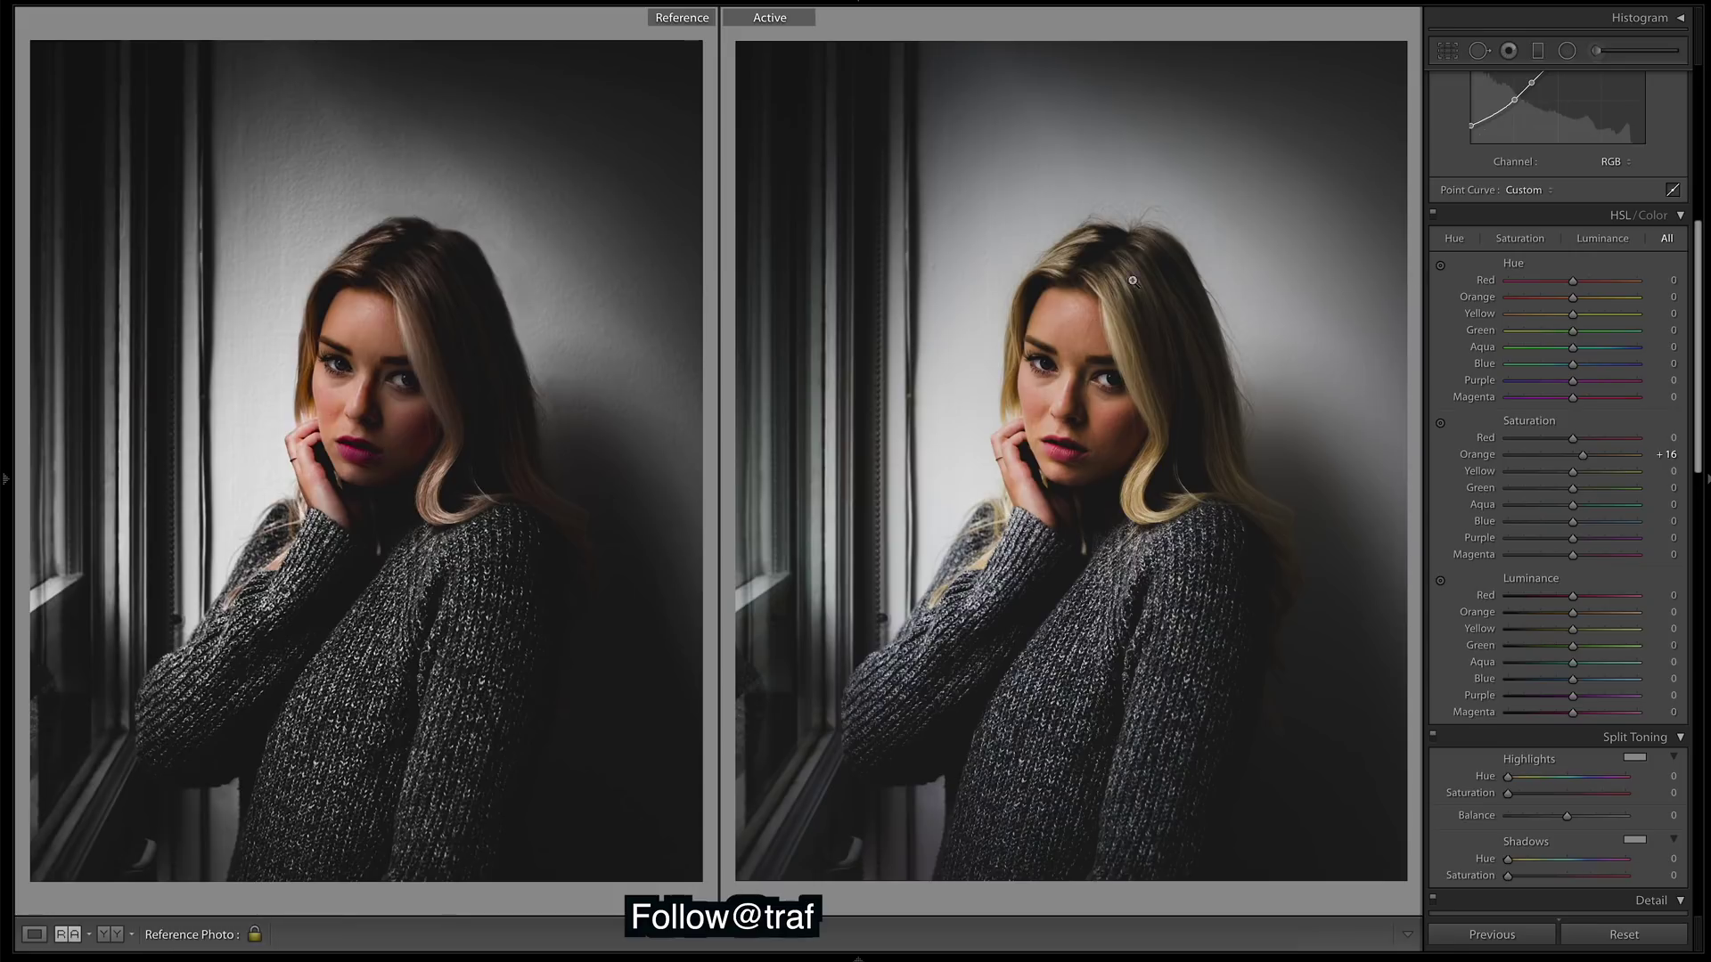
pyautogui.moveTo(1585, 282); pyautogui.dragTo(1548, 290)
pyautogui.moveTo(1574, 295); pyautogui.dragTo(1573, 301)
pyautogui.moveTo(1574, 297); pyautogui.dragTo(1572, 298)
pyautogui.moveTo(1499, 323); pyautogui.dragTo(1534, 334)
pyautogui.moveTo(1535, 324); pyautogui.dragTo(1530, 325)
pyautogui.moveTo(1527, 319); pyautogui.dragTo(1522, 330)
# Step: Shift the Green hue to −100 and the Aqua and Blue hues to +100
pyautogui.moveTo(1572, 331); pyautogui.dragTo(1382, 336)
pyautogui.moveTo(1595, 362); pyautogui.dragTo(1087, 364)
pyautogui.moveTo(1509, 335)
pyautogui.mouseDown()
pyautogui.moveTo(1577, 341)
pyautogui.moveTo(1529, 357)
pyautogui.moveTo(1489, 335)
pyautogui.mouseUp()
pyautogui.moveTo(1572, 349); pyautogui.dragTo(1641, 366)
# Step: Desaturate Green, Aqua, Purple and Magenta to −100, Blue to −80; Red luminance −16
pyautogui.click(1551, 488)
pyautogui.moveTo(1478, 505); pyautogui.dragTo(1452, 504)
pyautogui.moveTo(1540, 506)
pyautogui.mouseDown()
pyautogui.moveTo(1504, 512)
pyautogui.moveTo(1559, 531)
pyautogui.moveTo(1505, 539)
pyautogui.moveTo(1522, 530)
pyautogui.mouseUp()
pyautogui.moveTo(1521, 529); pyautogui.dragTo(1523, 529)
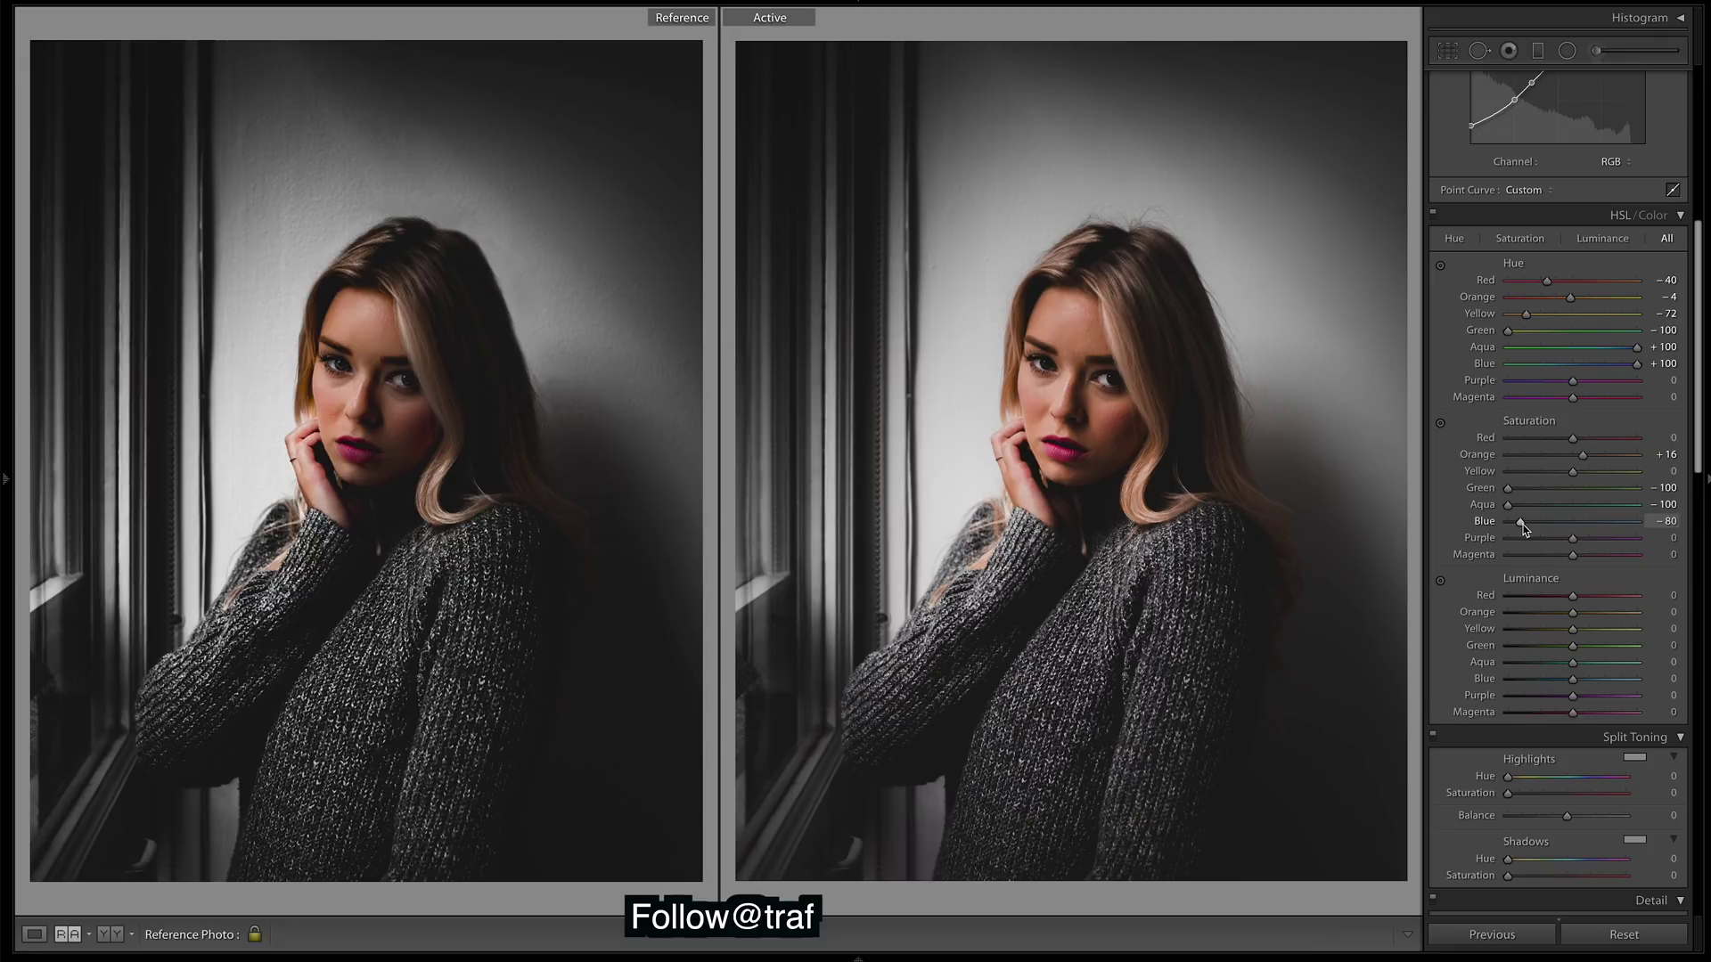
pyautogui.moveTo(1572, 538); pyautogui.dragTo(1505, 540)
pyautogui.moveTo(1562, 555); pyautogui.dragTo(1421, 551)
pyautogui.moveTo(1573, 596)
pyautogui.mouseDown()
pyautogui.moveTo(1513, 599)
pyautogui.moveTo(1563, 600)
pyautogui.mouseUp()
# Step: Raise Sharpening Amount in the Detail panel to about 86, undoing and reapplying it once
pyautogui.moveTo(1703, 446); pyautogui.dragTo(1708, 655)
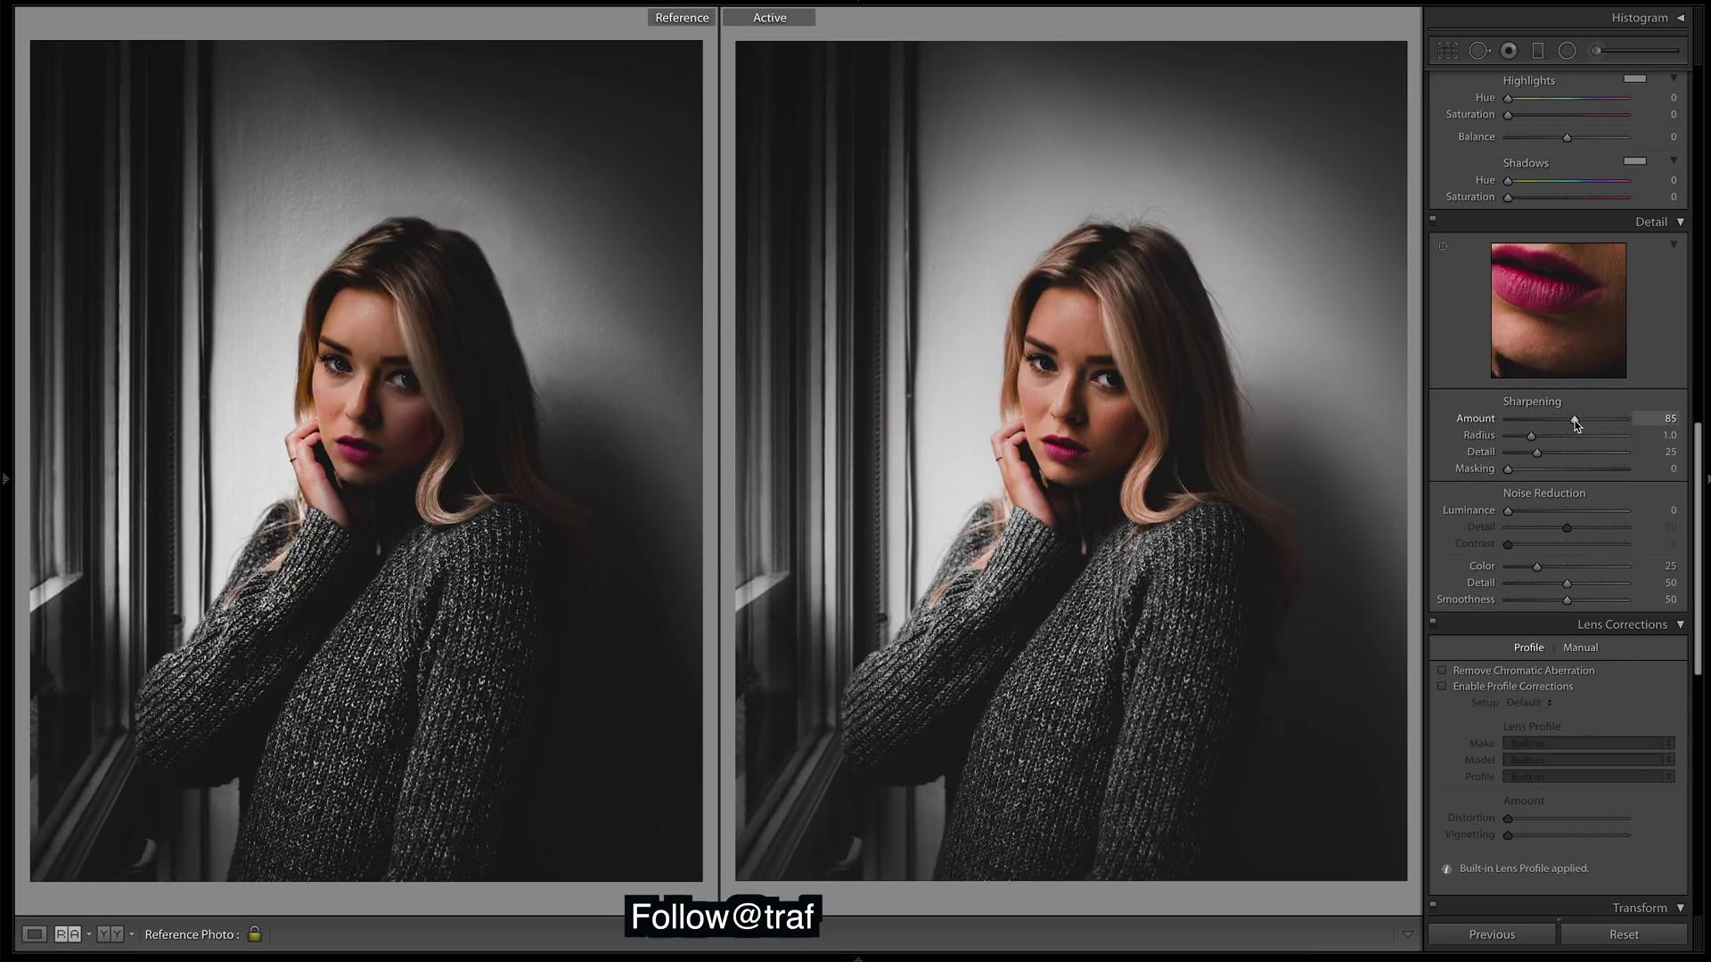
pyautogui.hotkey('ctrl', 'z')
pyautogui.moveTo(1574, 422); pyautogui.dragTo(1577, 424)
pyautogui.moveTo(1698, 515); pyautogui.dragTo(1693, 89)
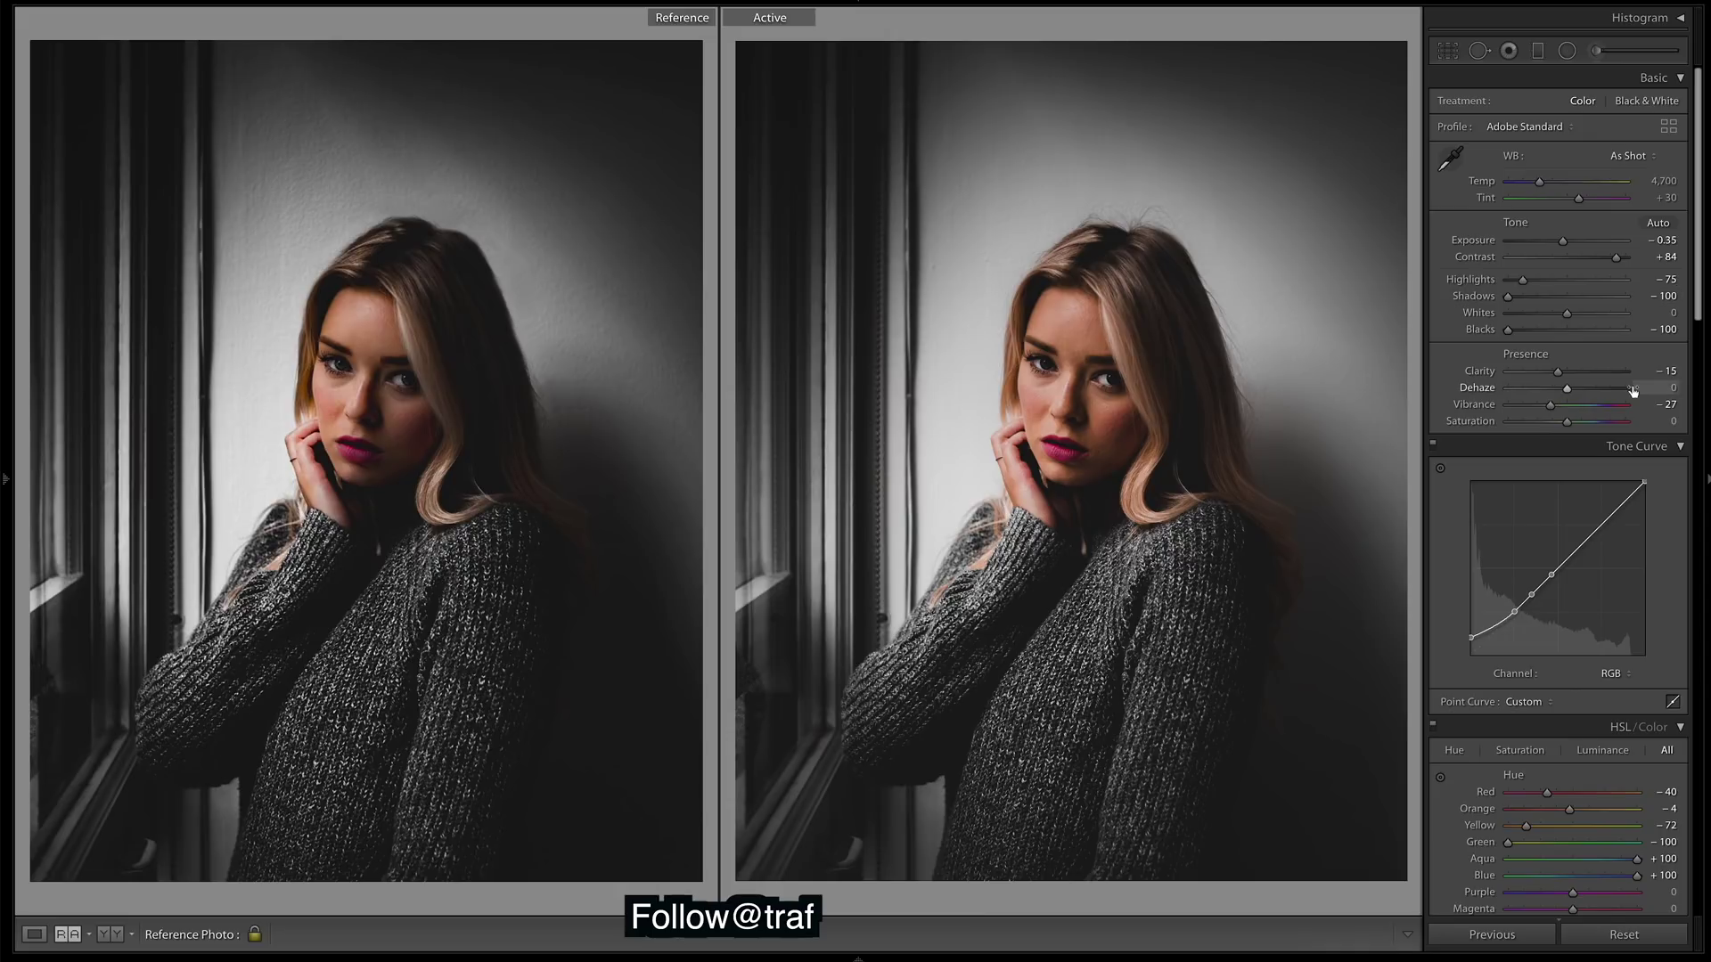
# Step: Increase Dehaze to +40 and pull Vibrance down to about −60
pyautogui.moveTo(1566, 388); pyautogui.dragTo(1585, 389)
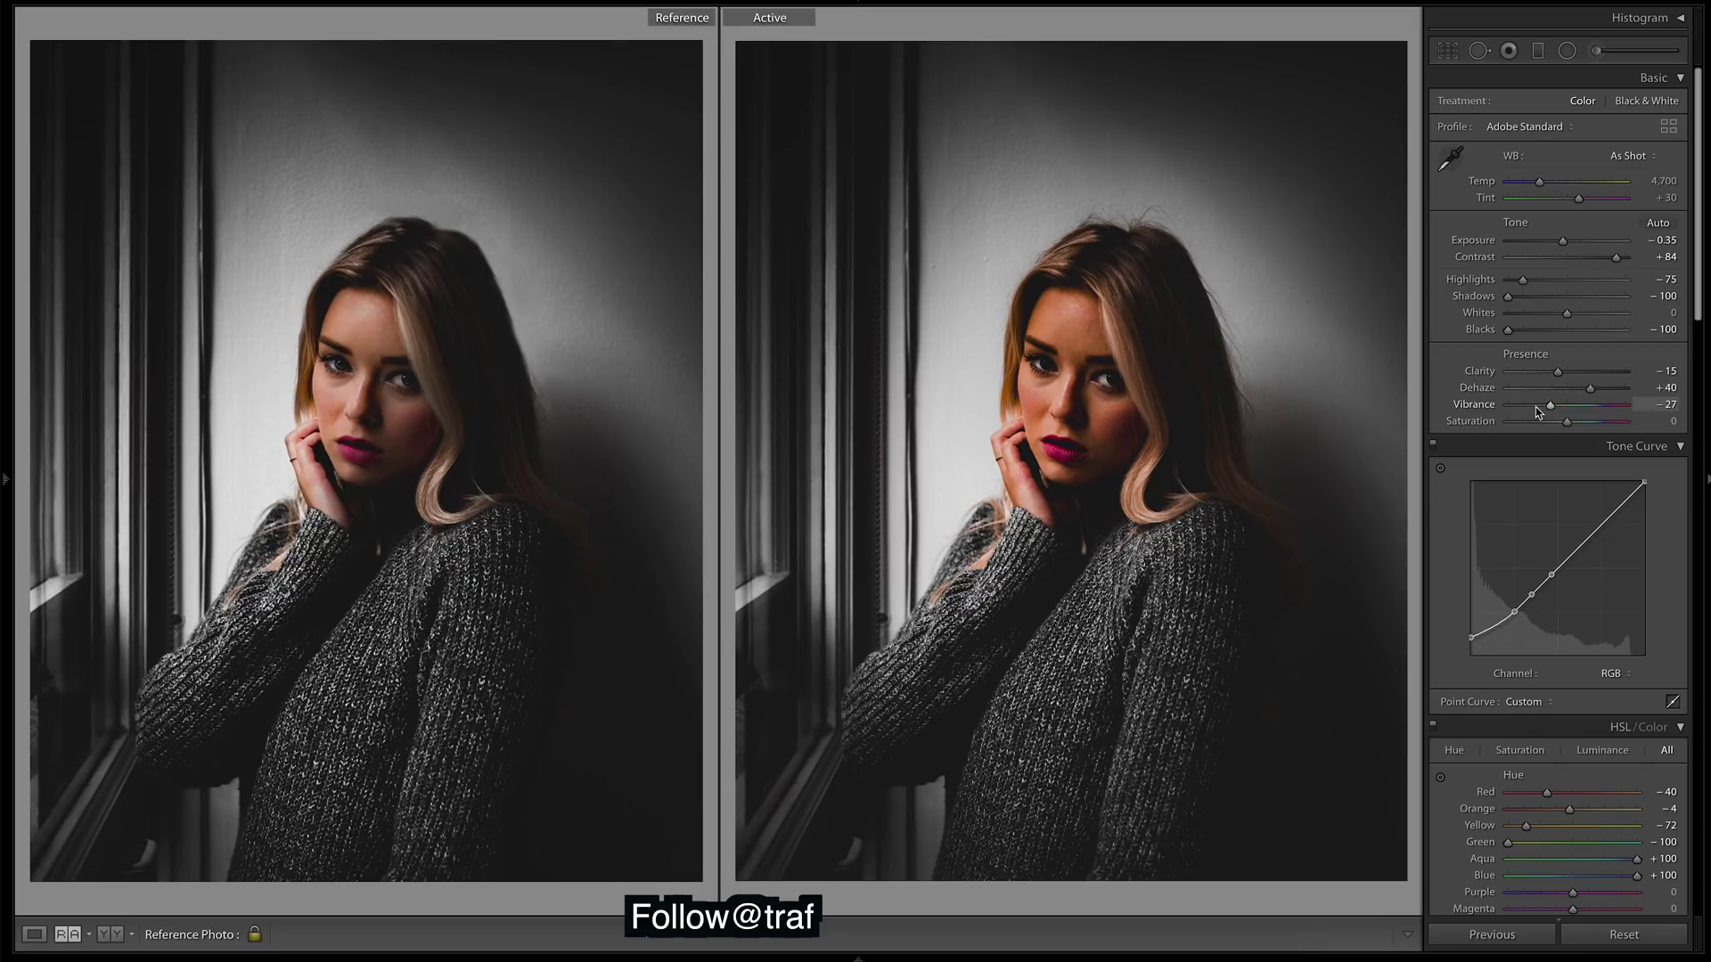
pyautogui.click(1537, 406)
pyautogui.moveTo(1537, 406); pyautogui.dragTo(1534, 409)
pyautogui.moveTo(1532, 405); pyautogui.dragTo(1528, 407)
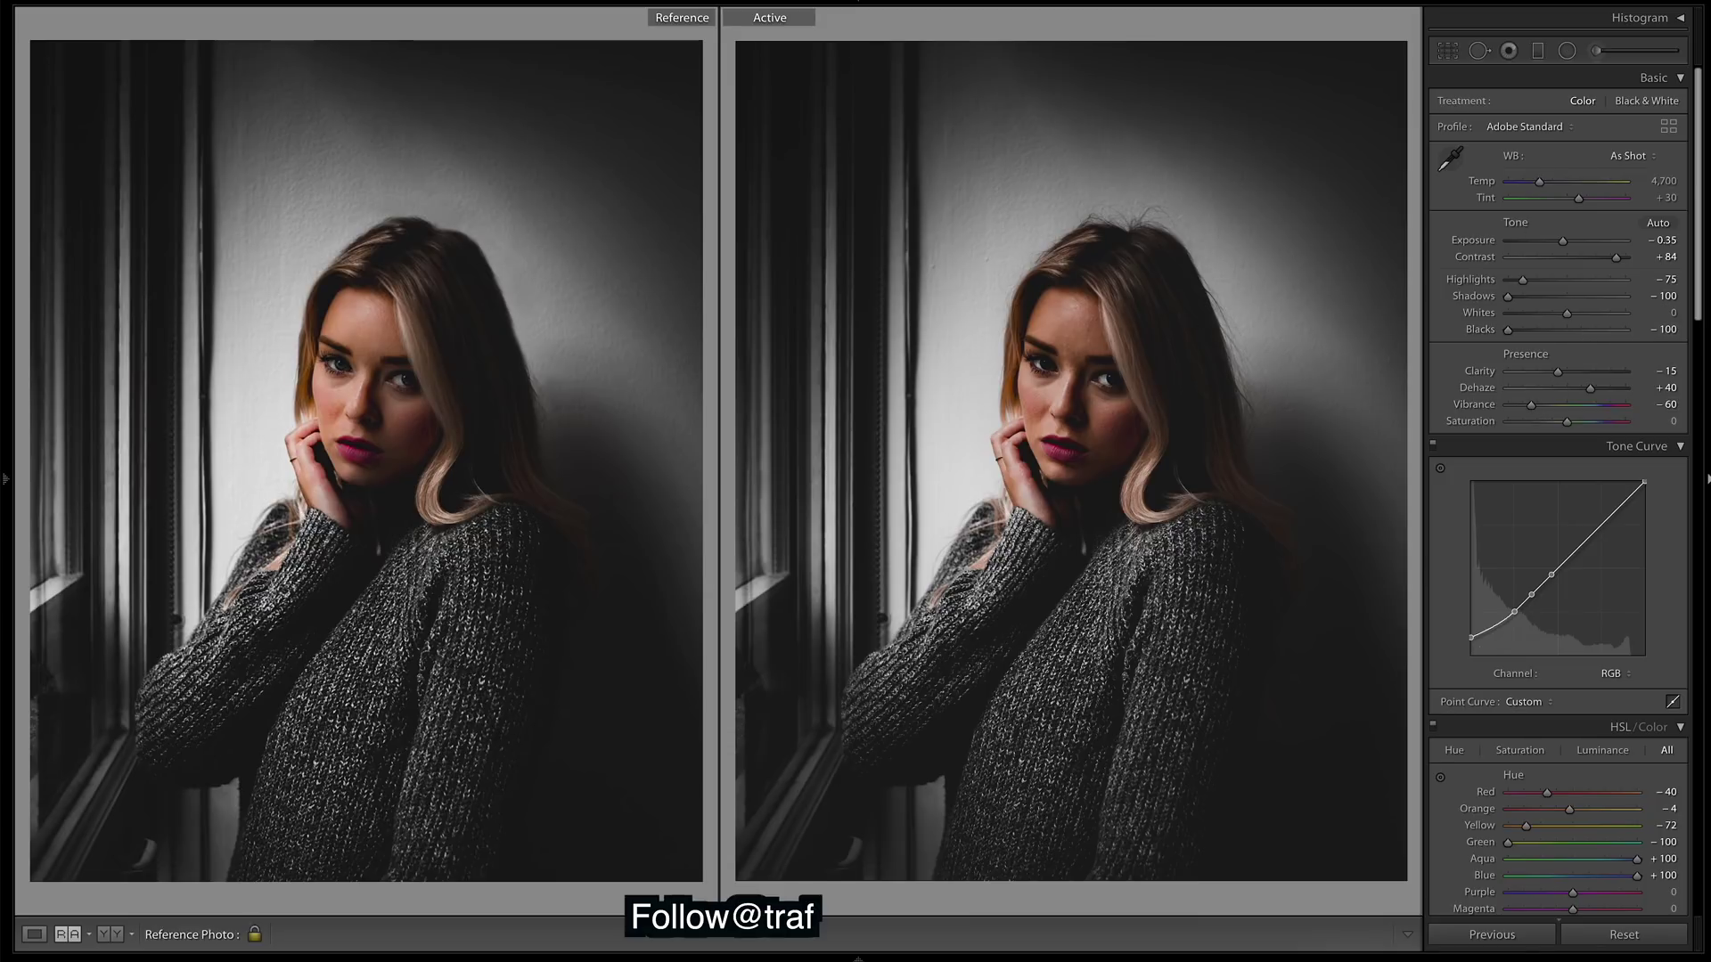
# Step: On the chin brush mask, set Highlights +42, Shadows +75 and Clarity −56
pyautogui.scroll(-2, 1700, 156)
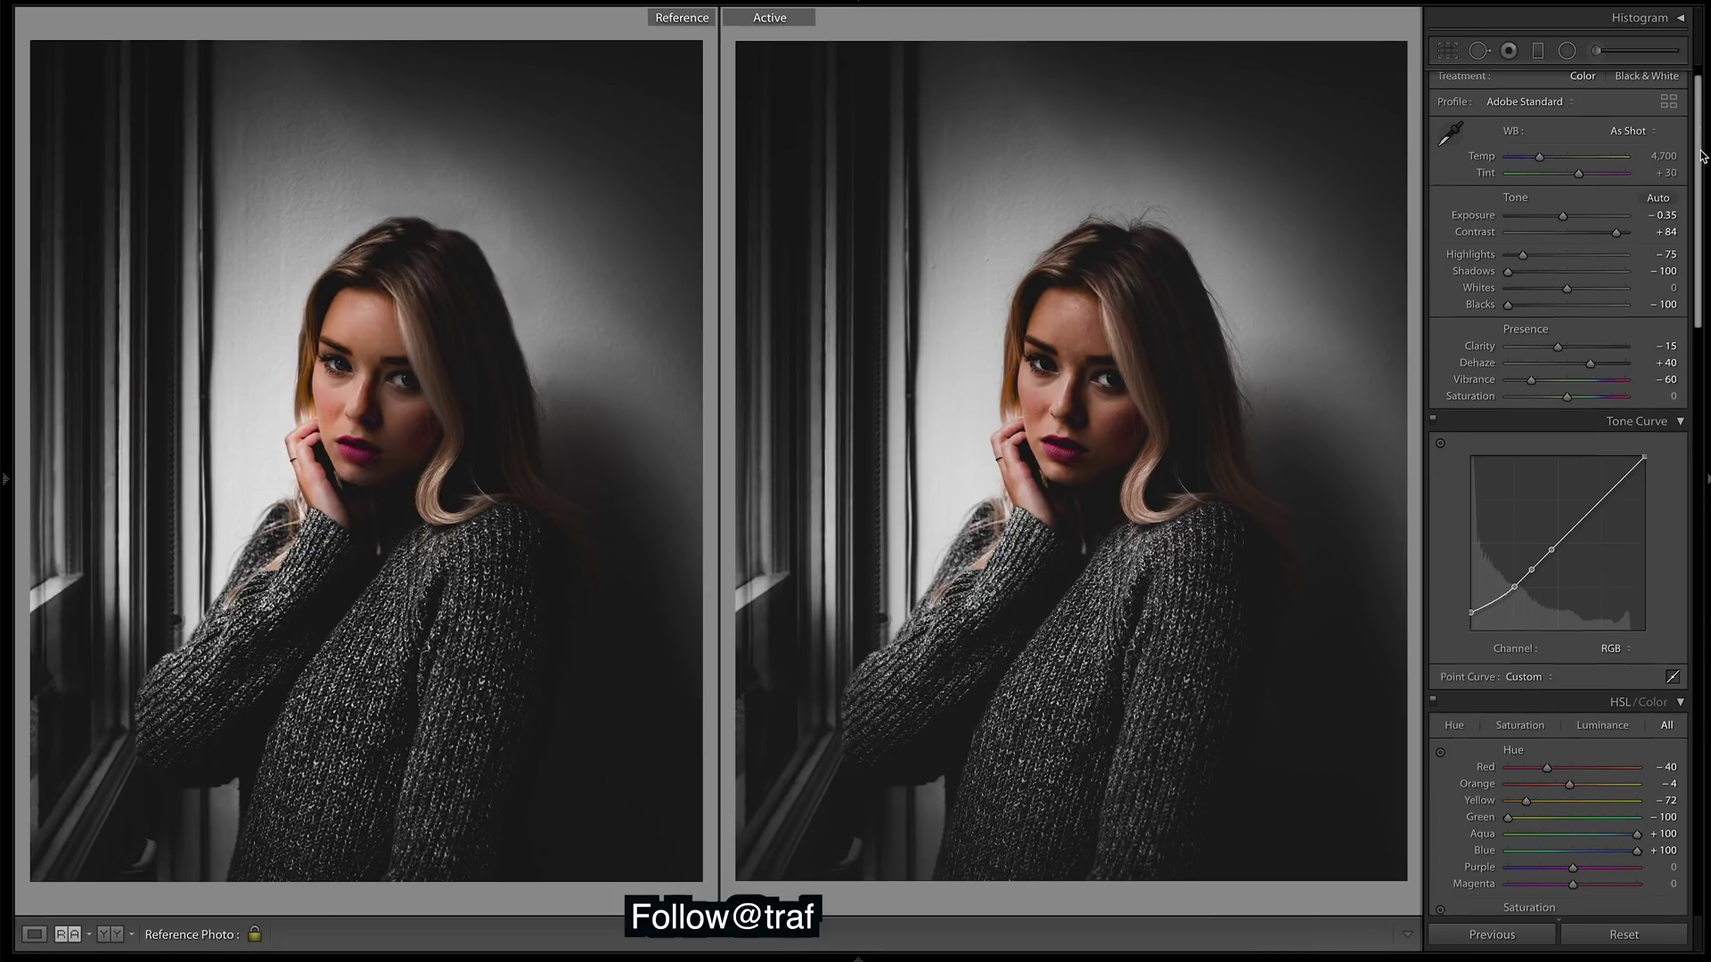
pyautogui.scroll(-1, 1700, 156)
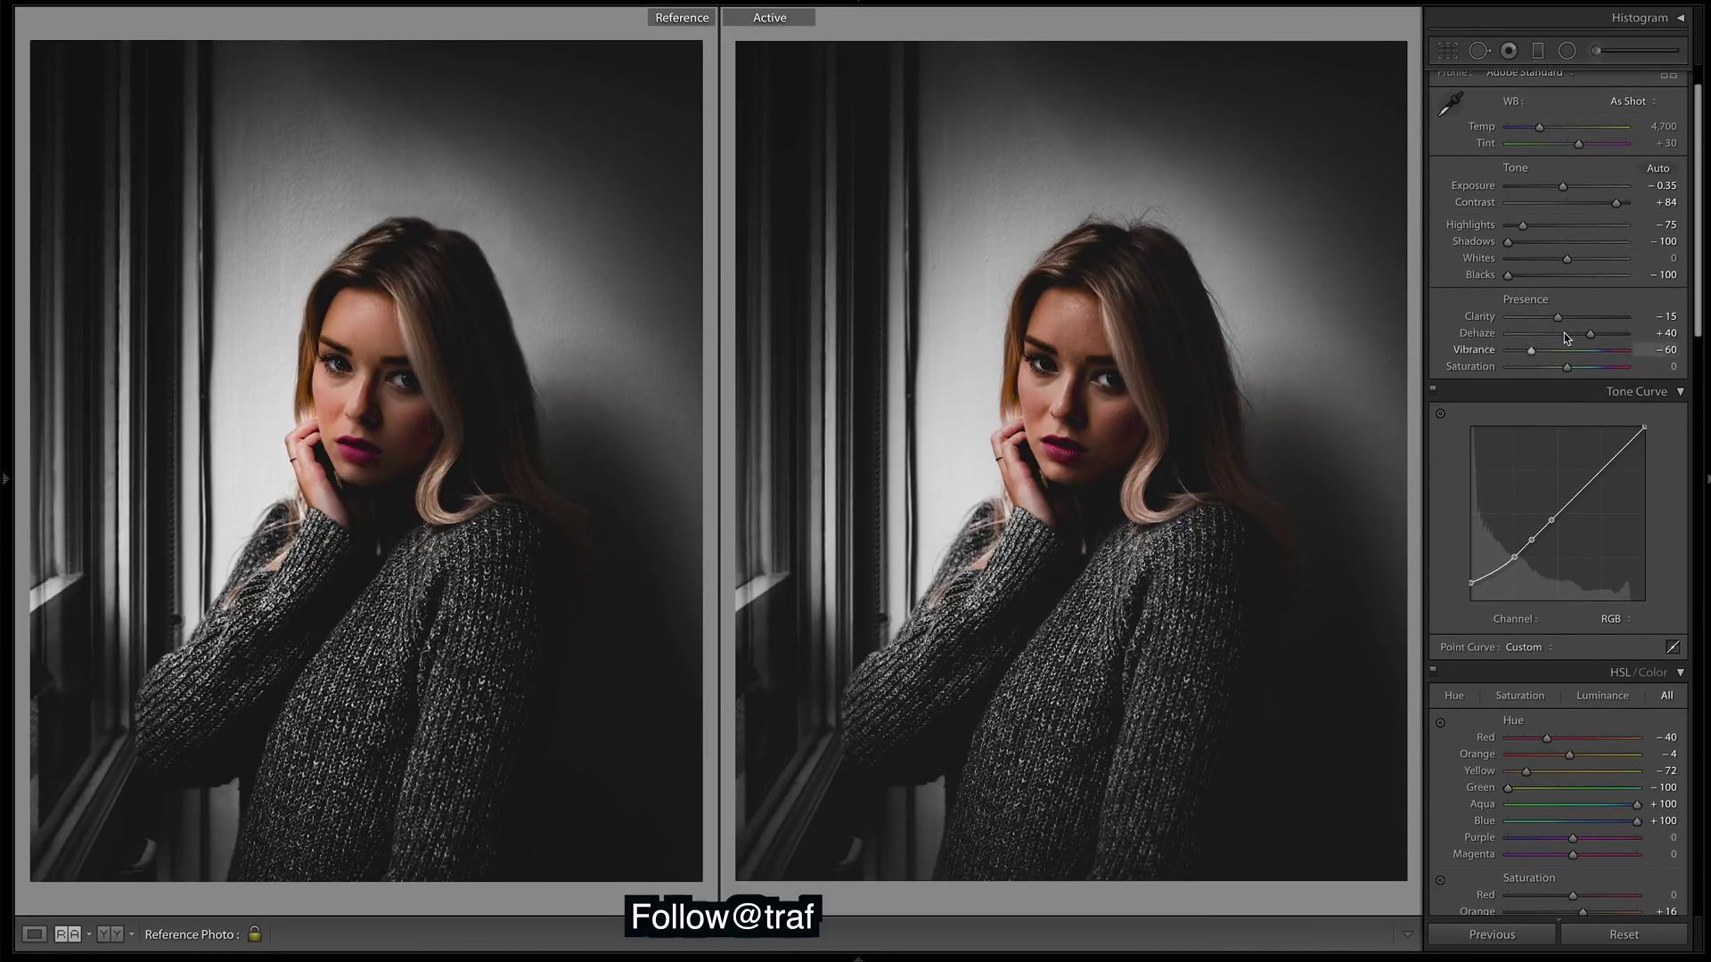
pyautogui.moveTo(1700, 256); pyautogui.dragTo(1701, 290)
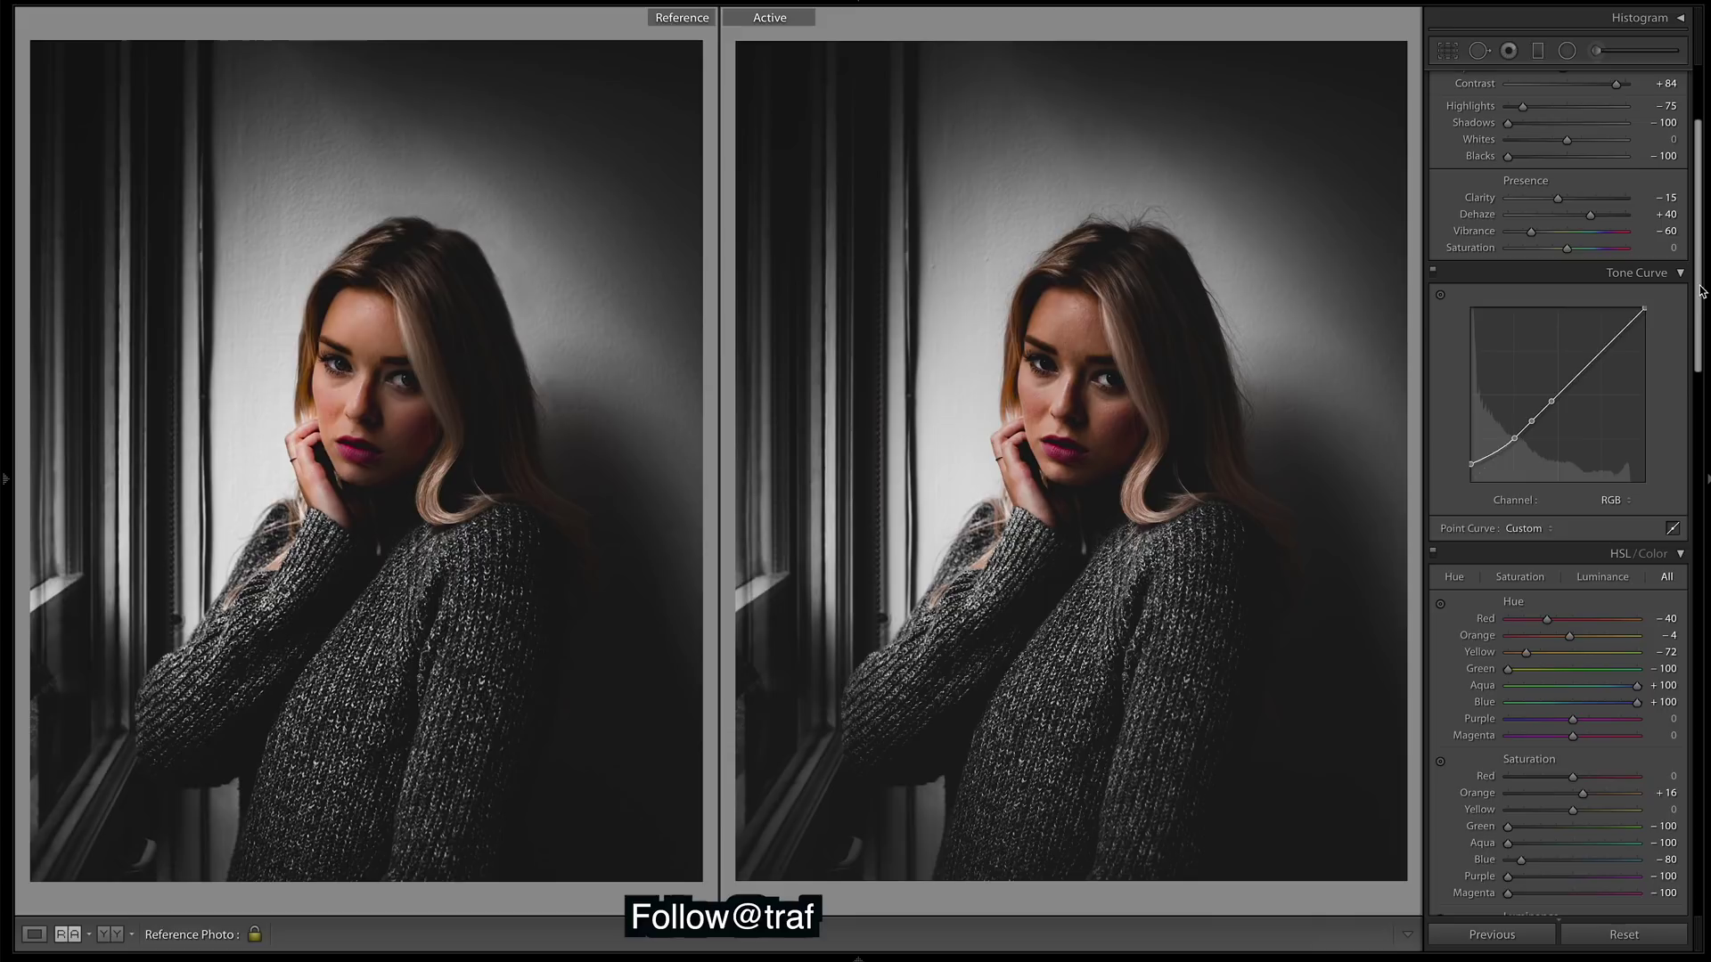
pyautogui.click(1596, 50)
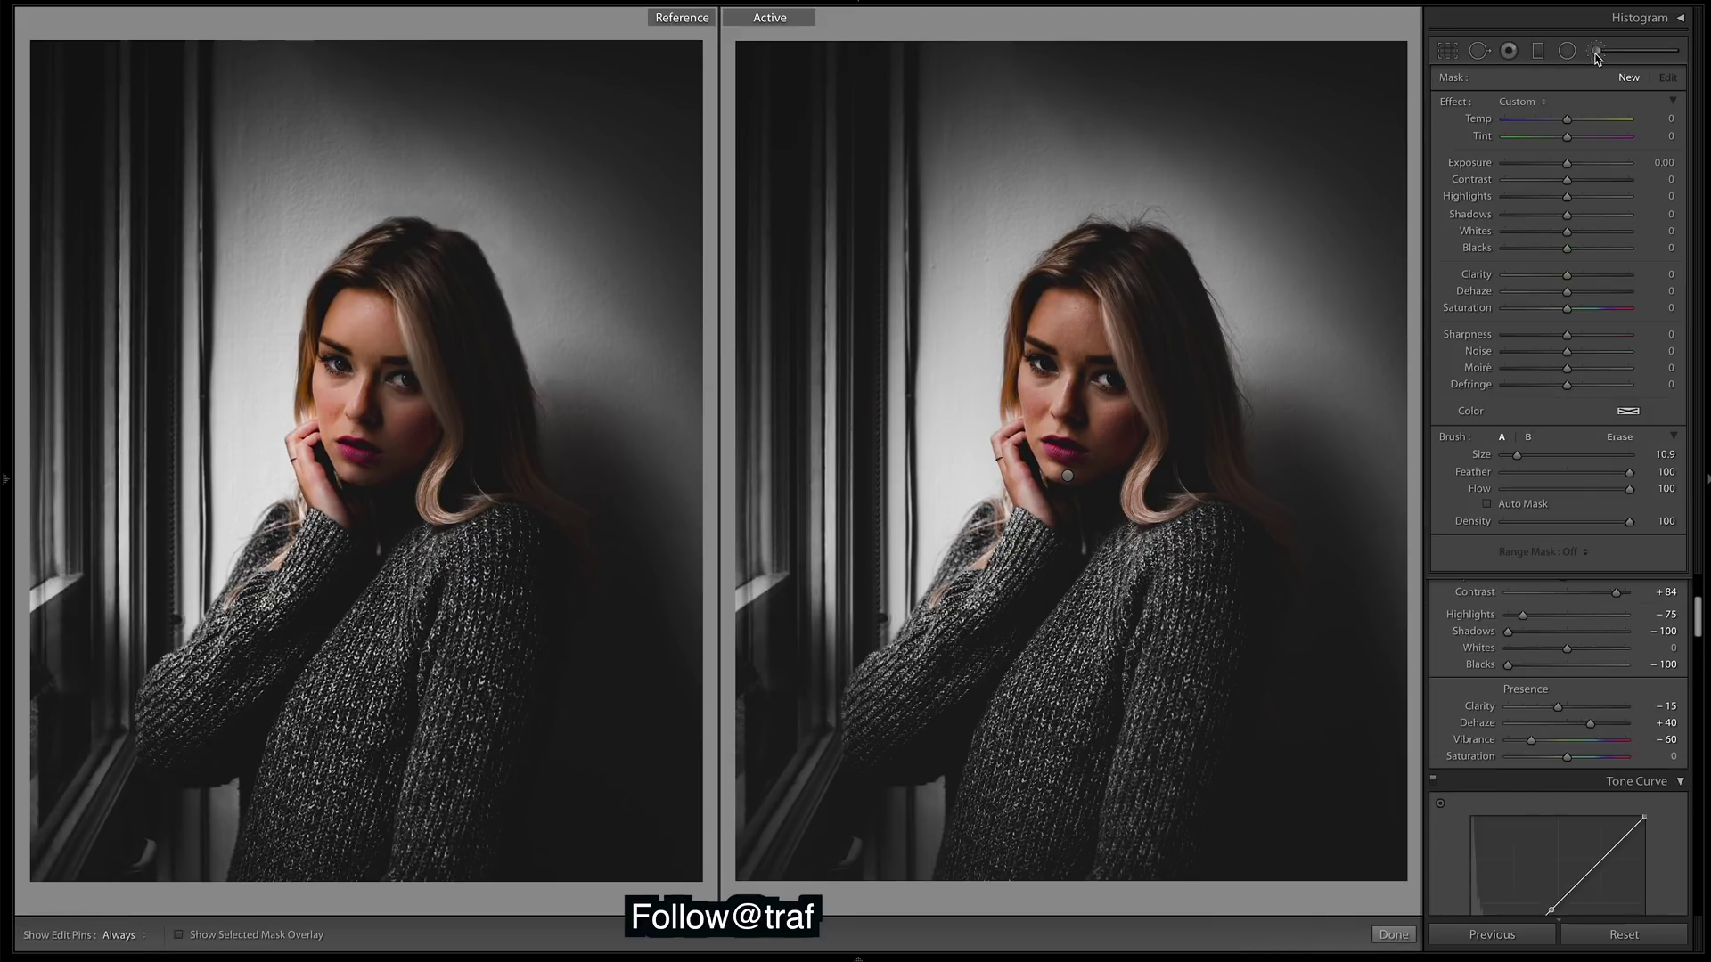
pyautogui.click(1067, 475)
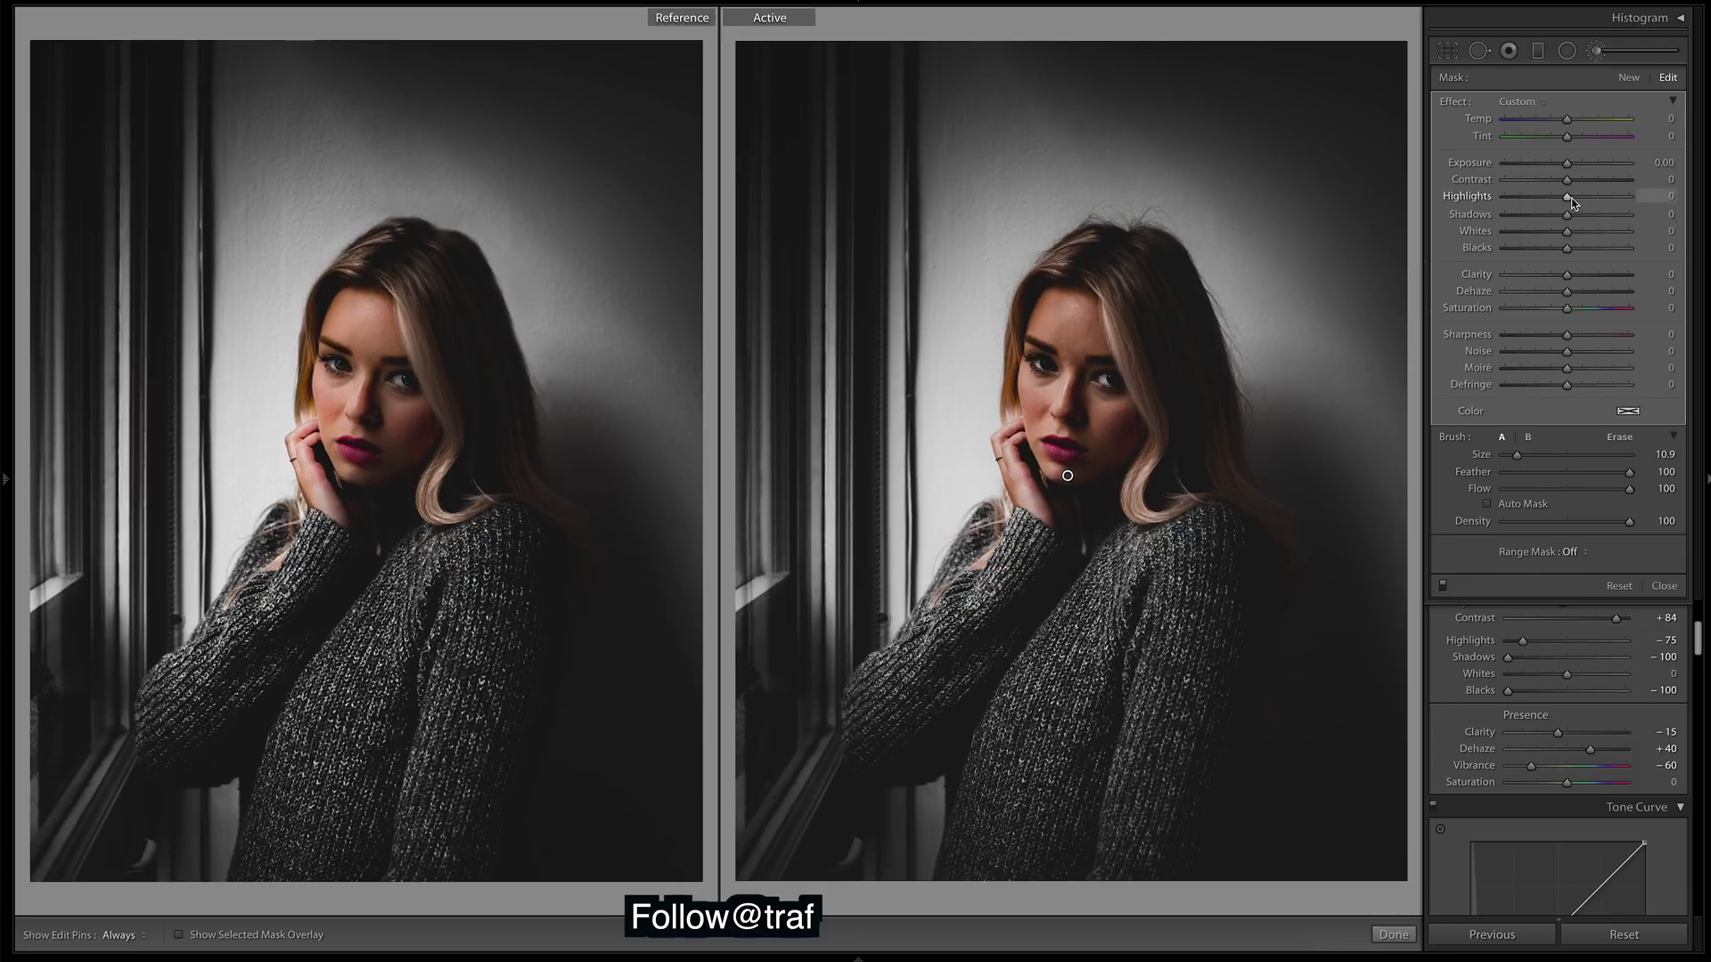
pyautogui.moveTo(1570, 203); pyautogui.dragTo(1602, 208)
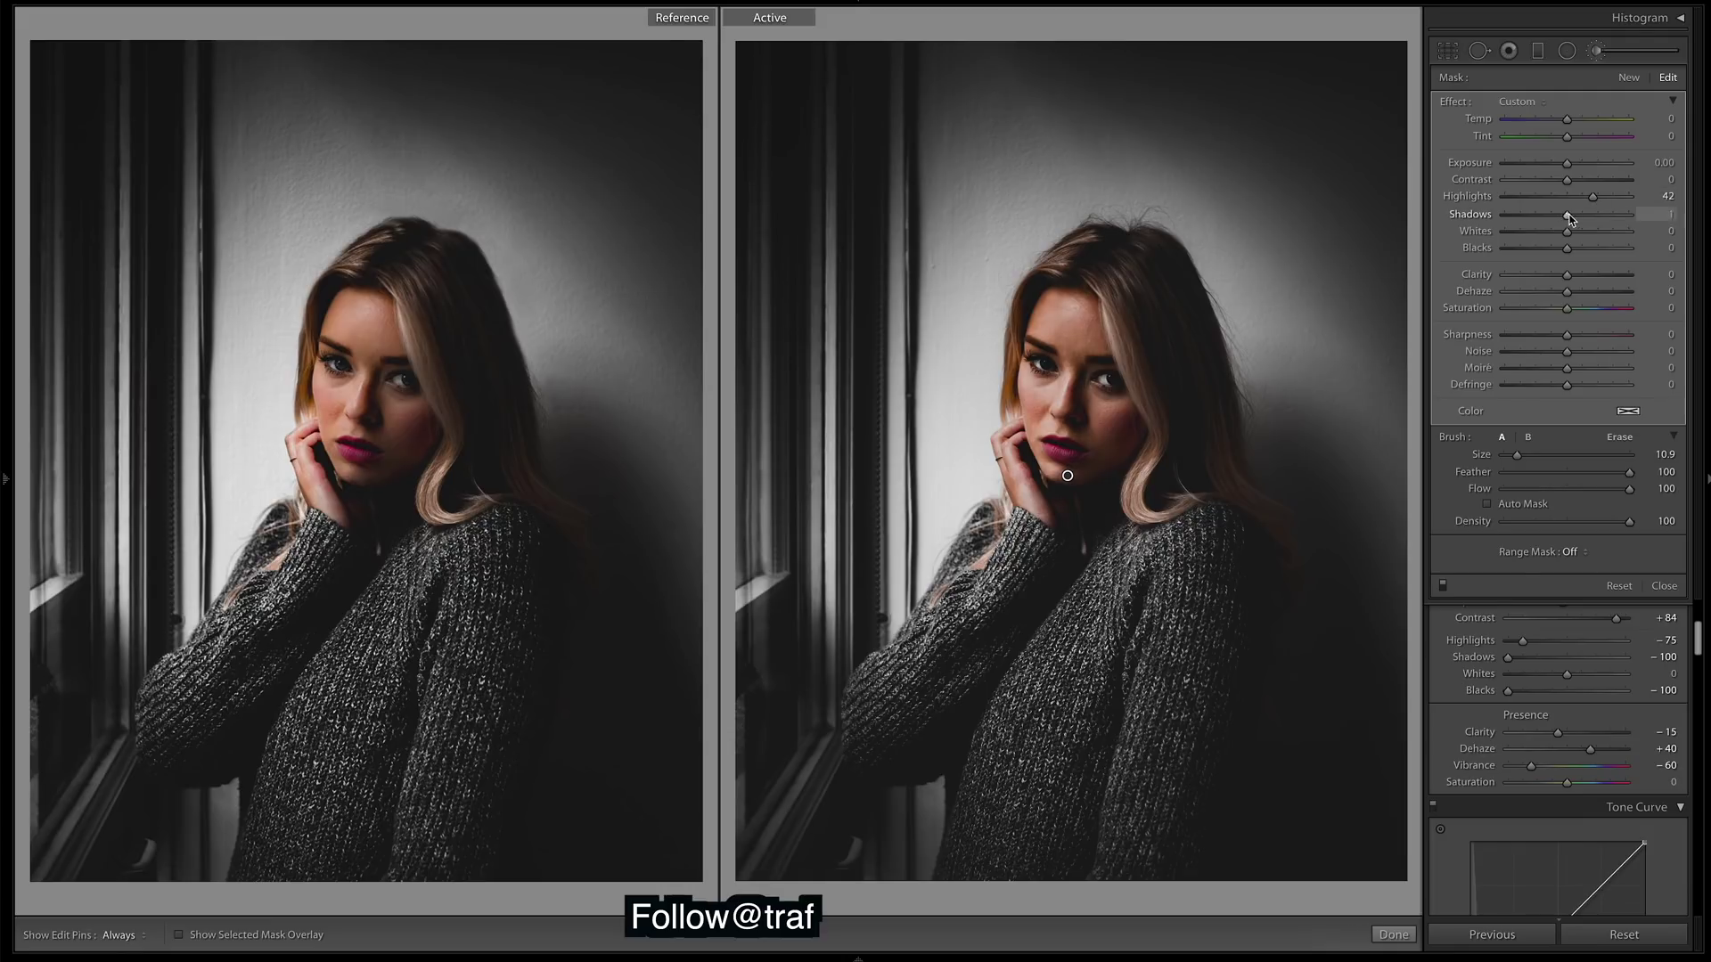
pyautogui.moveTo(1569, 219); pyautogui.dragTo(1613, 225)
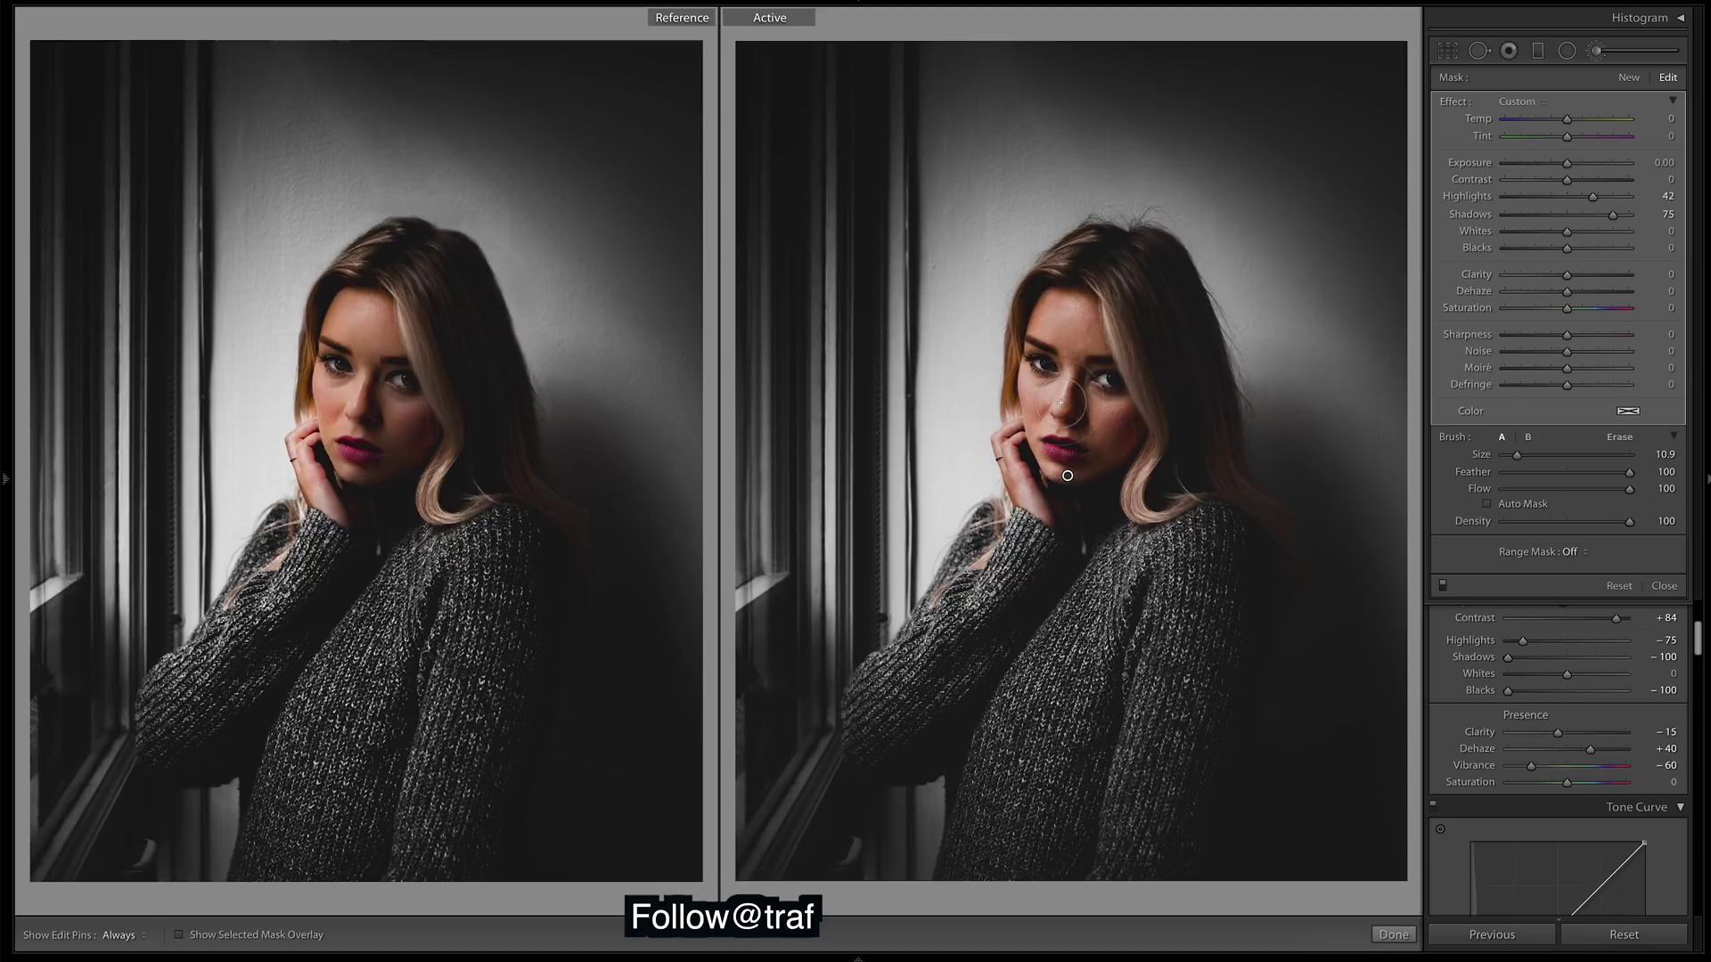
pyautogui.moveTo(1566, 274); pyautogui.dragTo(1543, 277)
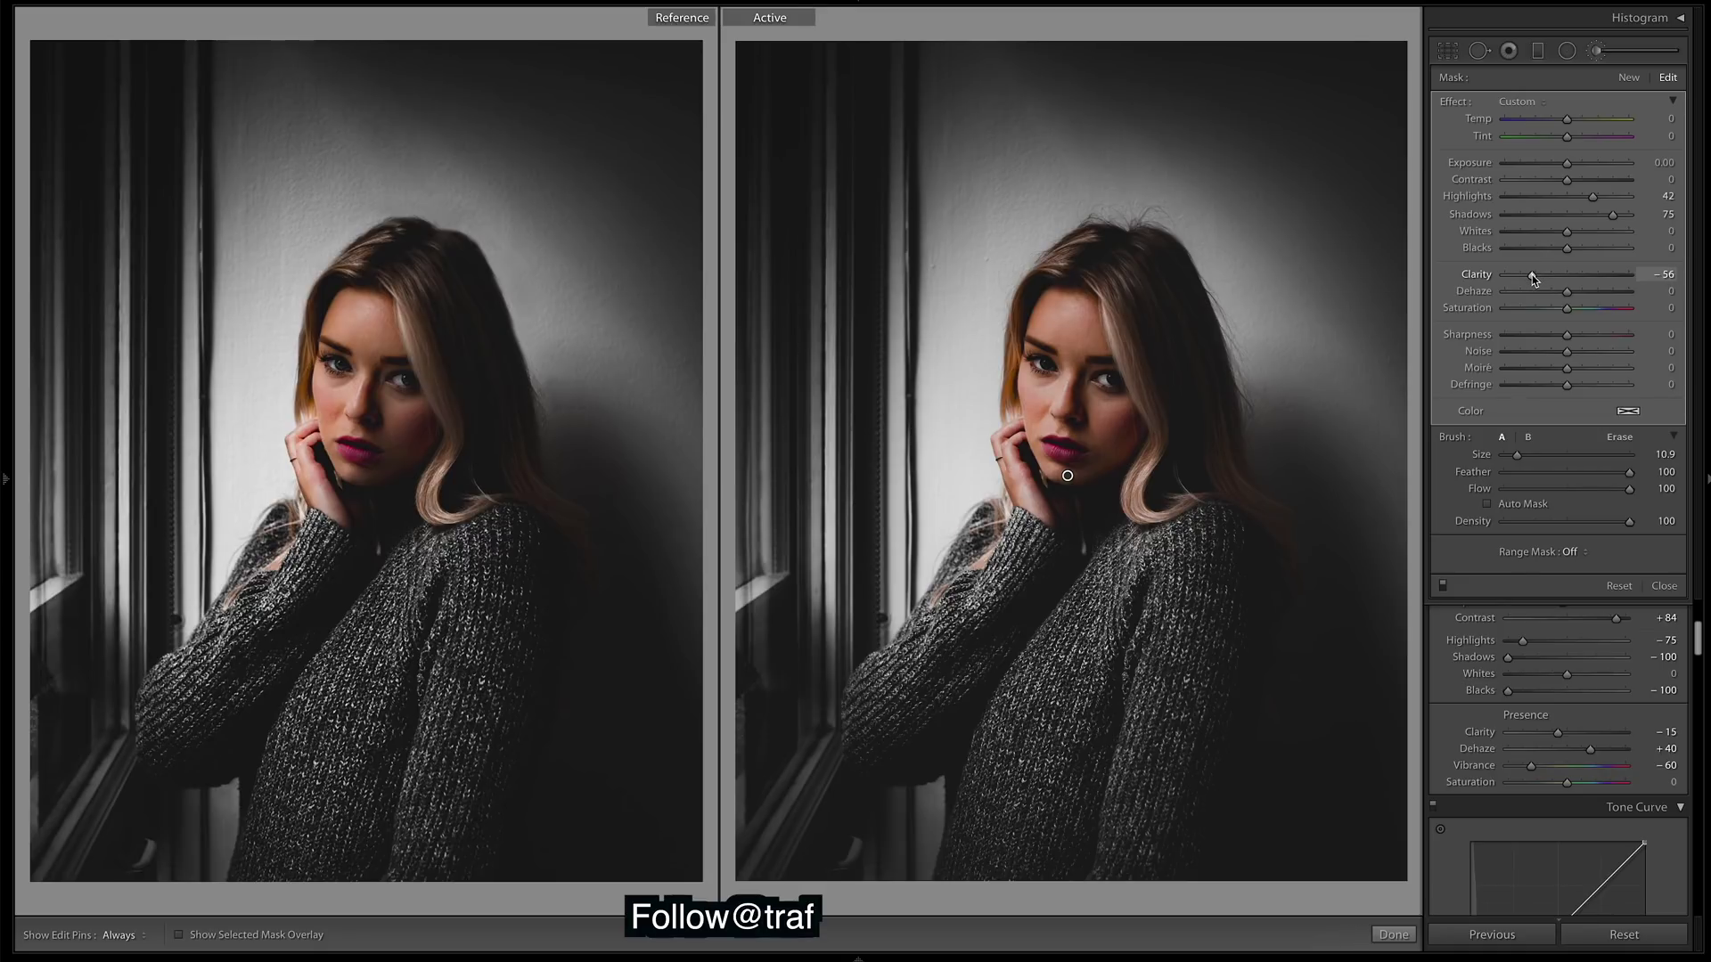
pyautogui.click(1567, 50)
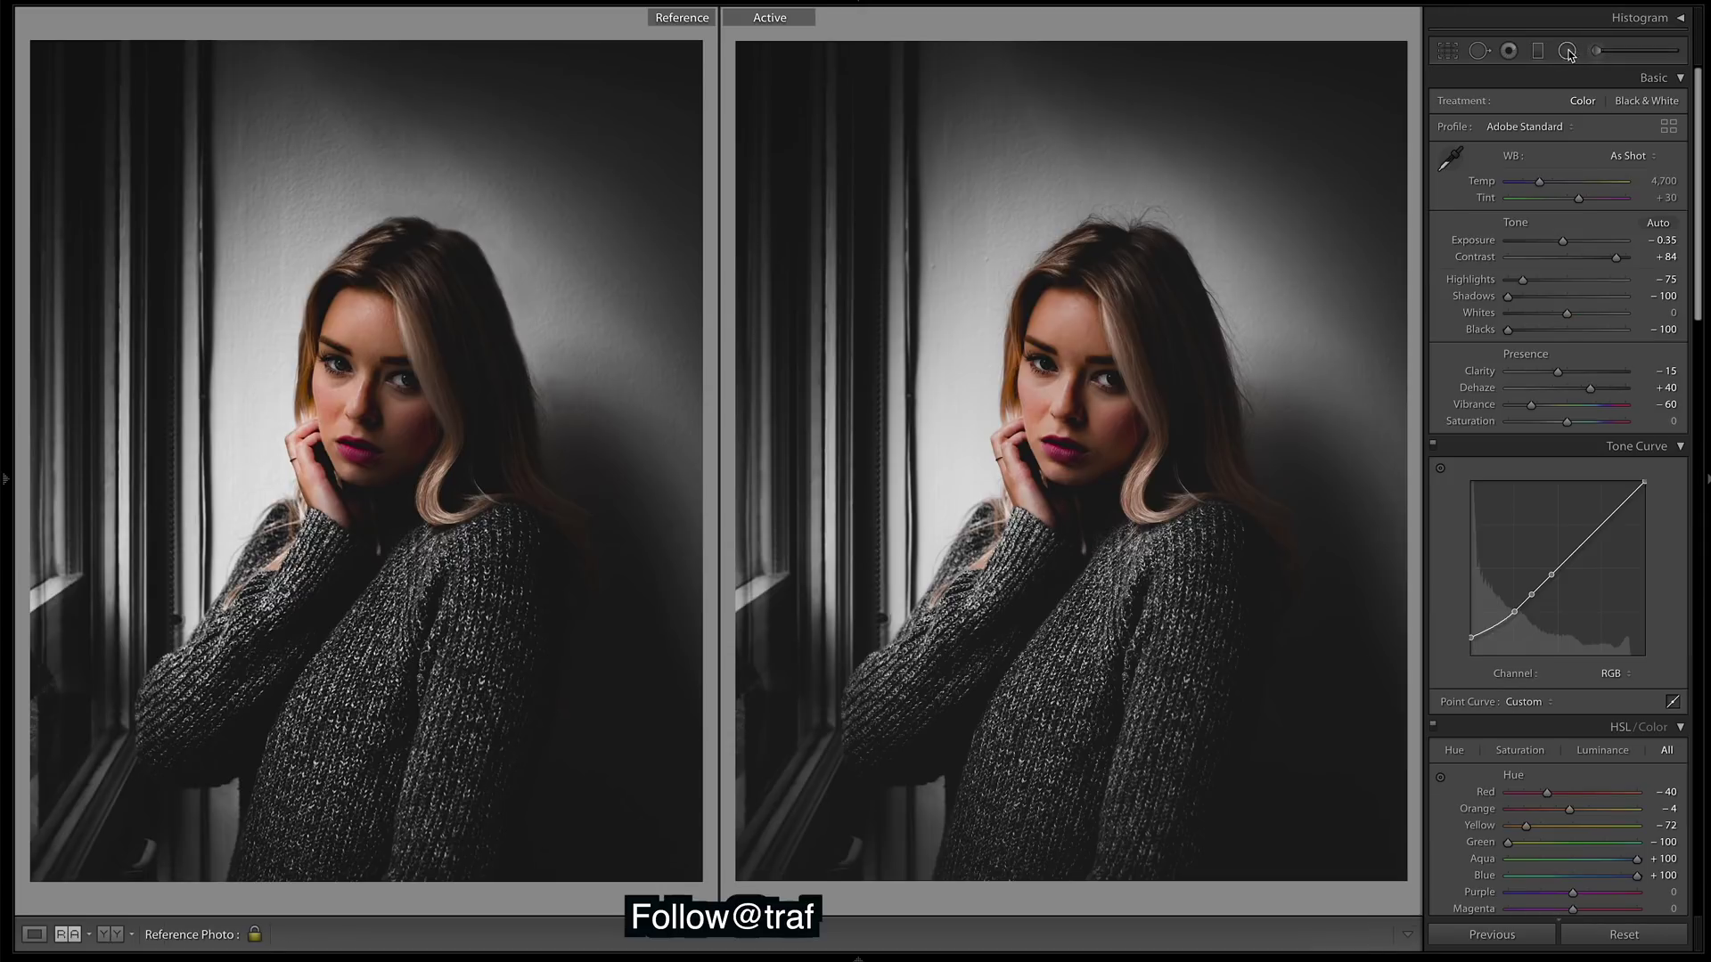
# Step: Zoom into the face, try a spot-removal fix on a cheek blemish, then discard it
pyautogui.click(1479, 51)
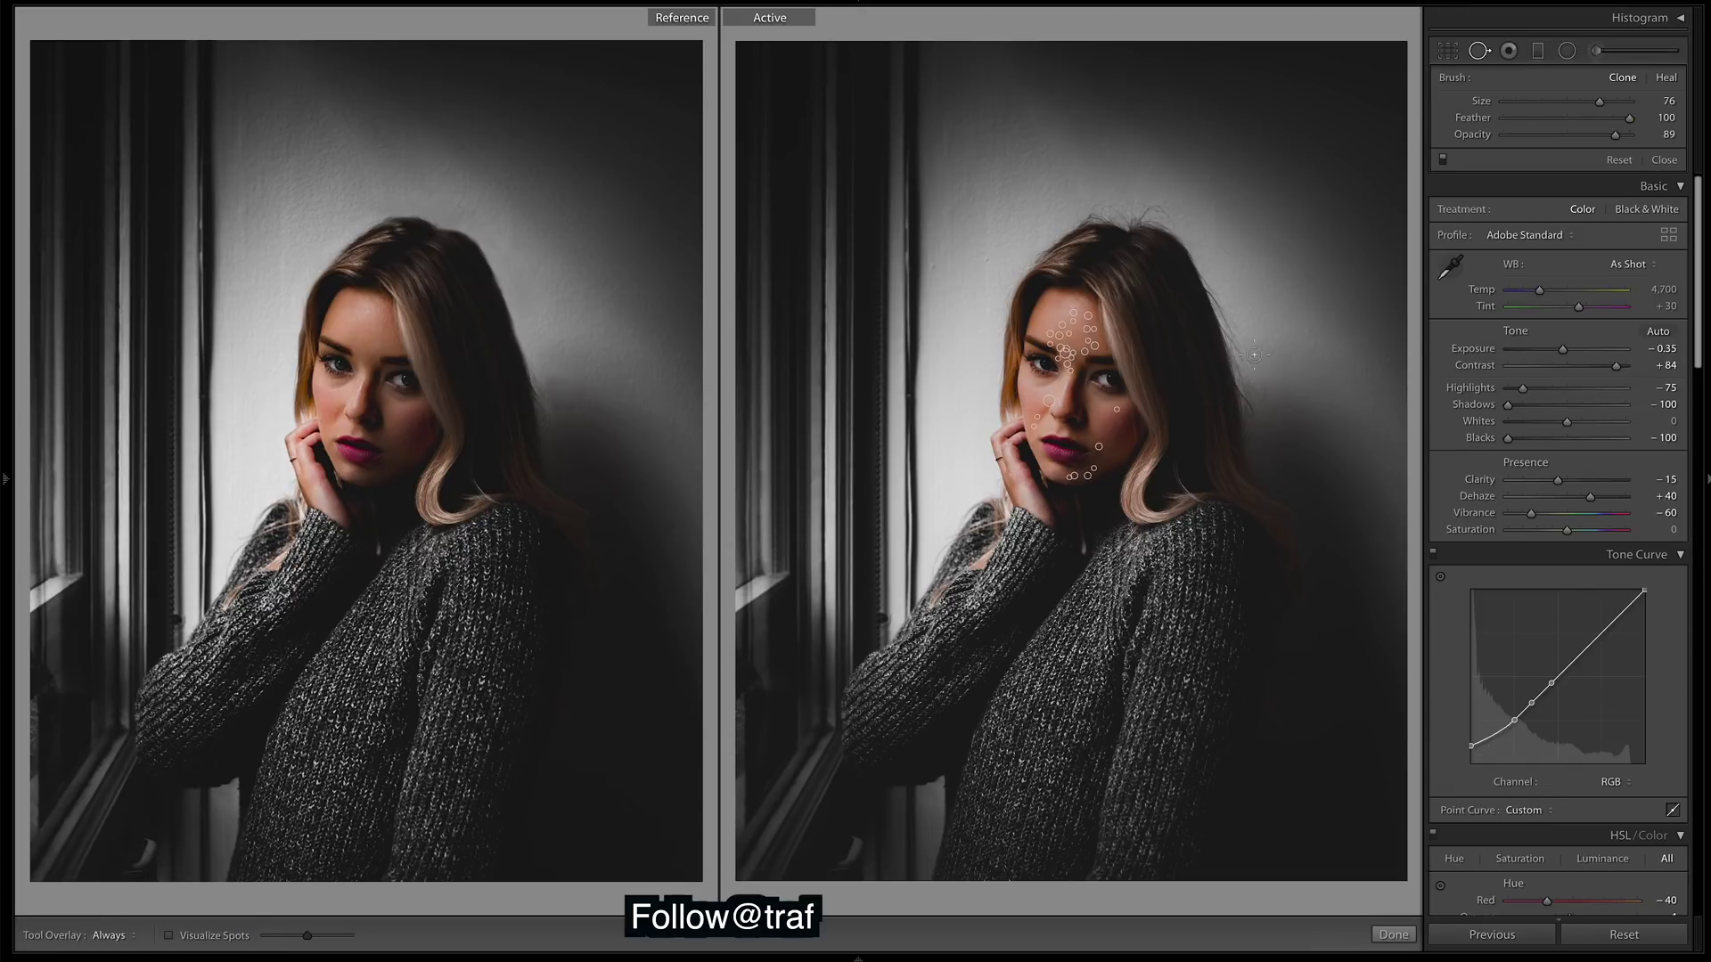
pyautogui.click(1393, 934)
pyautogui.click(1066, 381)
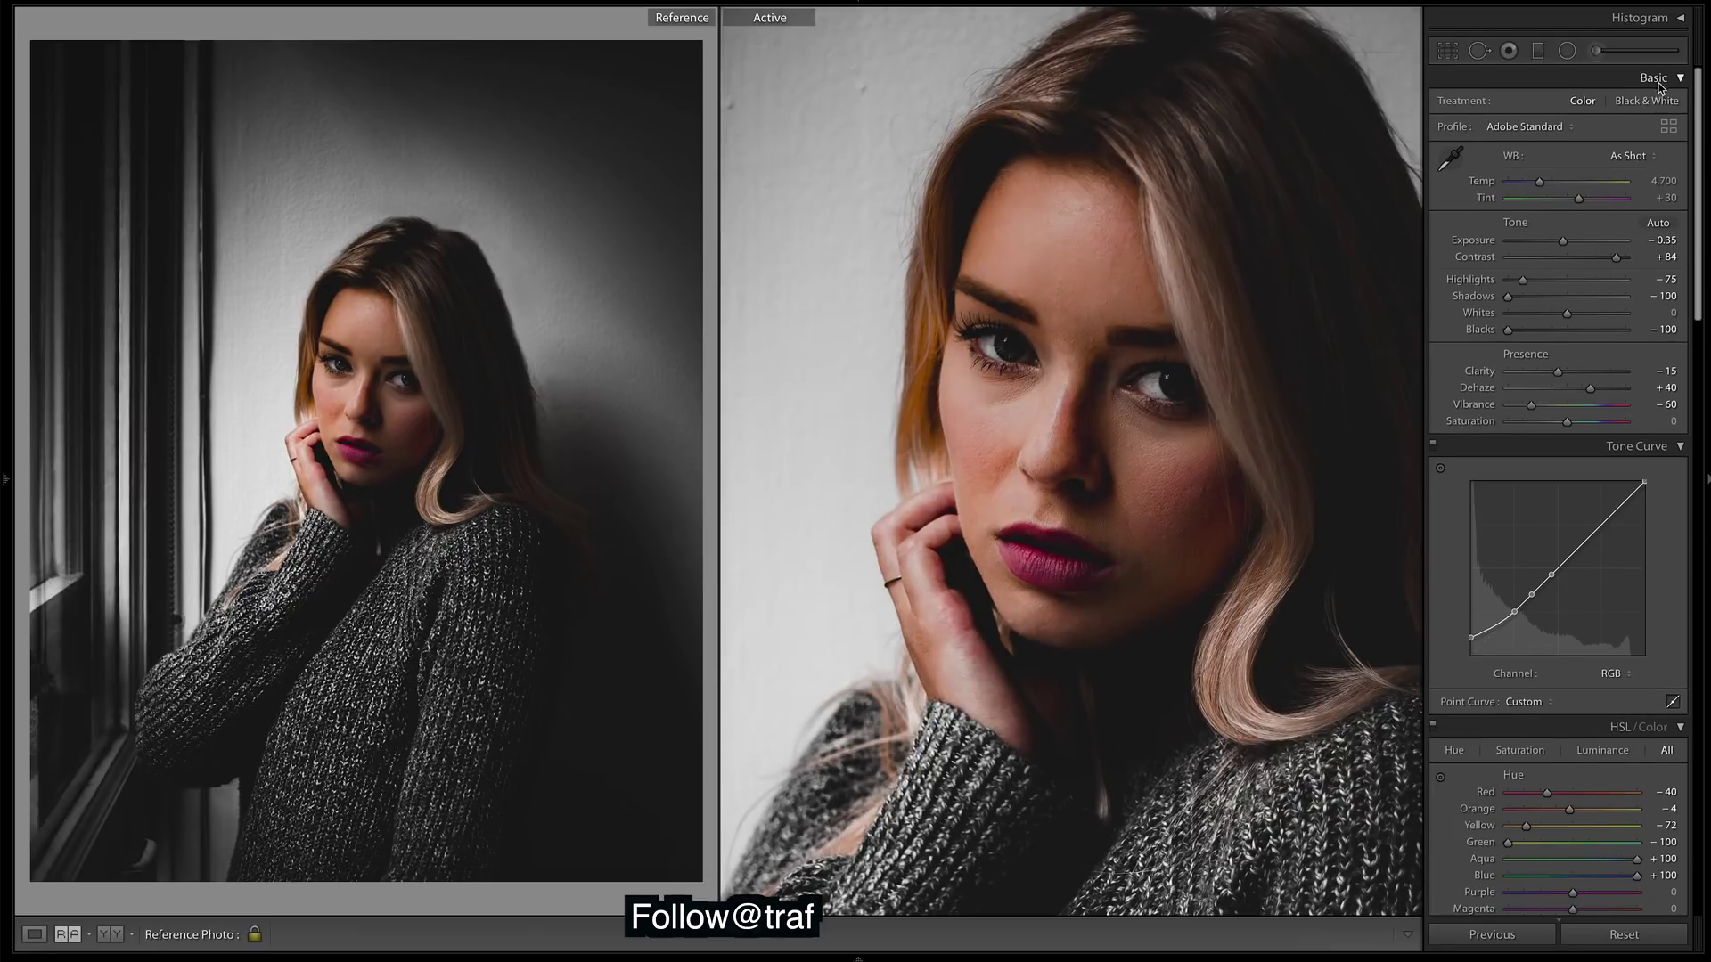
pyautogui.click(1479, 51)
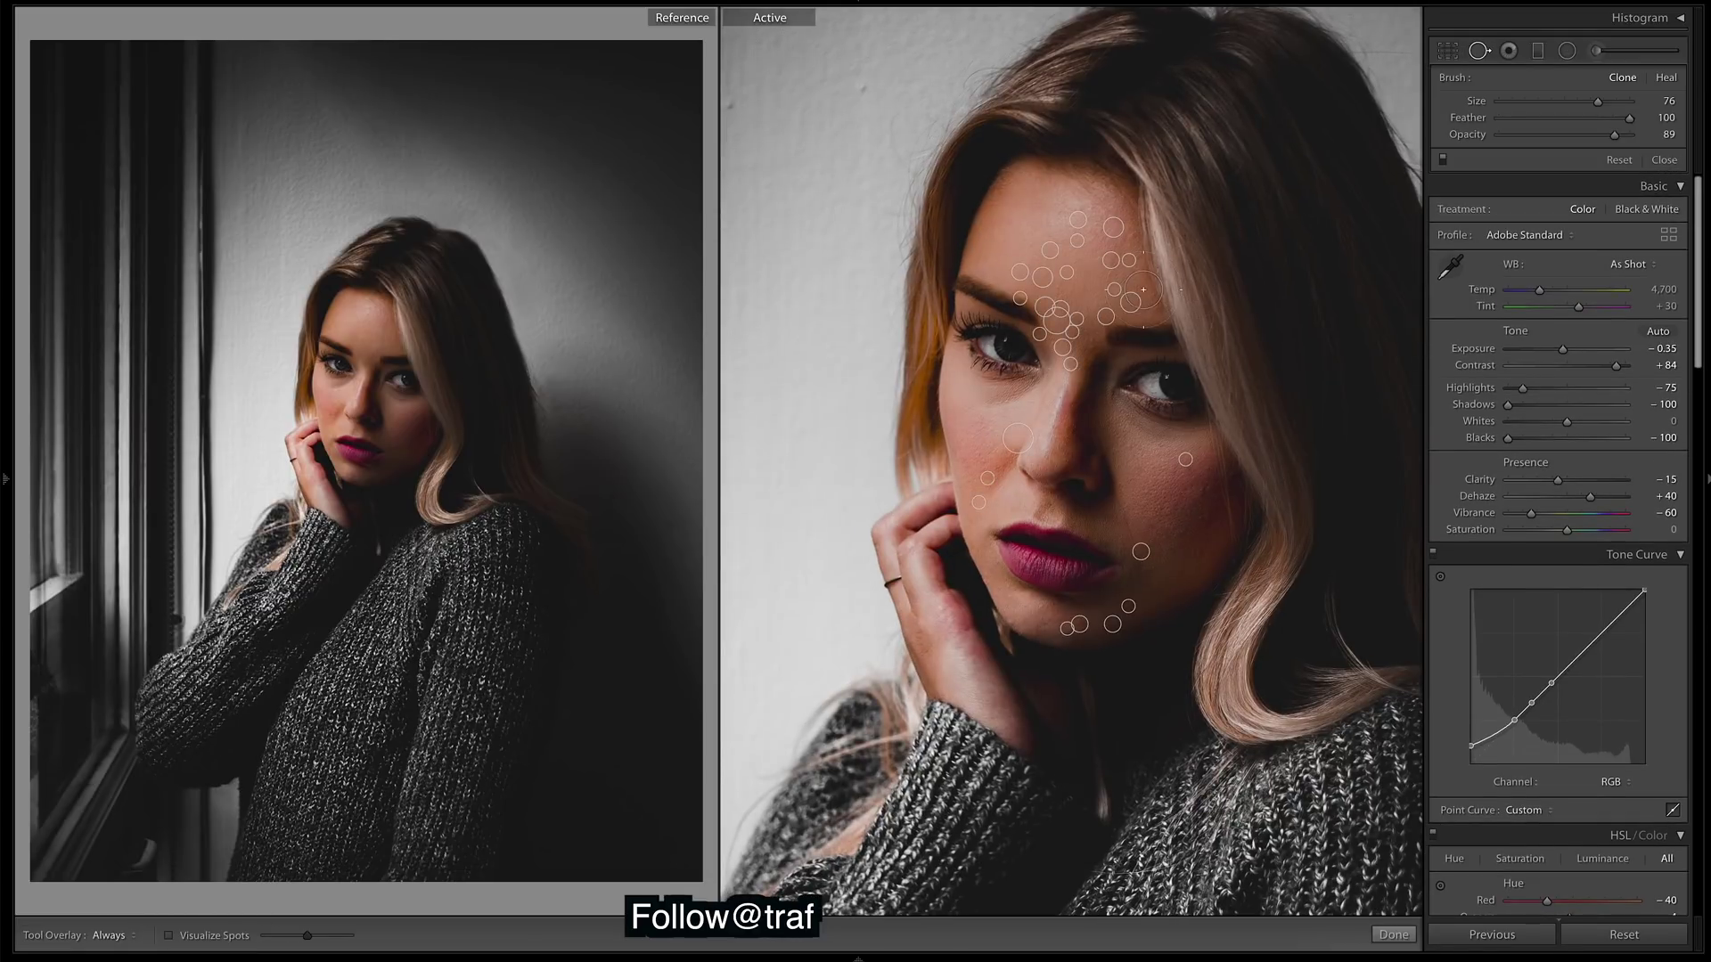
pyautogui.scroll(-2, 1345, 234)
pyautogui.scroll(-8, 1345, 234)
pyautogui.click(1192, 533)
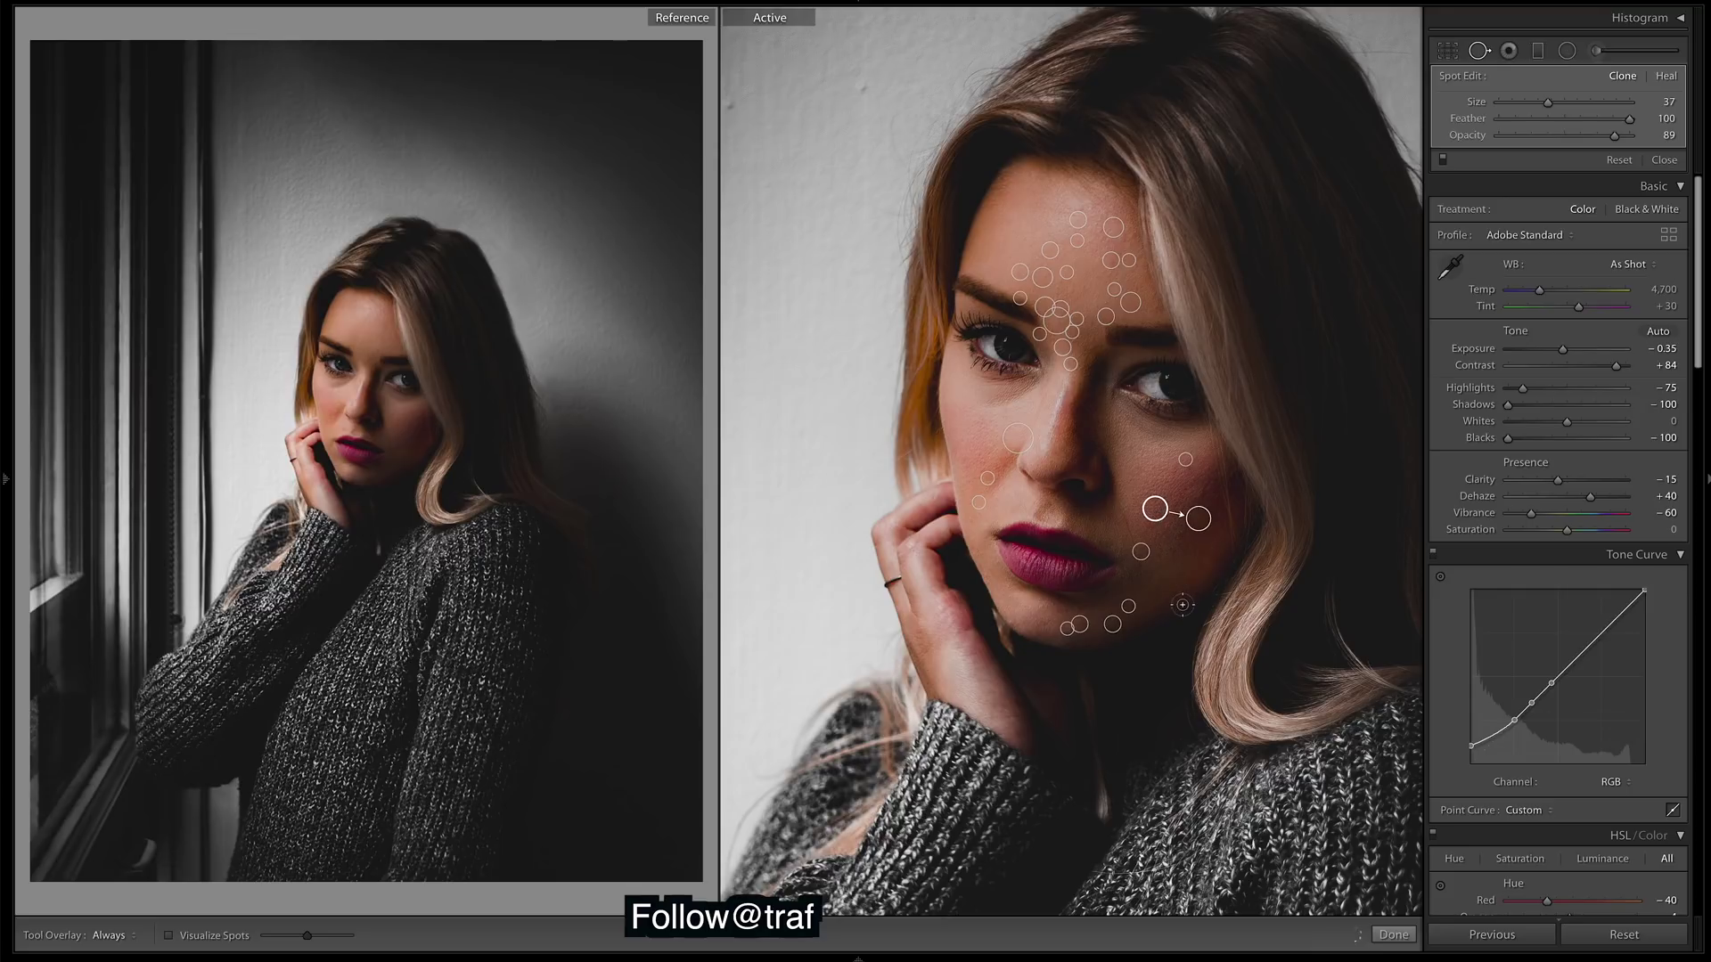
pyautogui.moveTo(1155, 515); pyautogui.dragTo(1164, 493)
pyautogui.press('Delete')
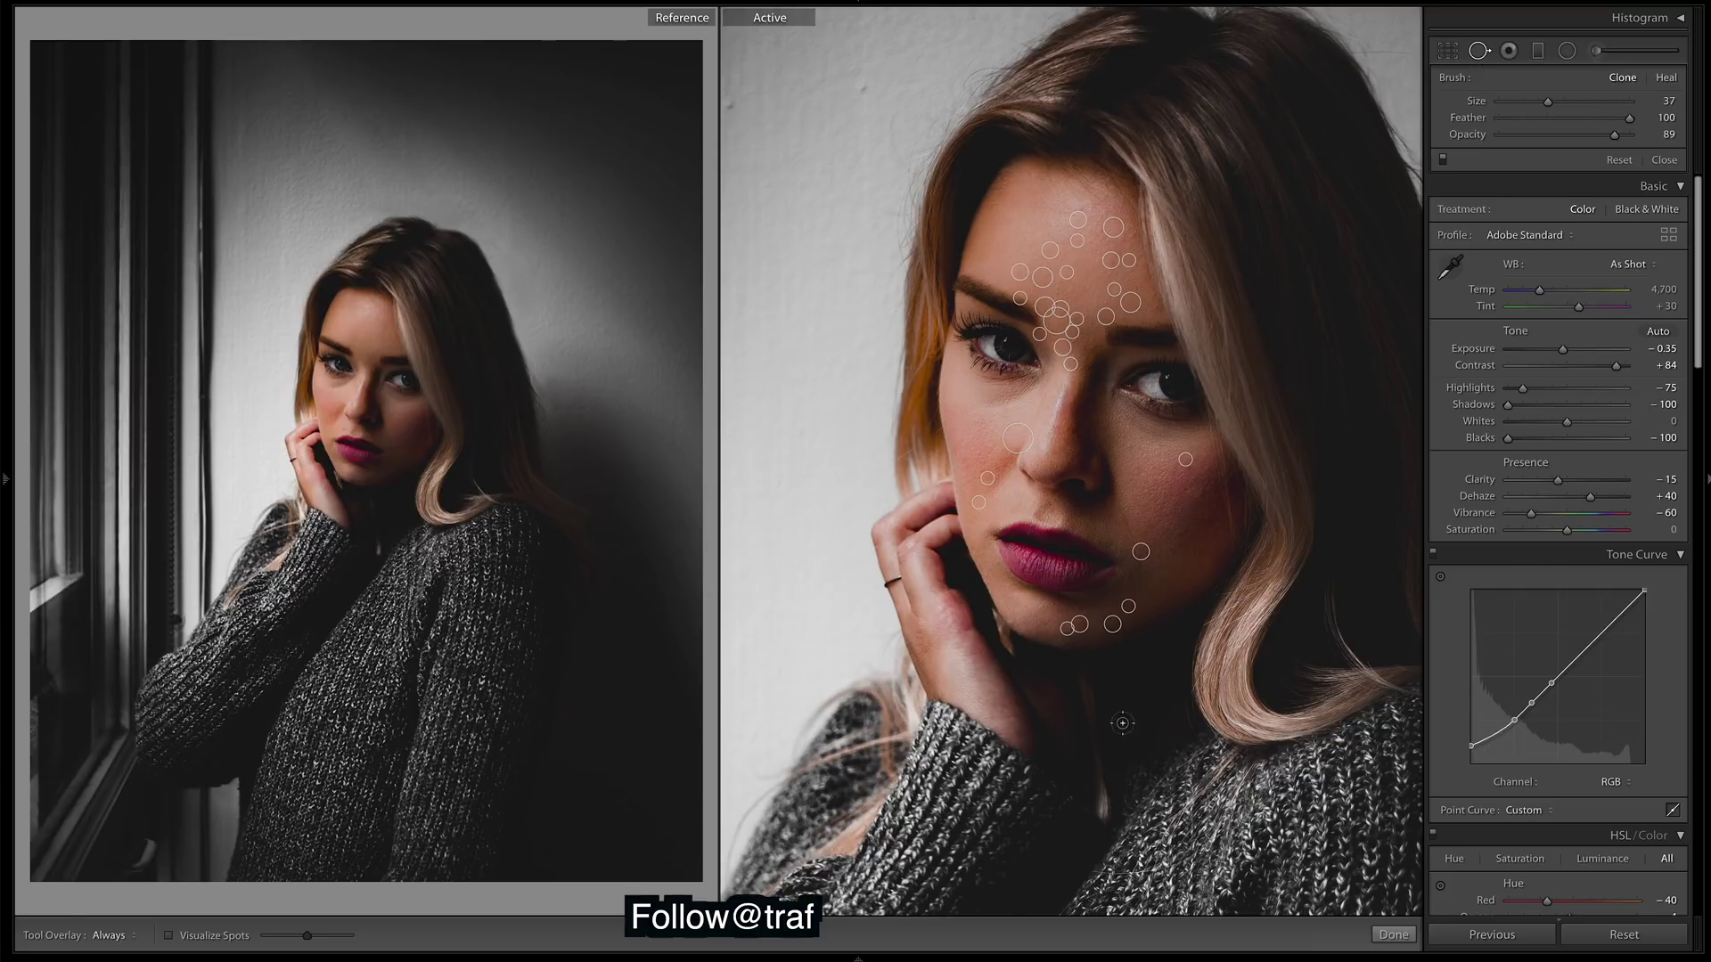
pyautogui.click(1393, 934)
pyautogui.click(1037, 360)
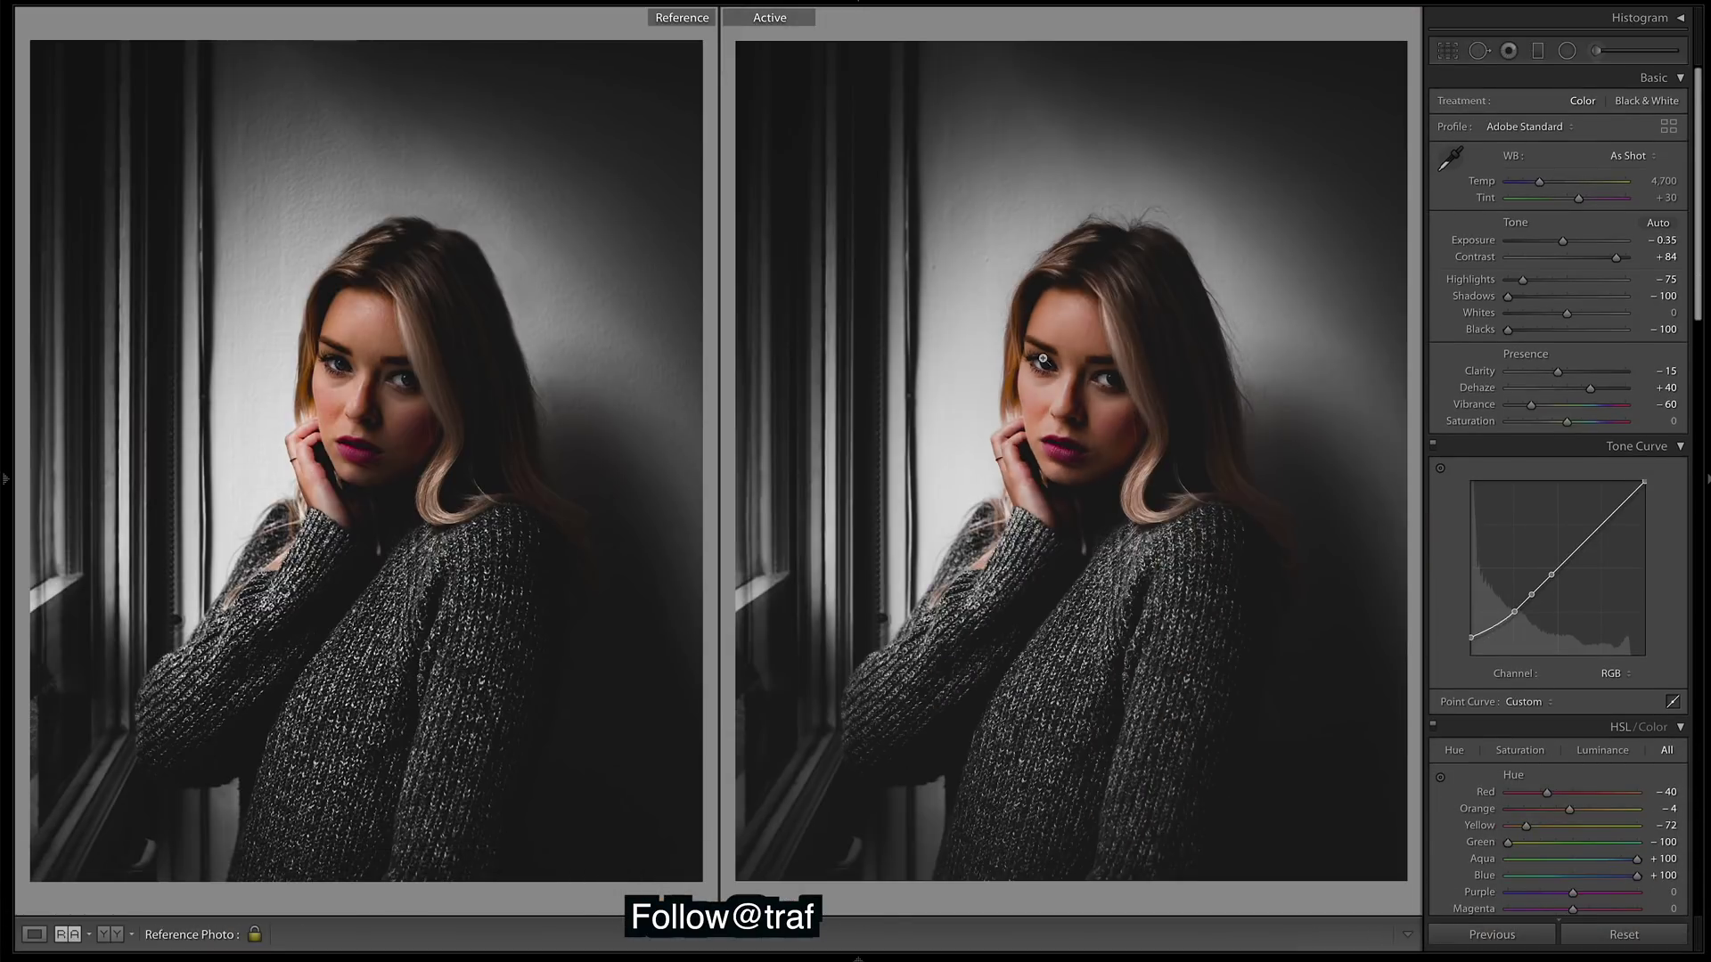
# Step: Heal two marks on the wall to the left of her head with Spot Removal
pyautogui.click(1479, 51)
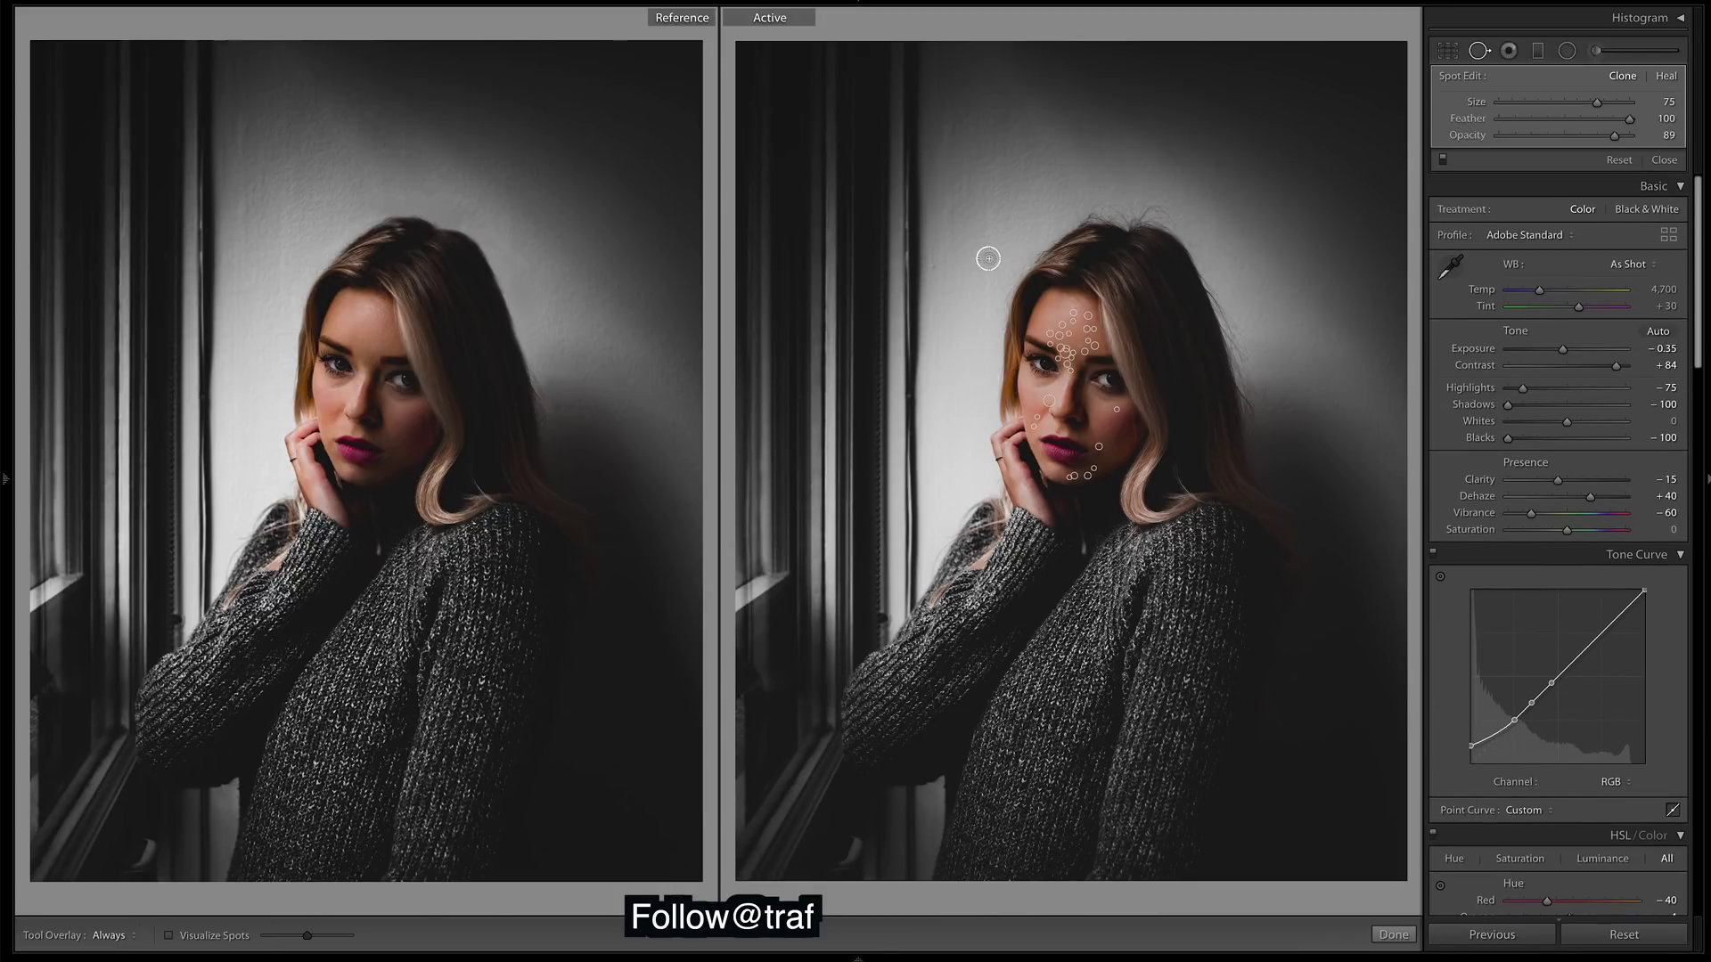
pyautogui.click(986, 259)
pyautogui.click(929, 269)
pyautogui.click(1393, 935)
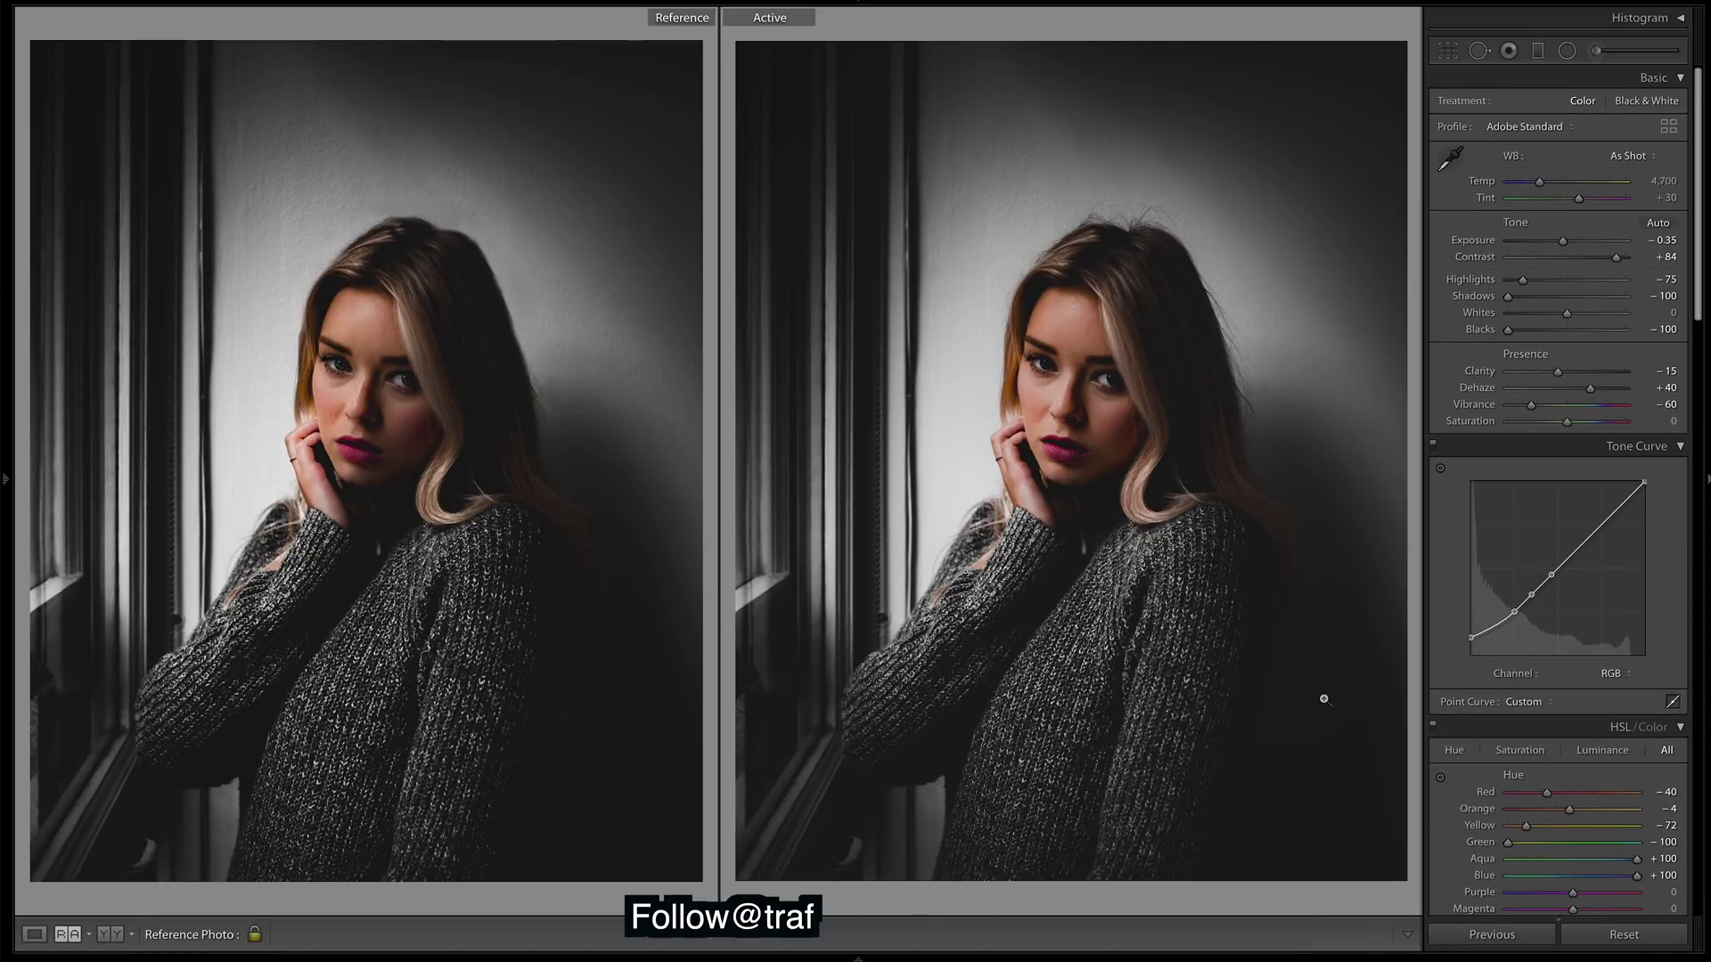
pyautogui.click(1597, 50)
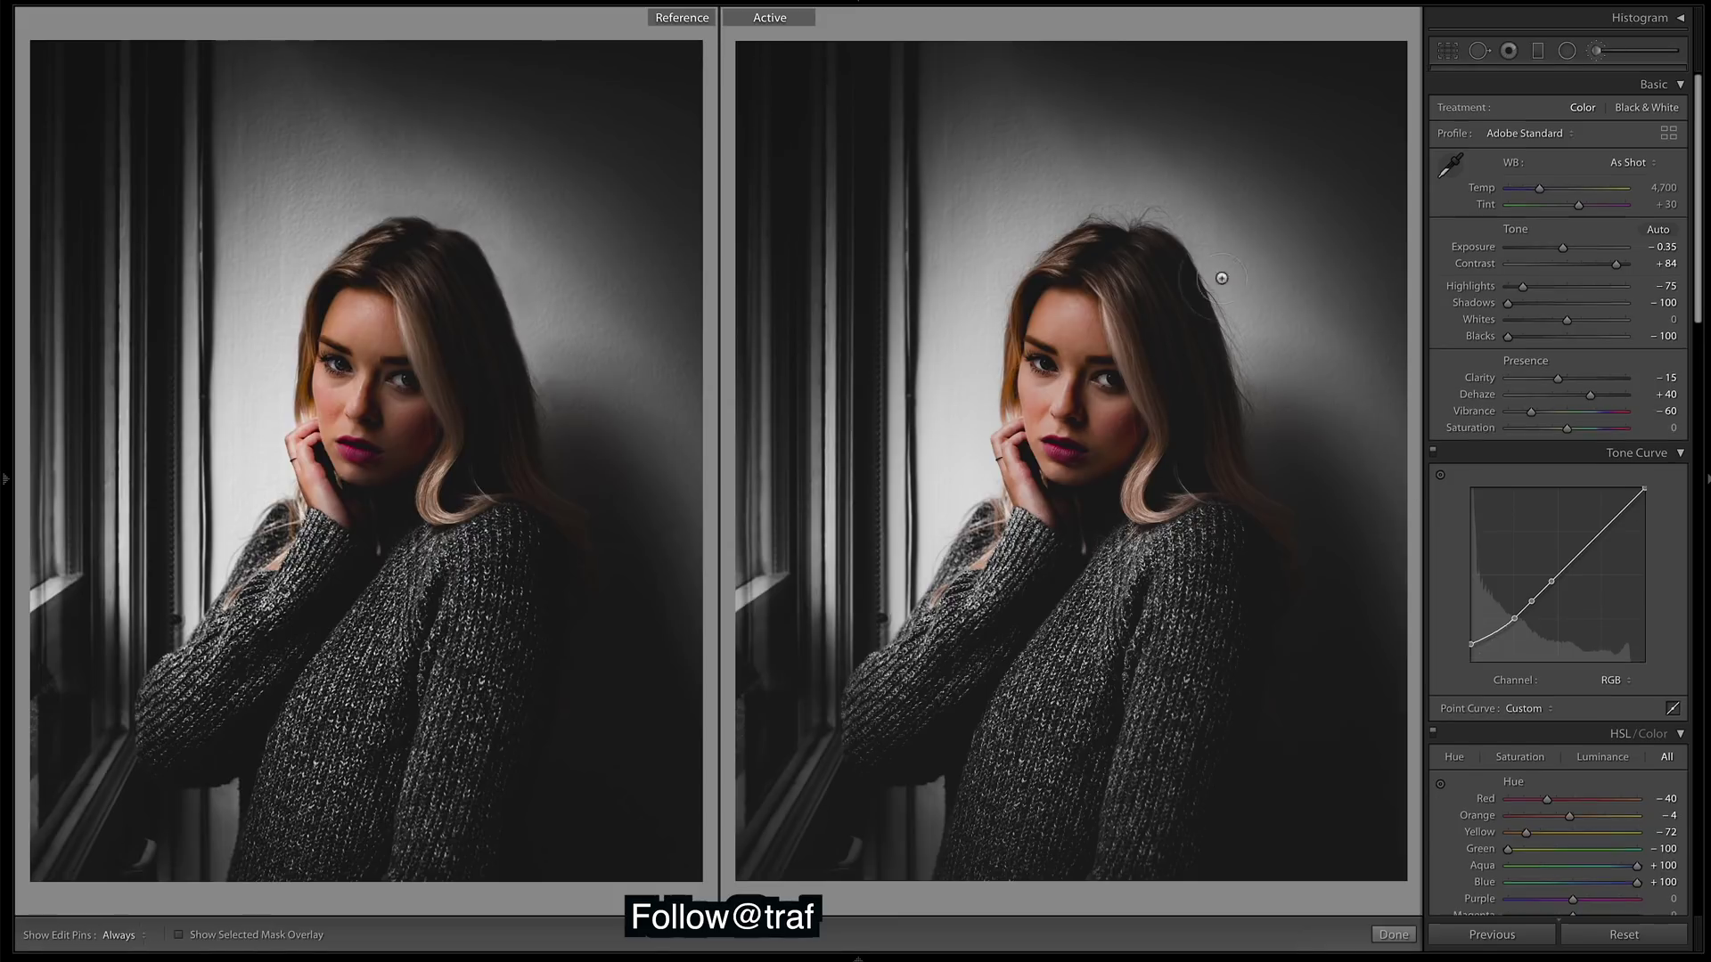
# Step: Brush over the eyes with Exposure +0.21, Clarity +10 and Sharpness 24
pyautogui.click(1597, 51)
pyautogui.click(1144, 309)
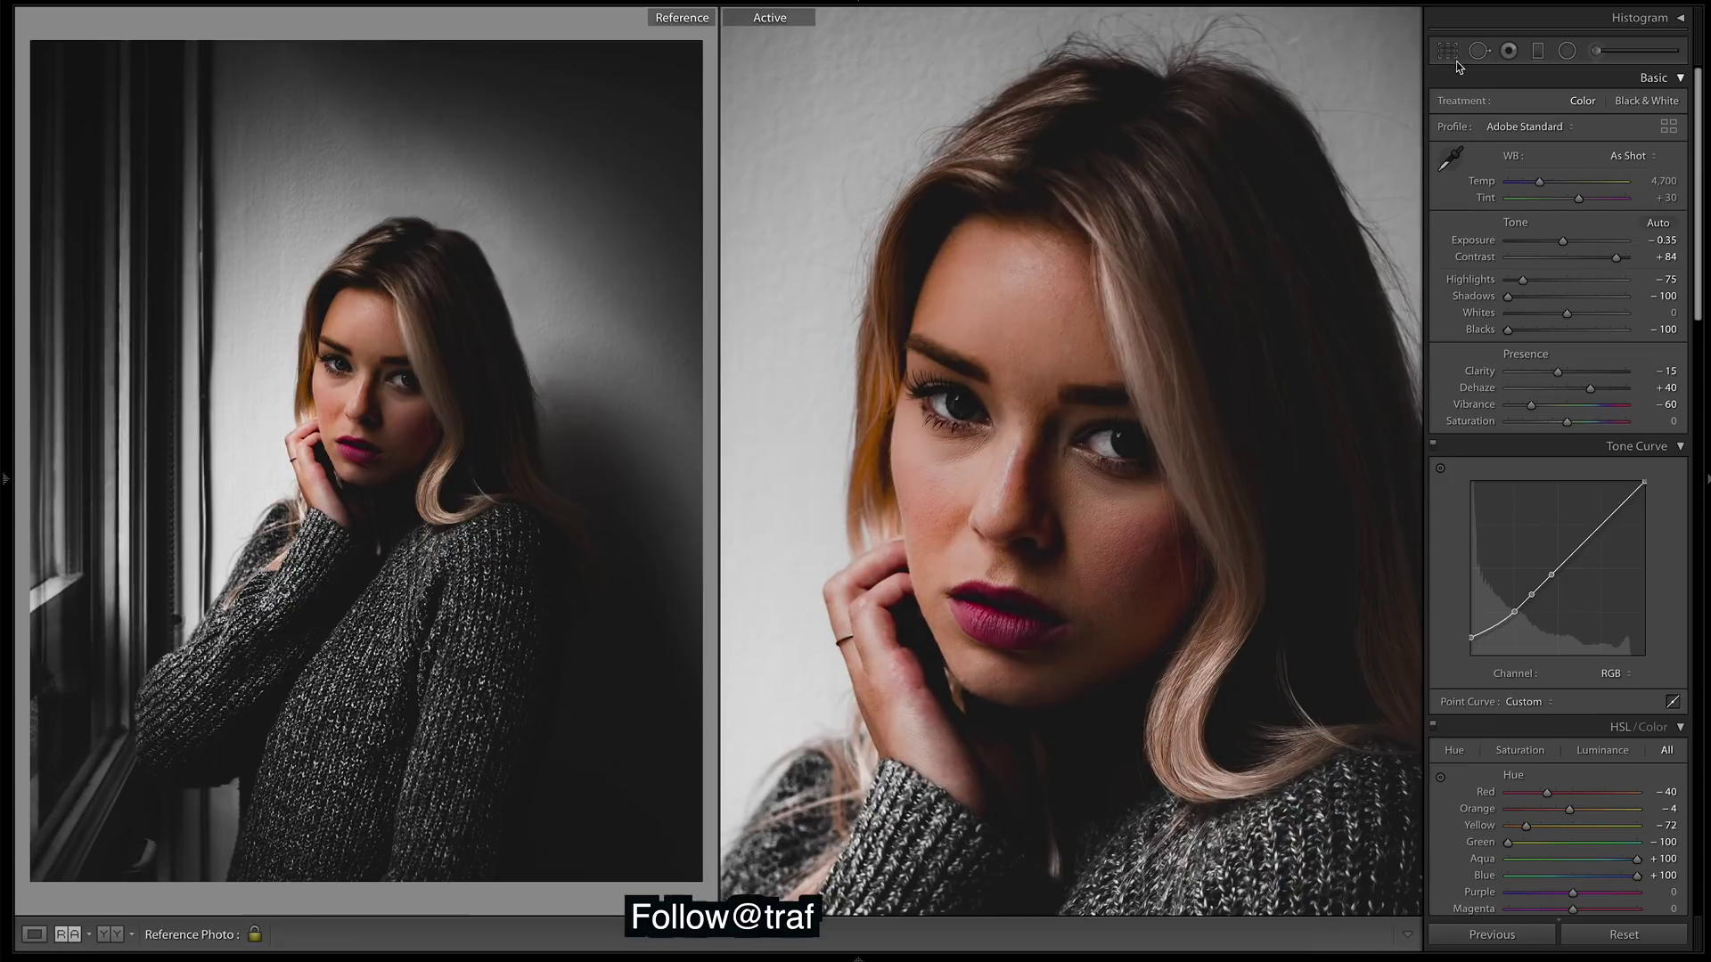
pyautogui.click(1597, 52)
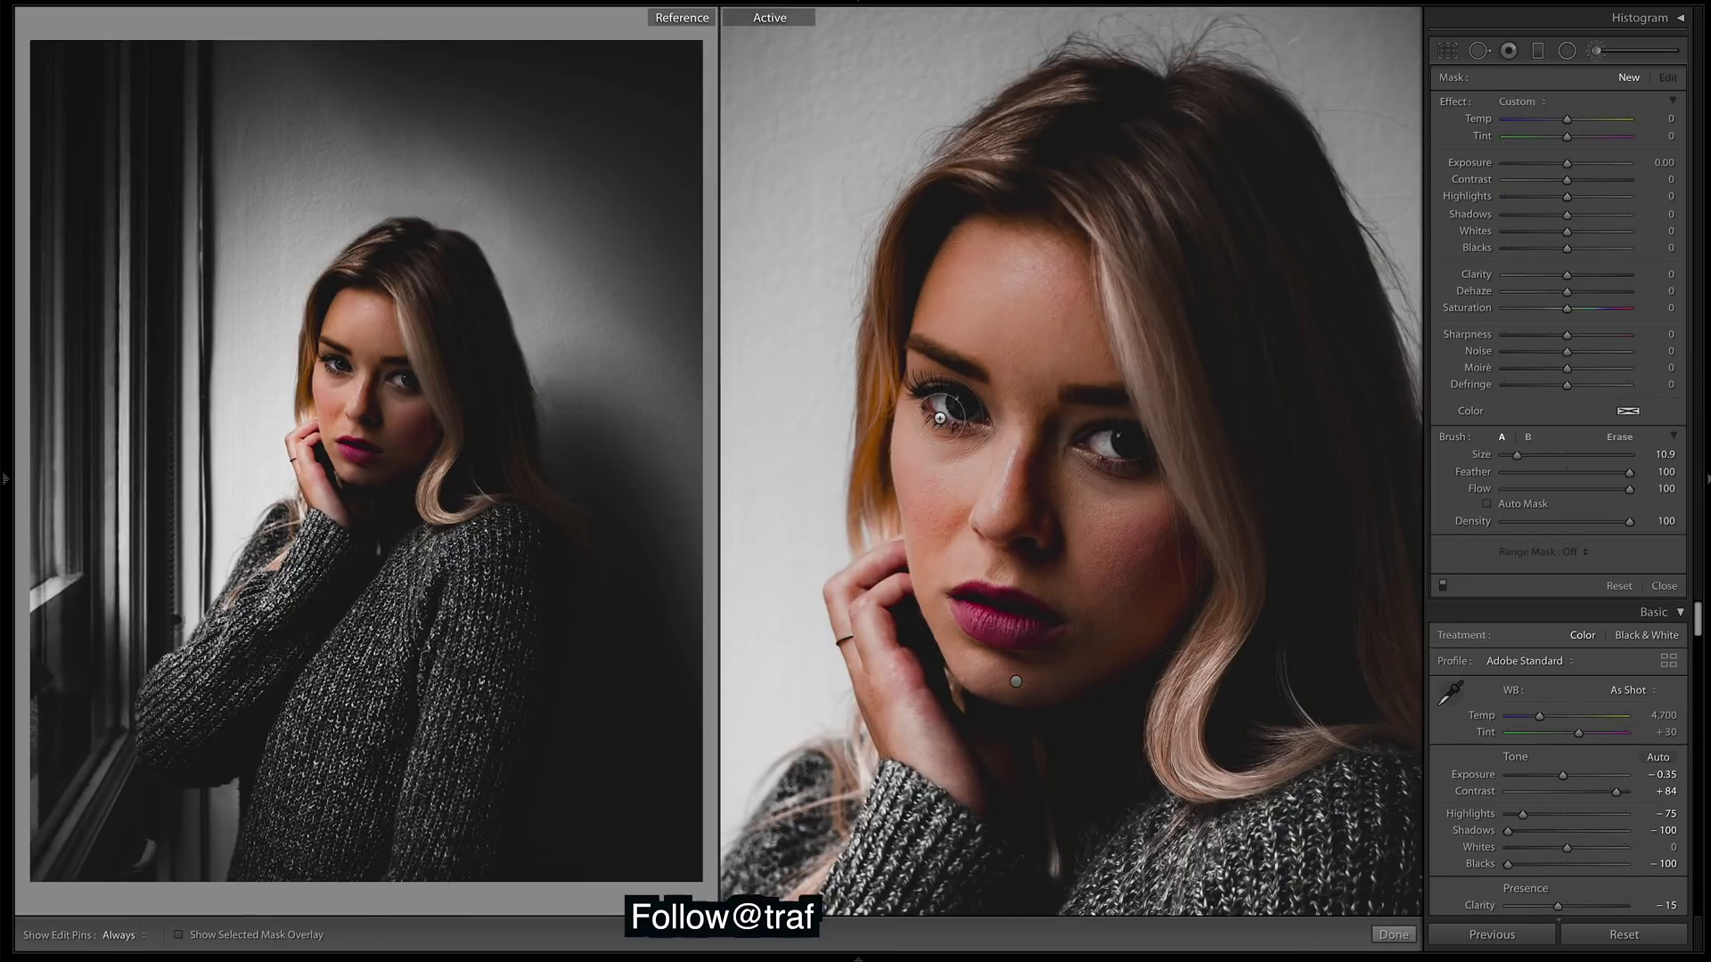
pyautogui.scroll(-4, 940, 416)
pyautogui.scroll(-1, 940, 417)
pyautogui.press('h')
pyautogui.press('h')
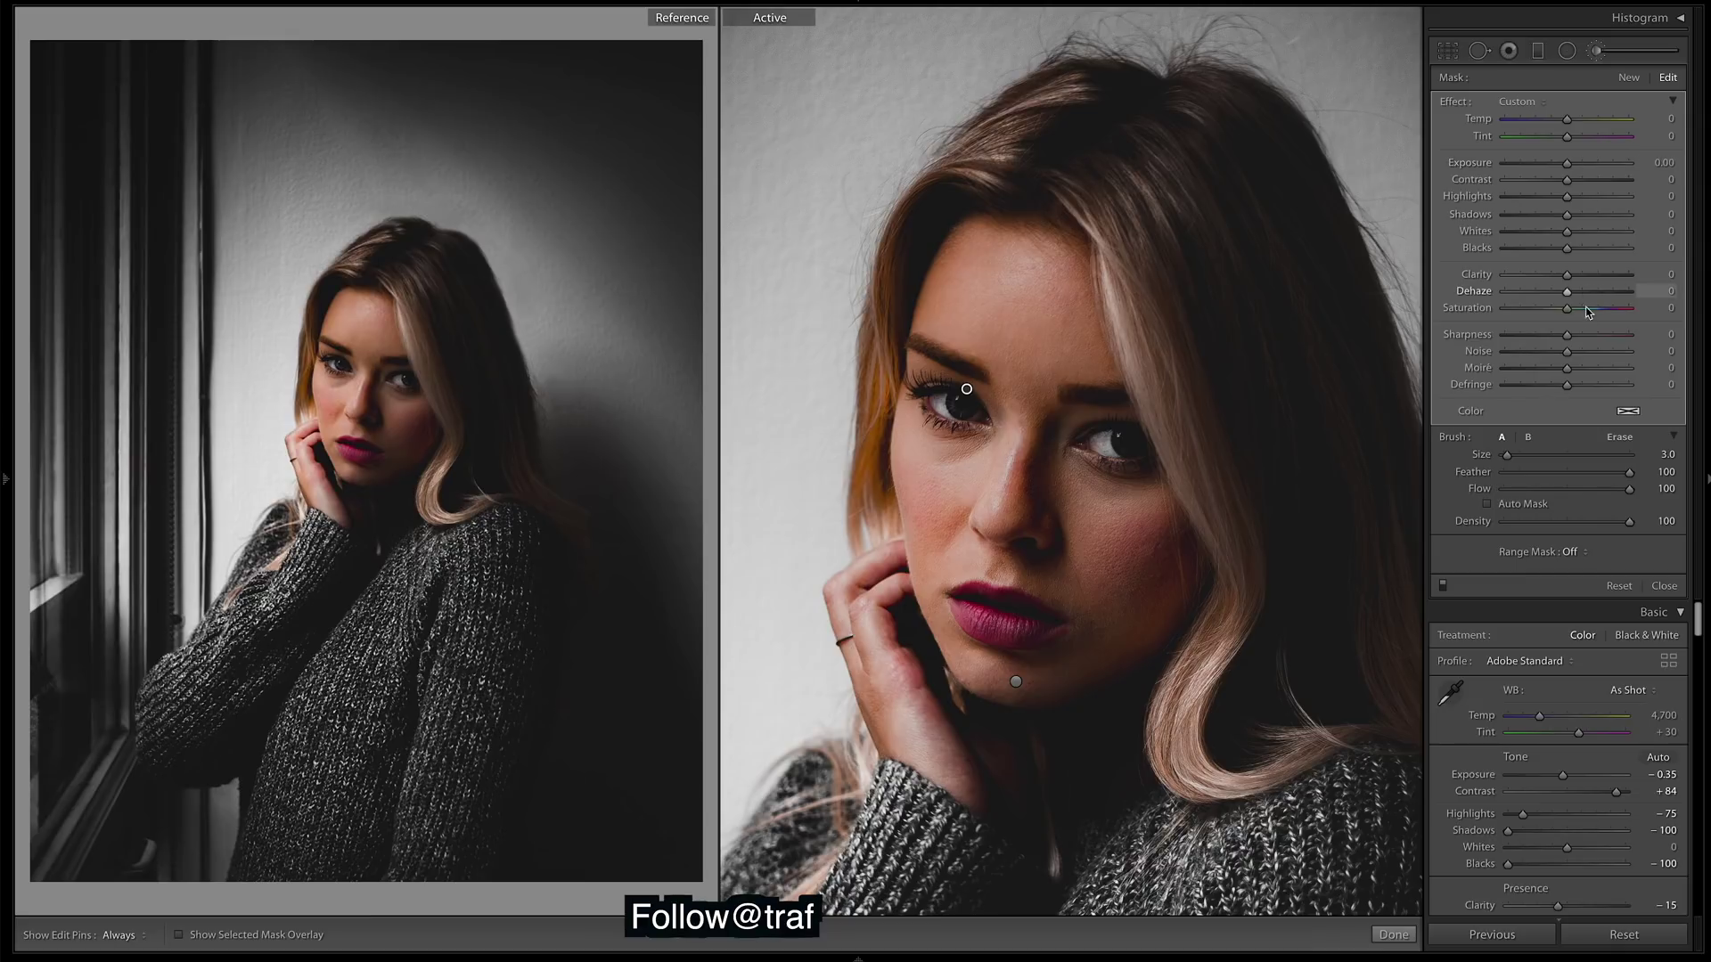
pyautogui.click(1582, 276)
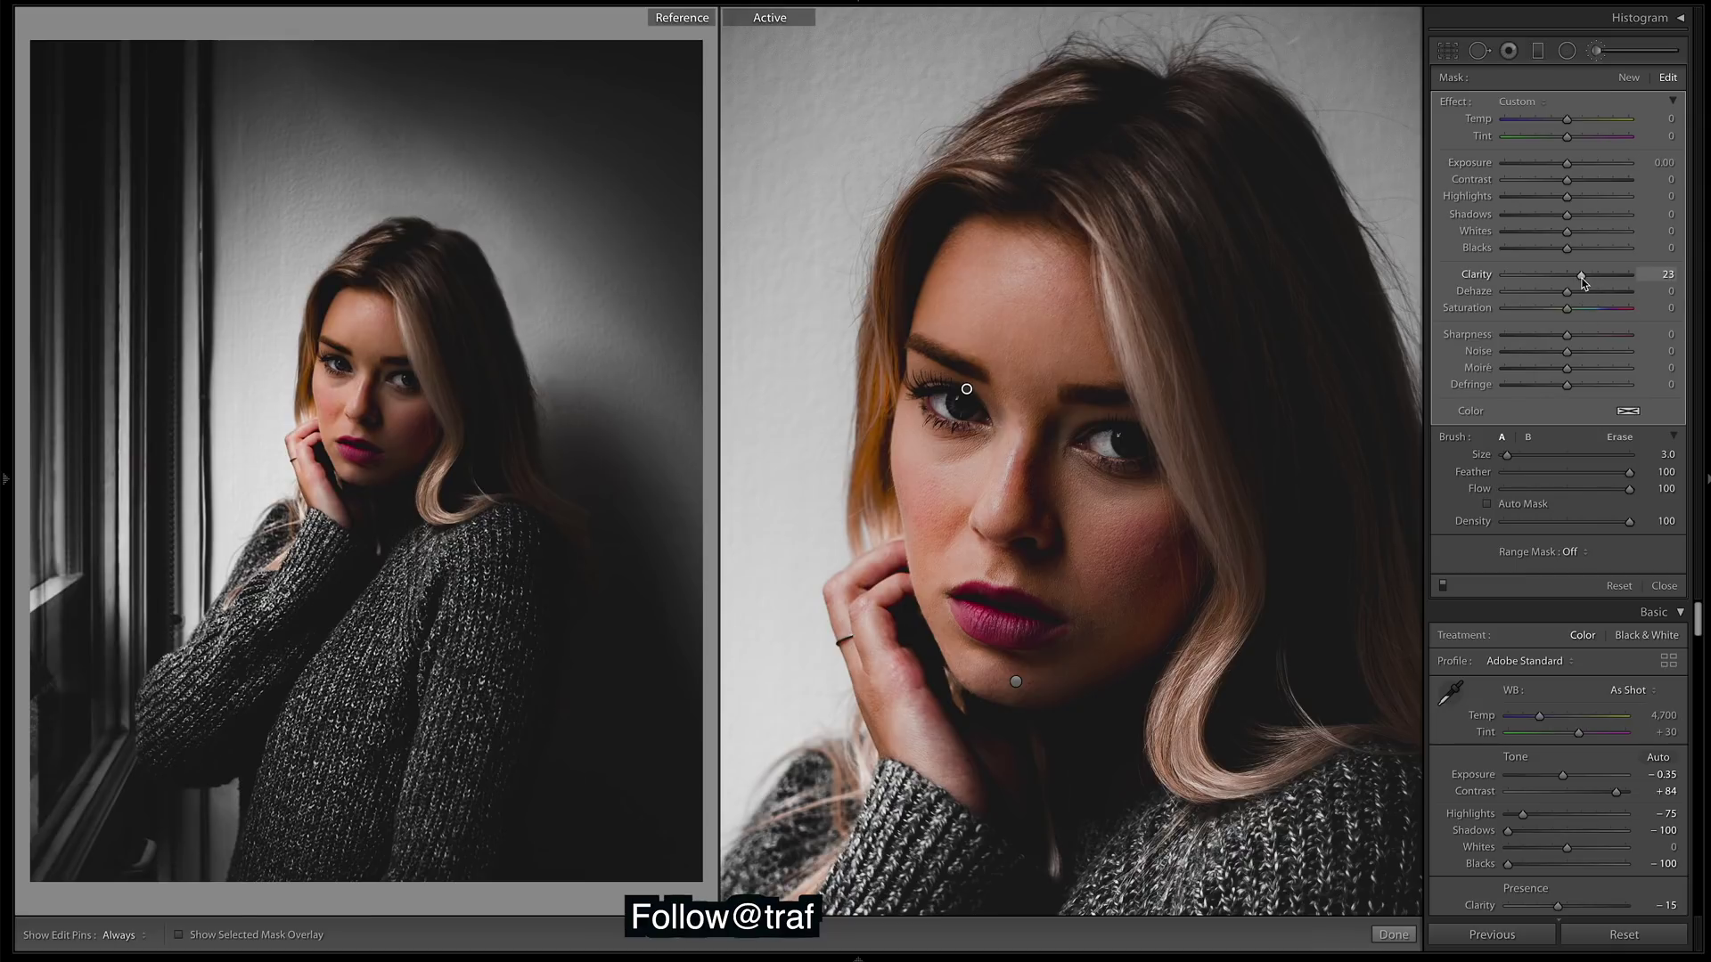
pyautogui.moveTo(1582, 282); pyautogui.dragTo(1583, 339)
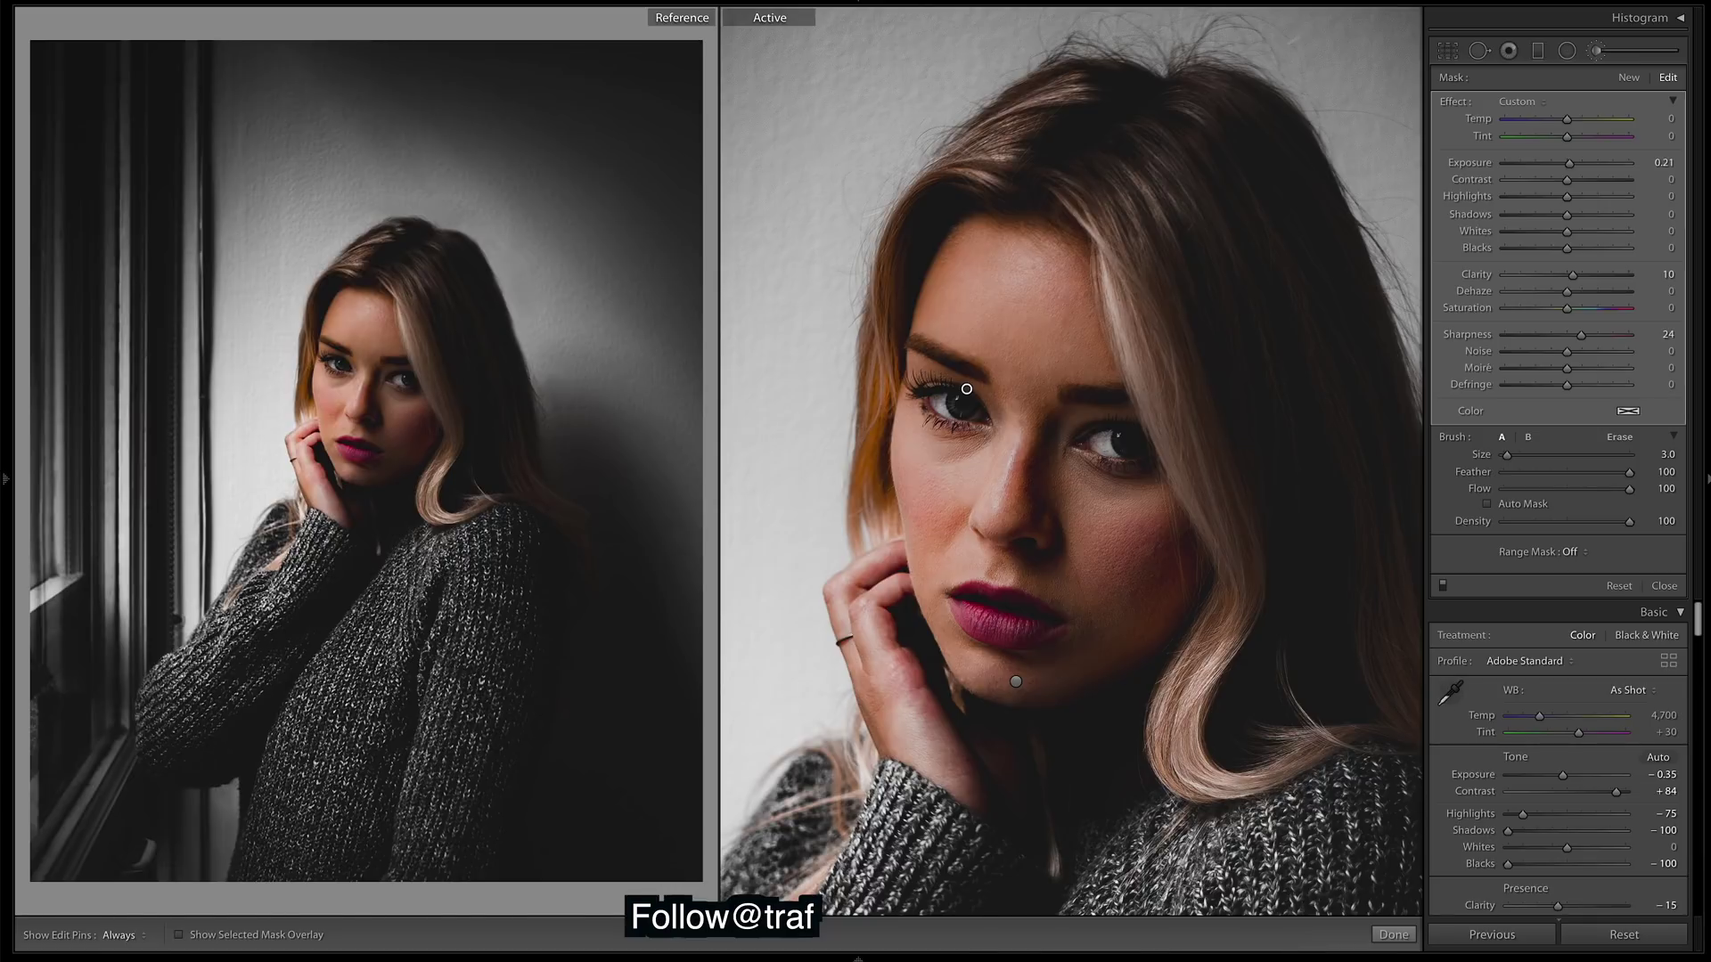
pyautogui.click(1394, 935)
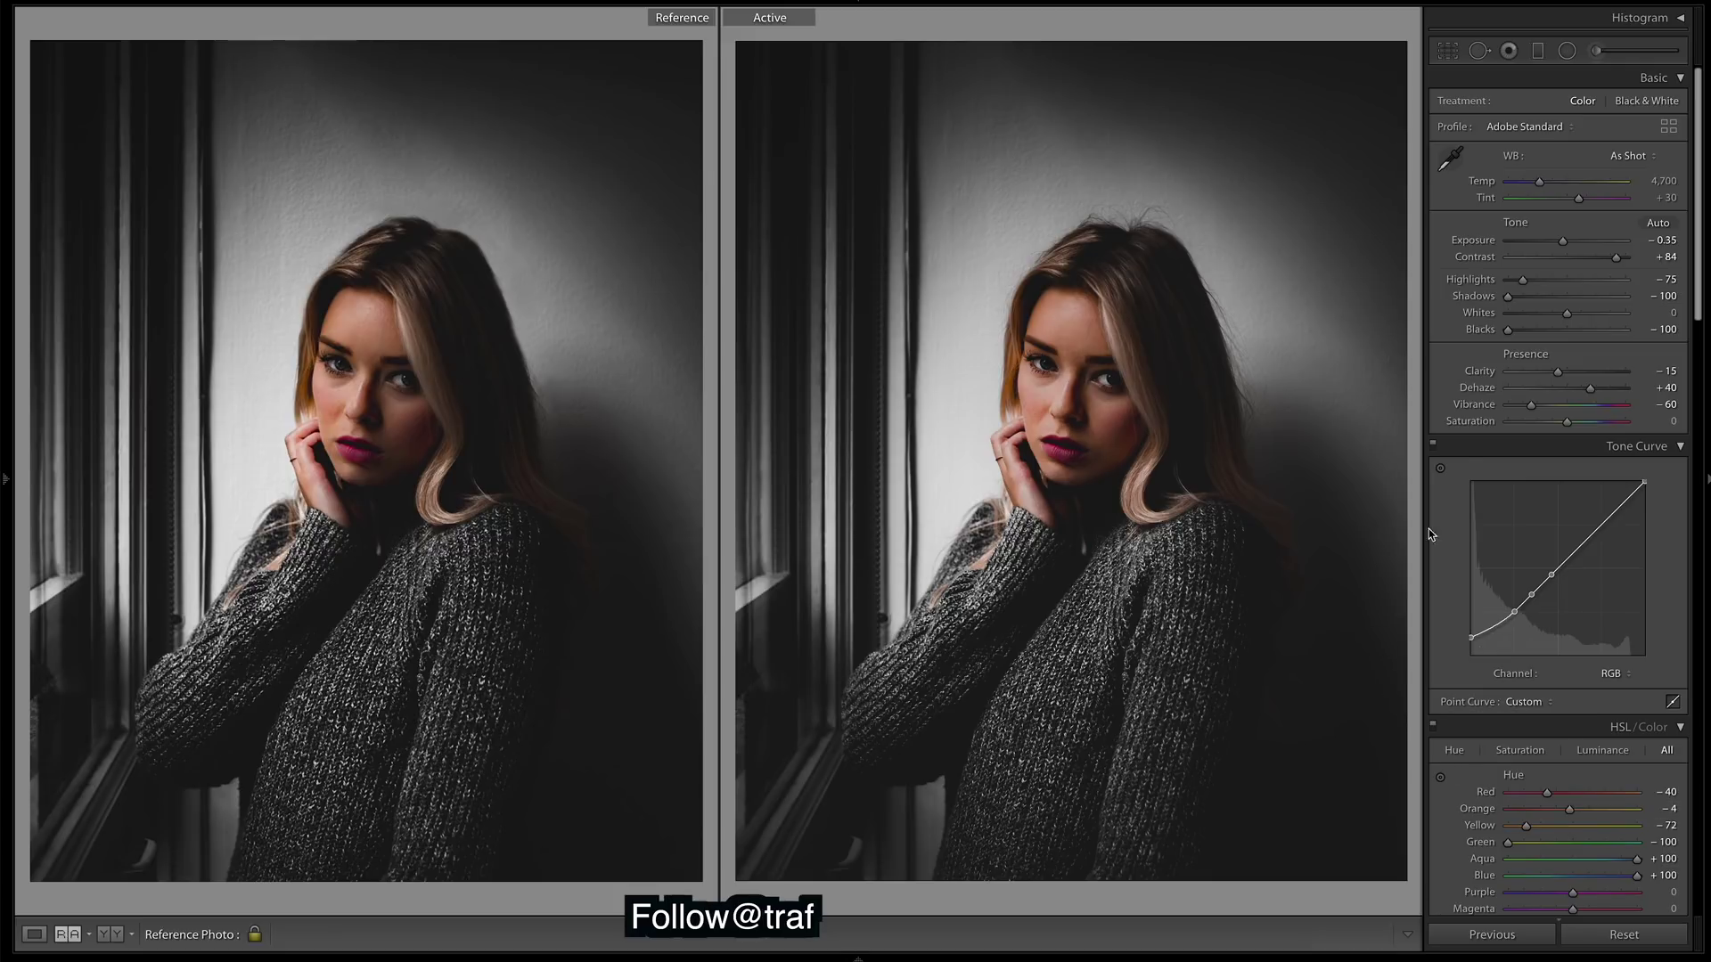
# Step: Add a large new radial filter around the woman
pyautogui.click(1566, 50)
pyautogui.click(1059, 403)
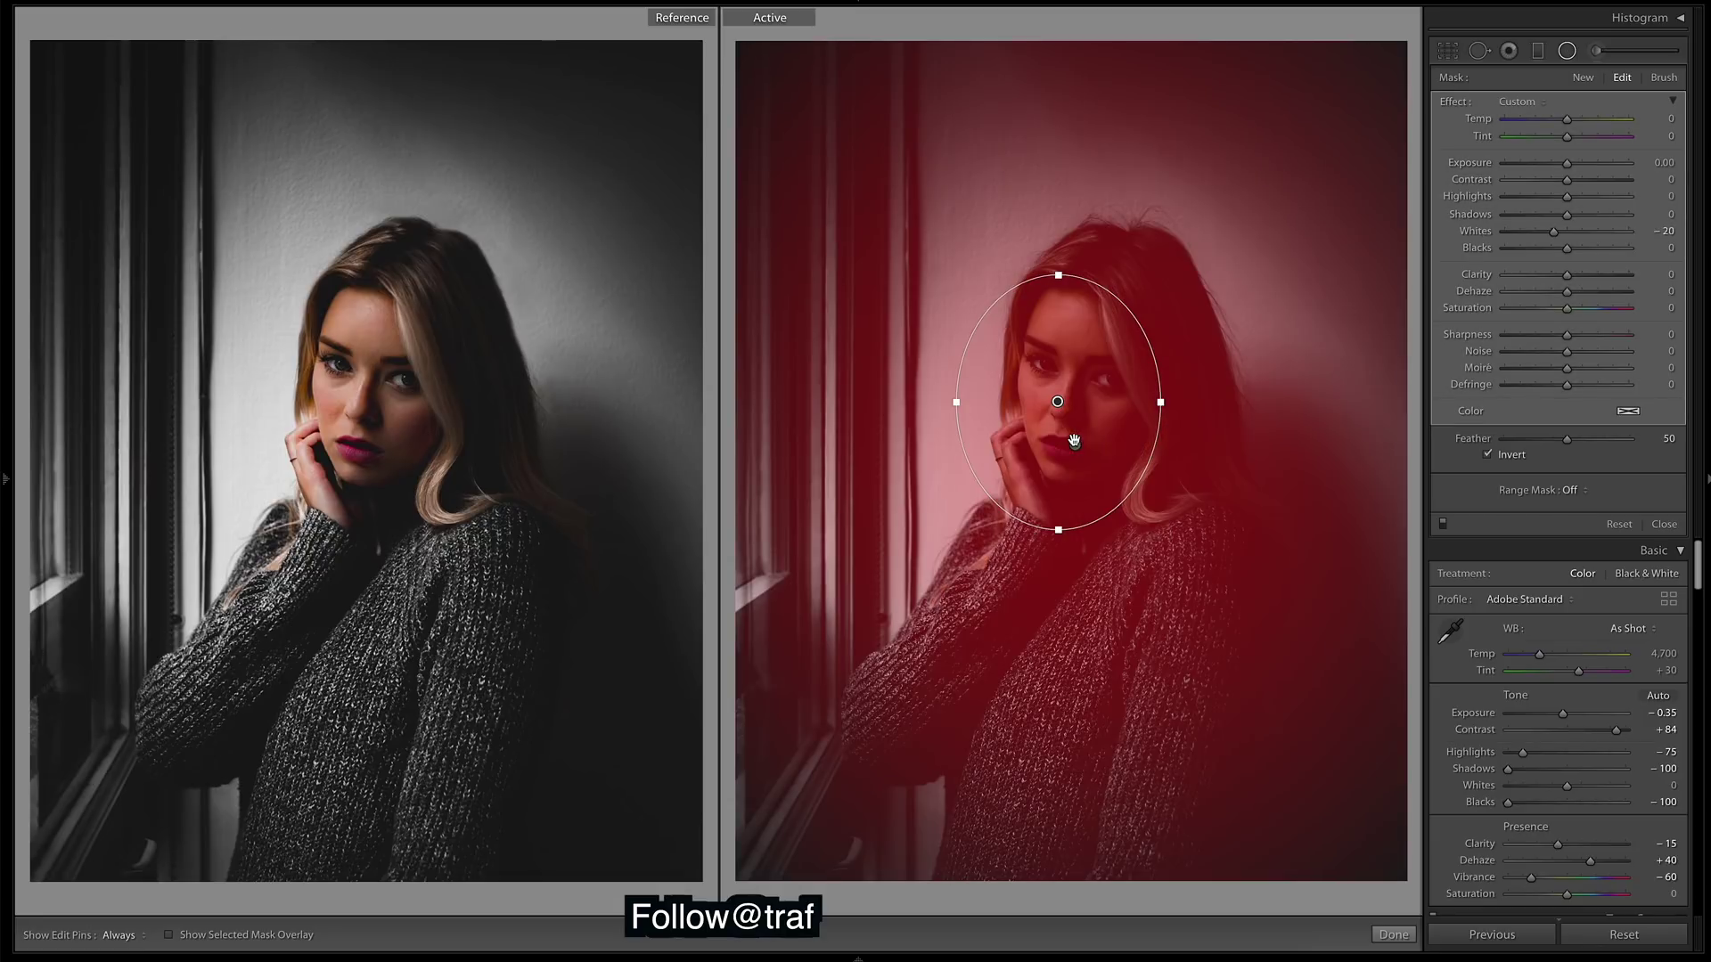
pyautogui.keyDown('ctrl'); pyautogui.doubleClick(1075, 444); pyautogui.keyUp('ctrl')
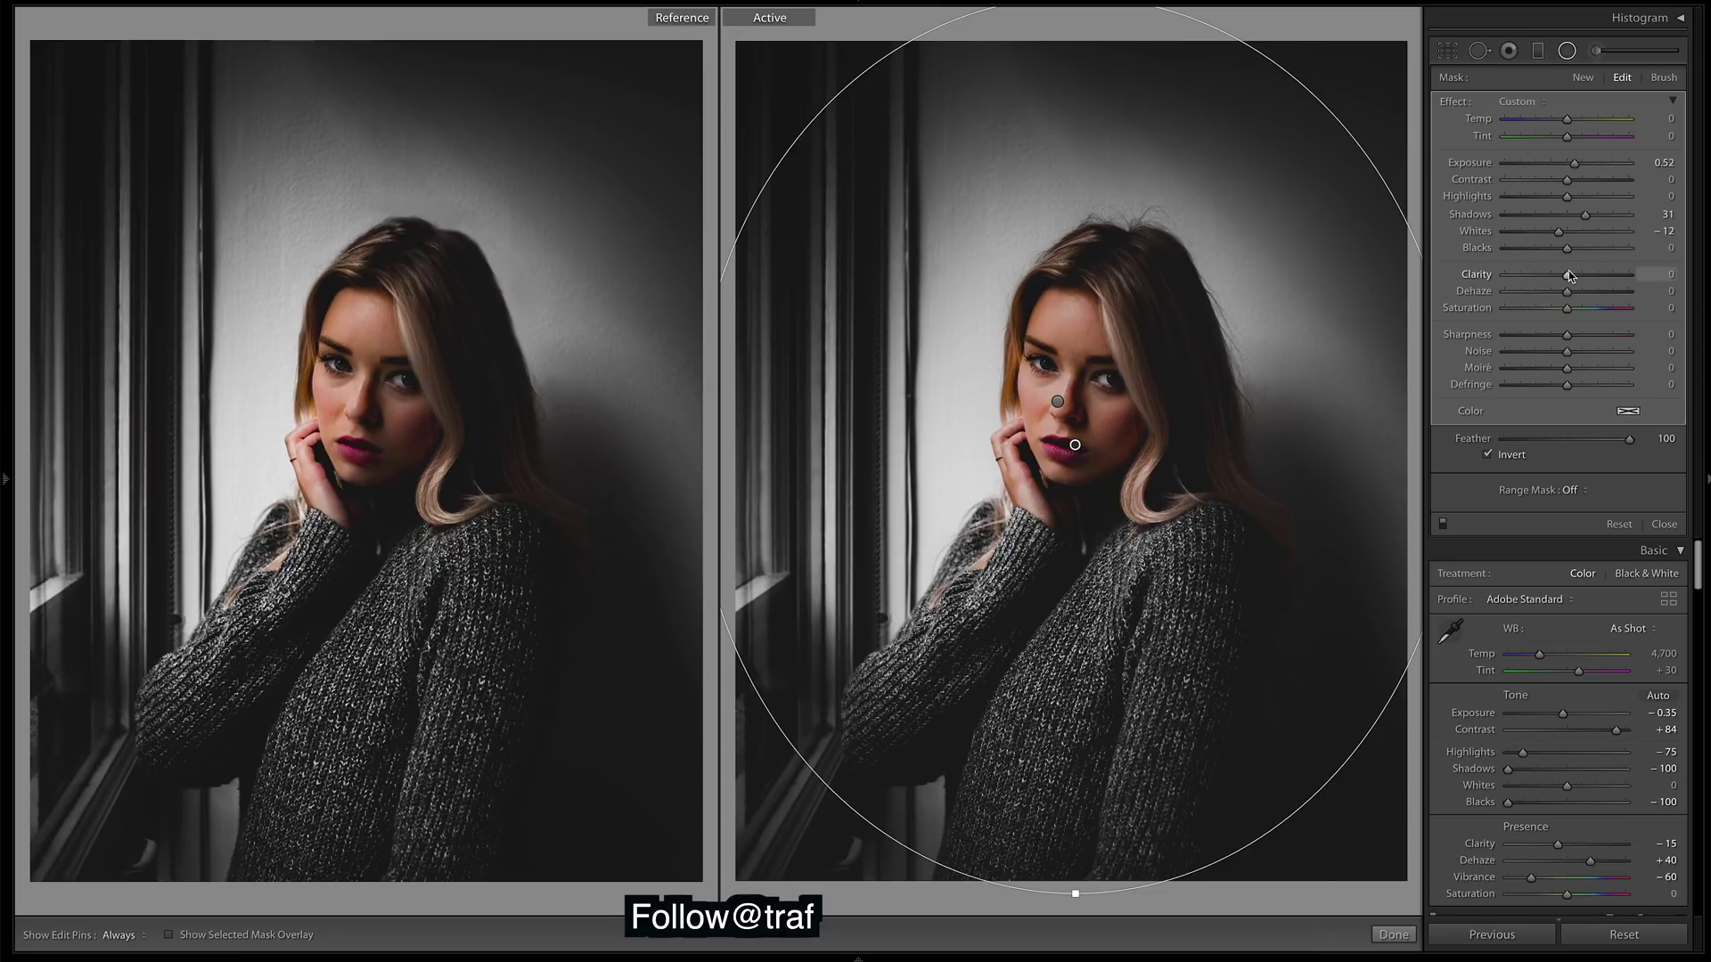
# Step: Try dropping the filter's Clarity to −100 and lowering Whites, undoing both changes
pyautogui.moveTo(1568, 276); pyautogui.dragTo(1436, 276)
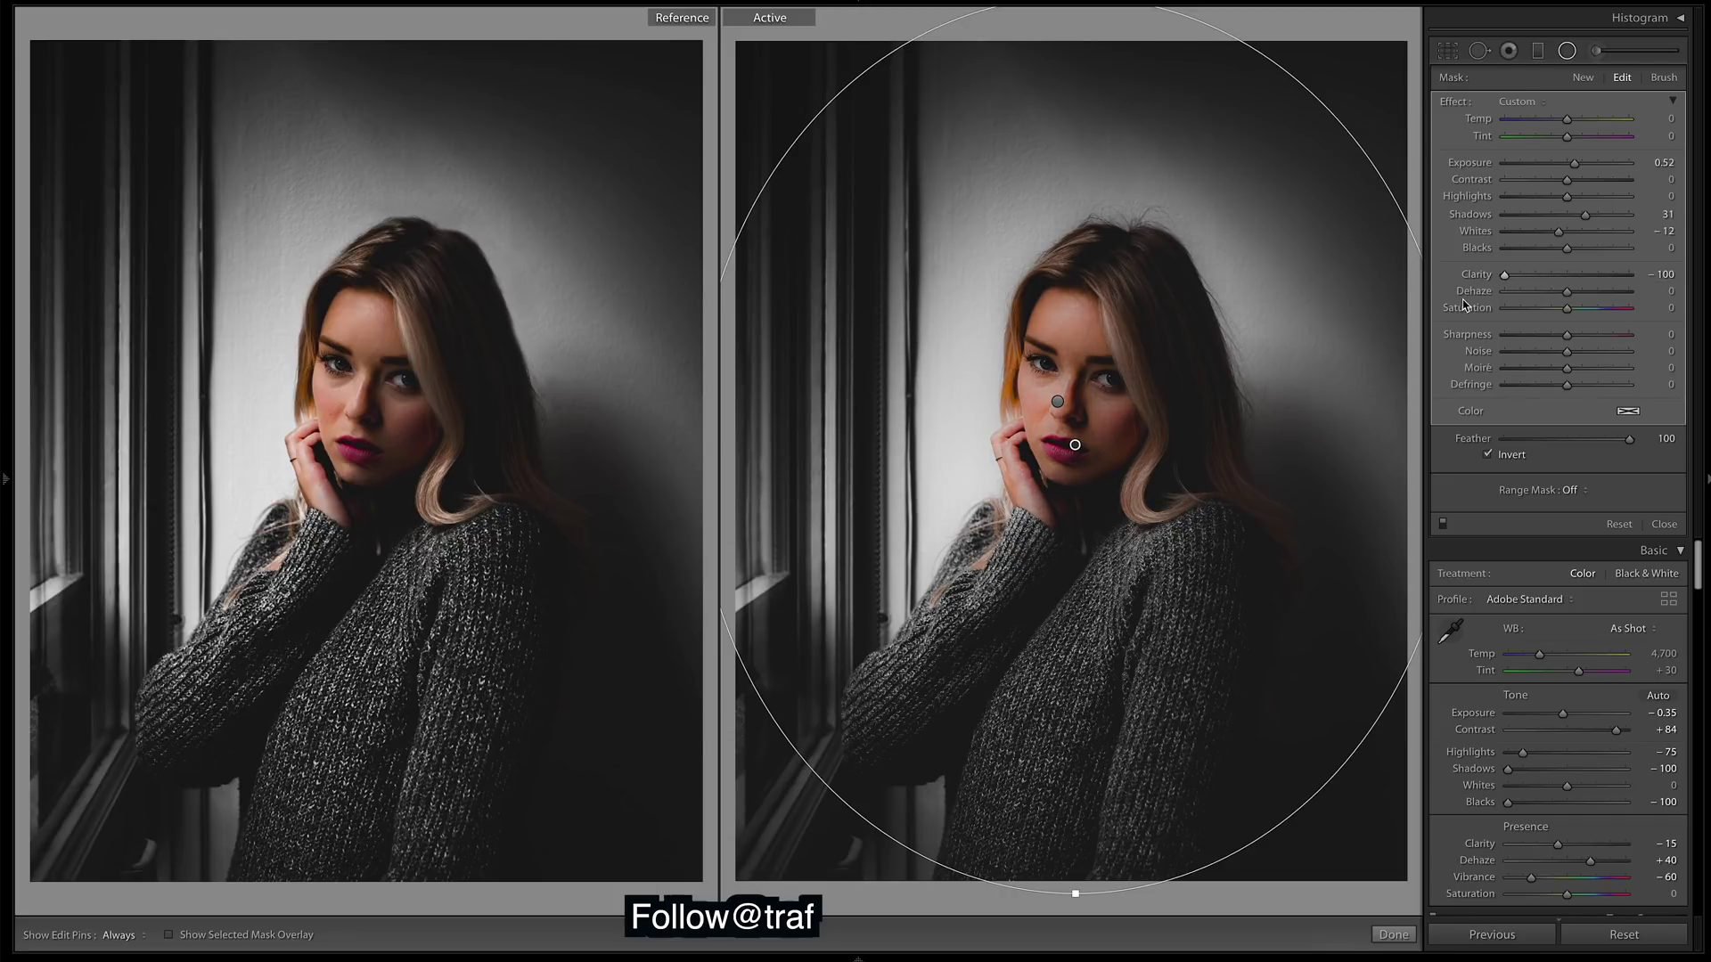
pyautogui.hotkey('ctrl', 'z')
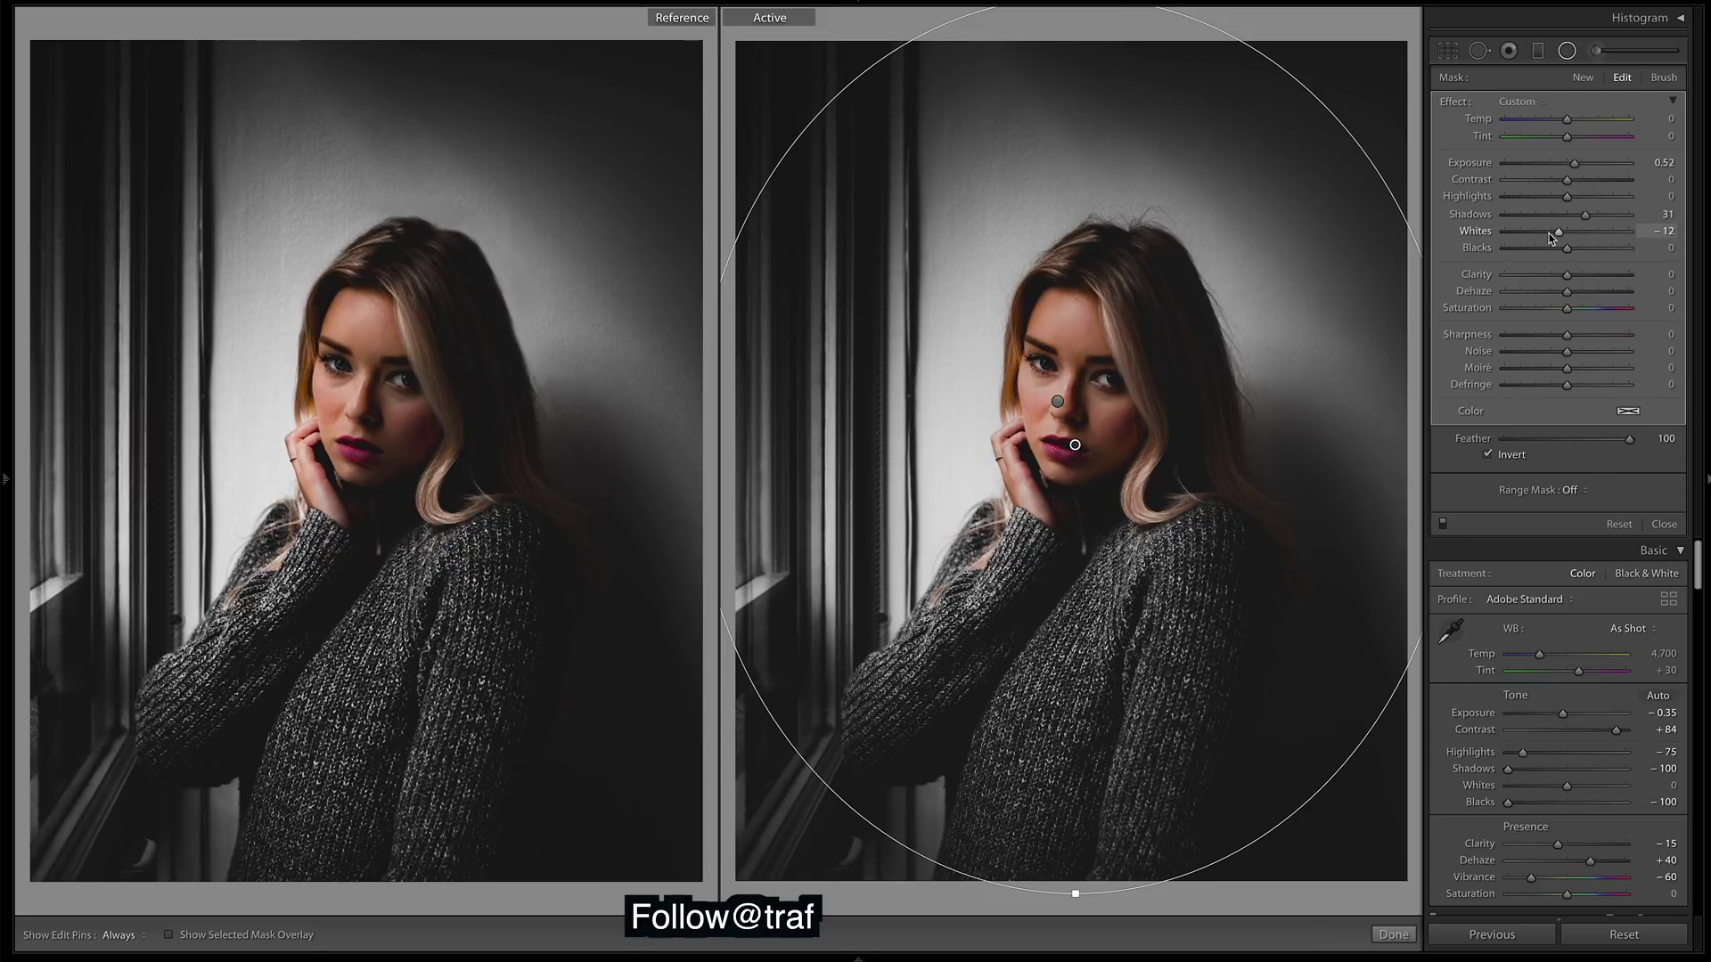
pyautogui.moveTo(1545, 235); pyautogui.dragTo(1536, 235)
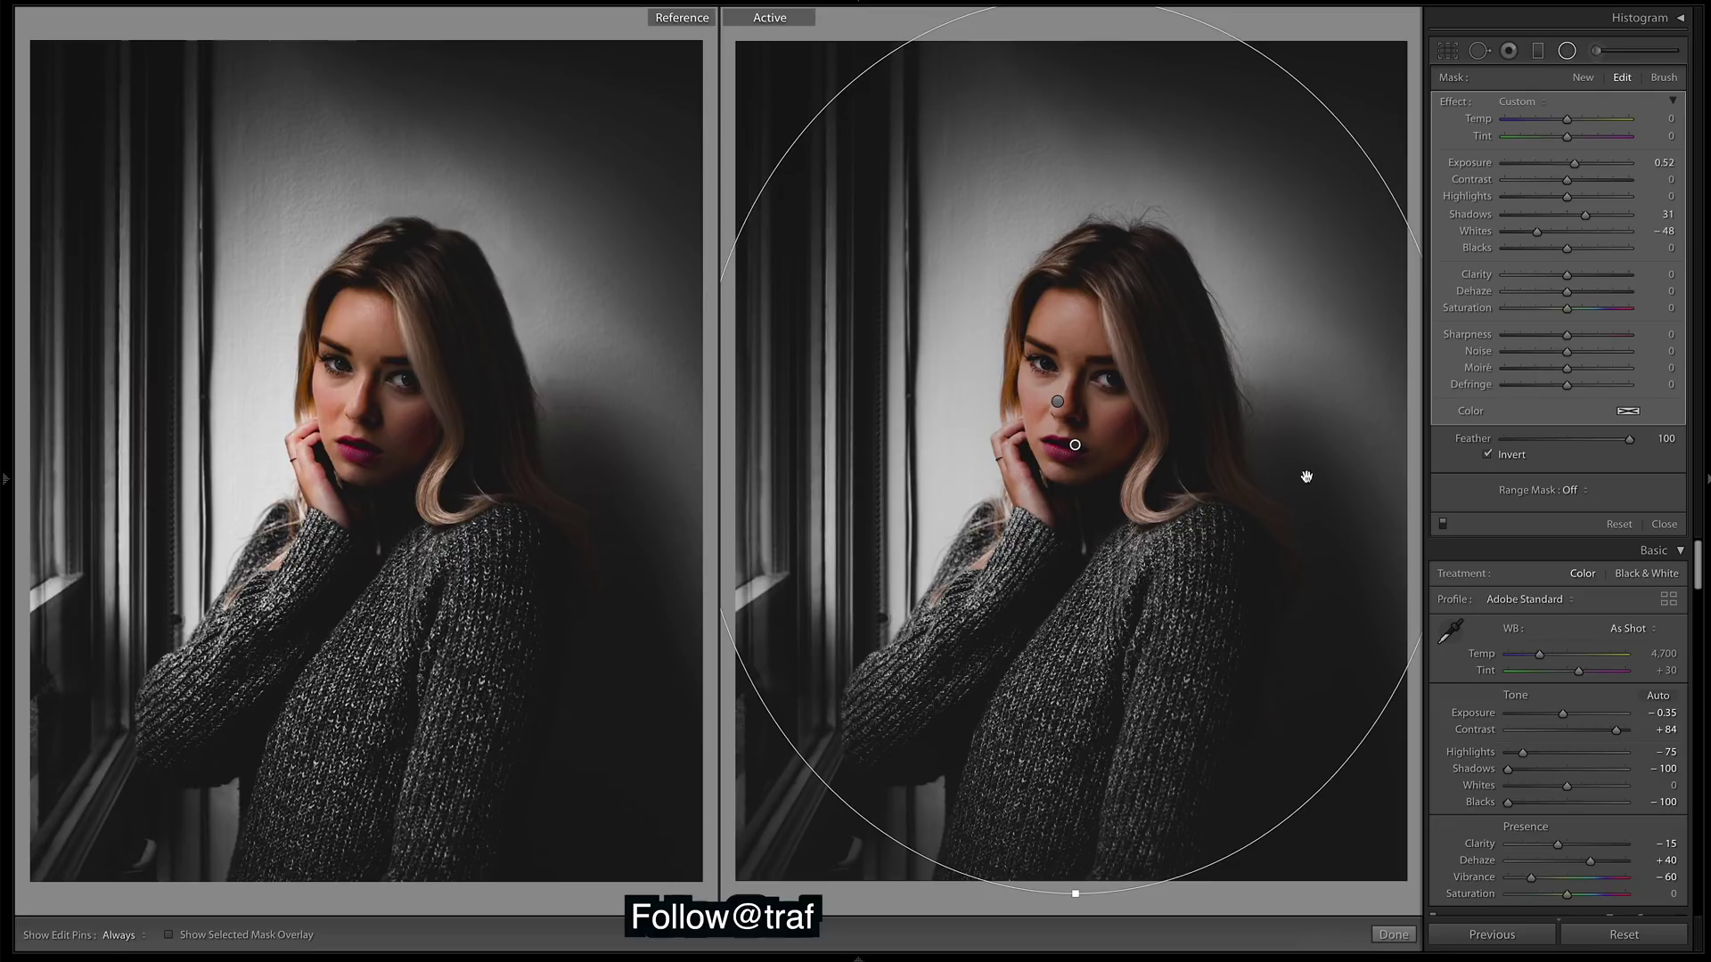
pyautogui.hotkey('ctrl', 'z')
pyautogui.hotkey('ctrl', 'z')
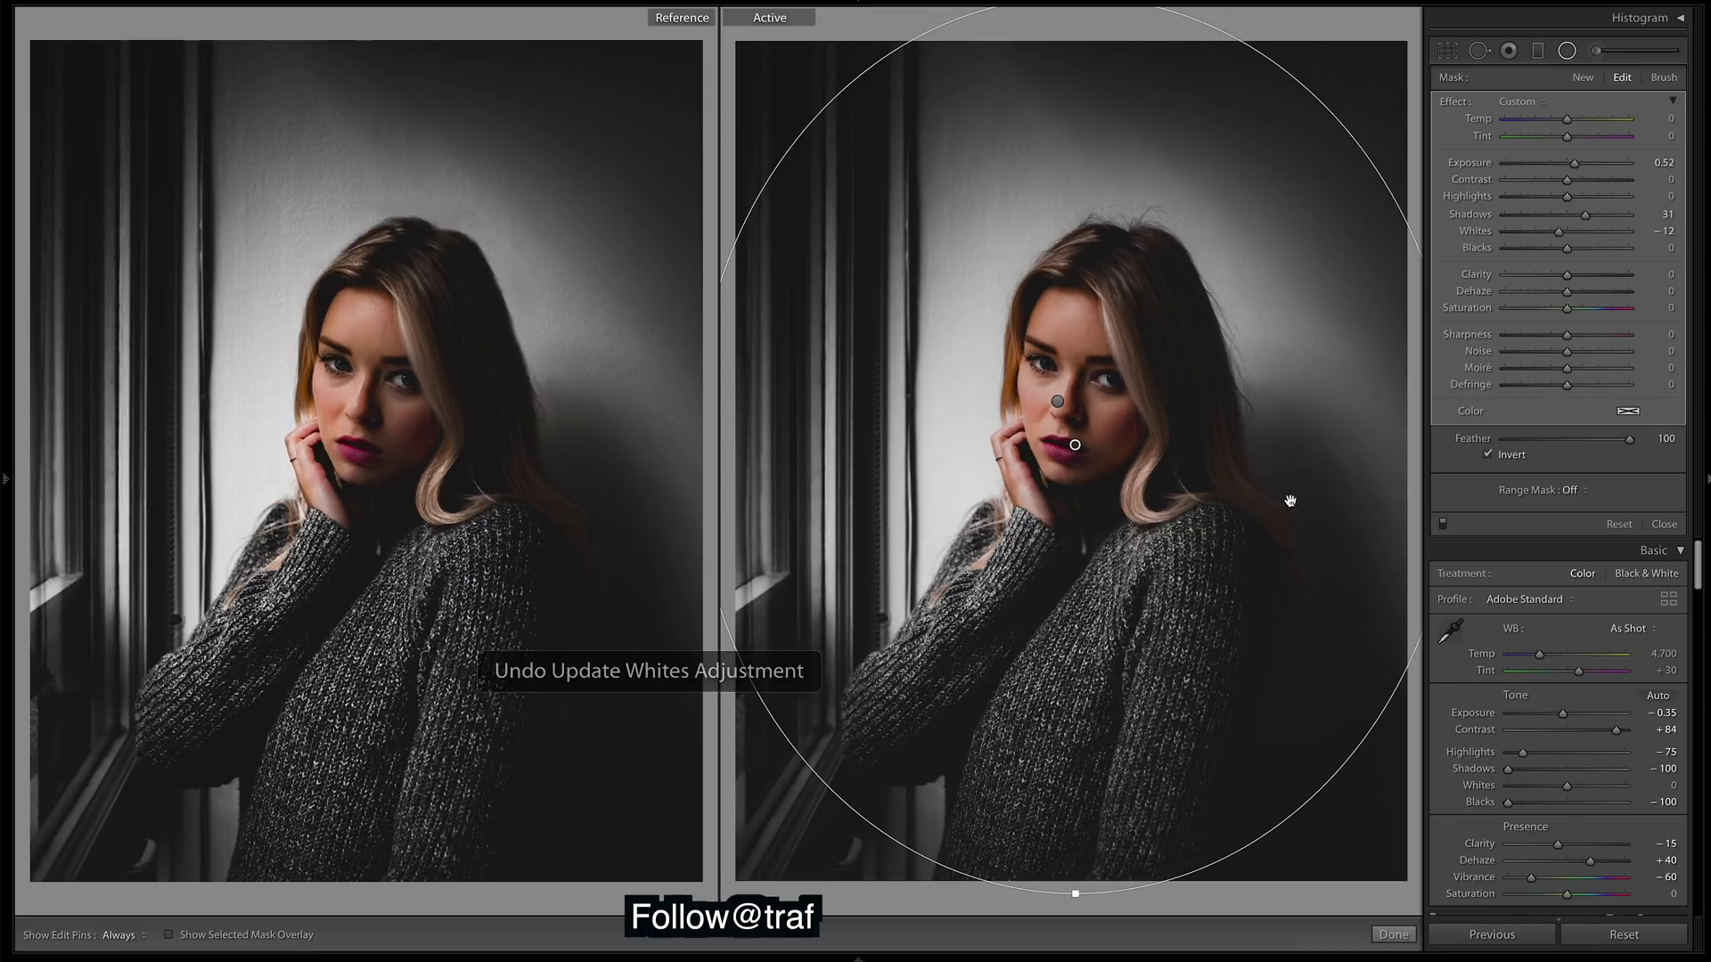
pyautogui.click(1393, 934)
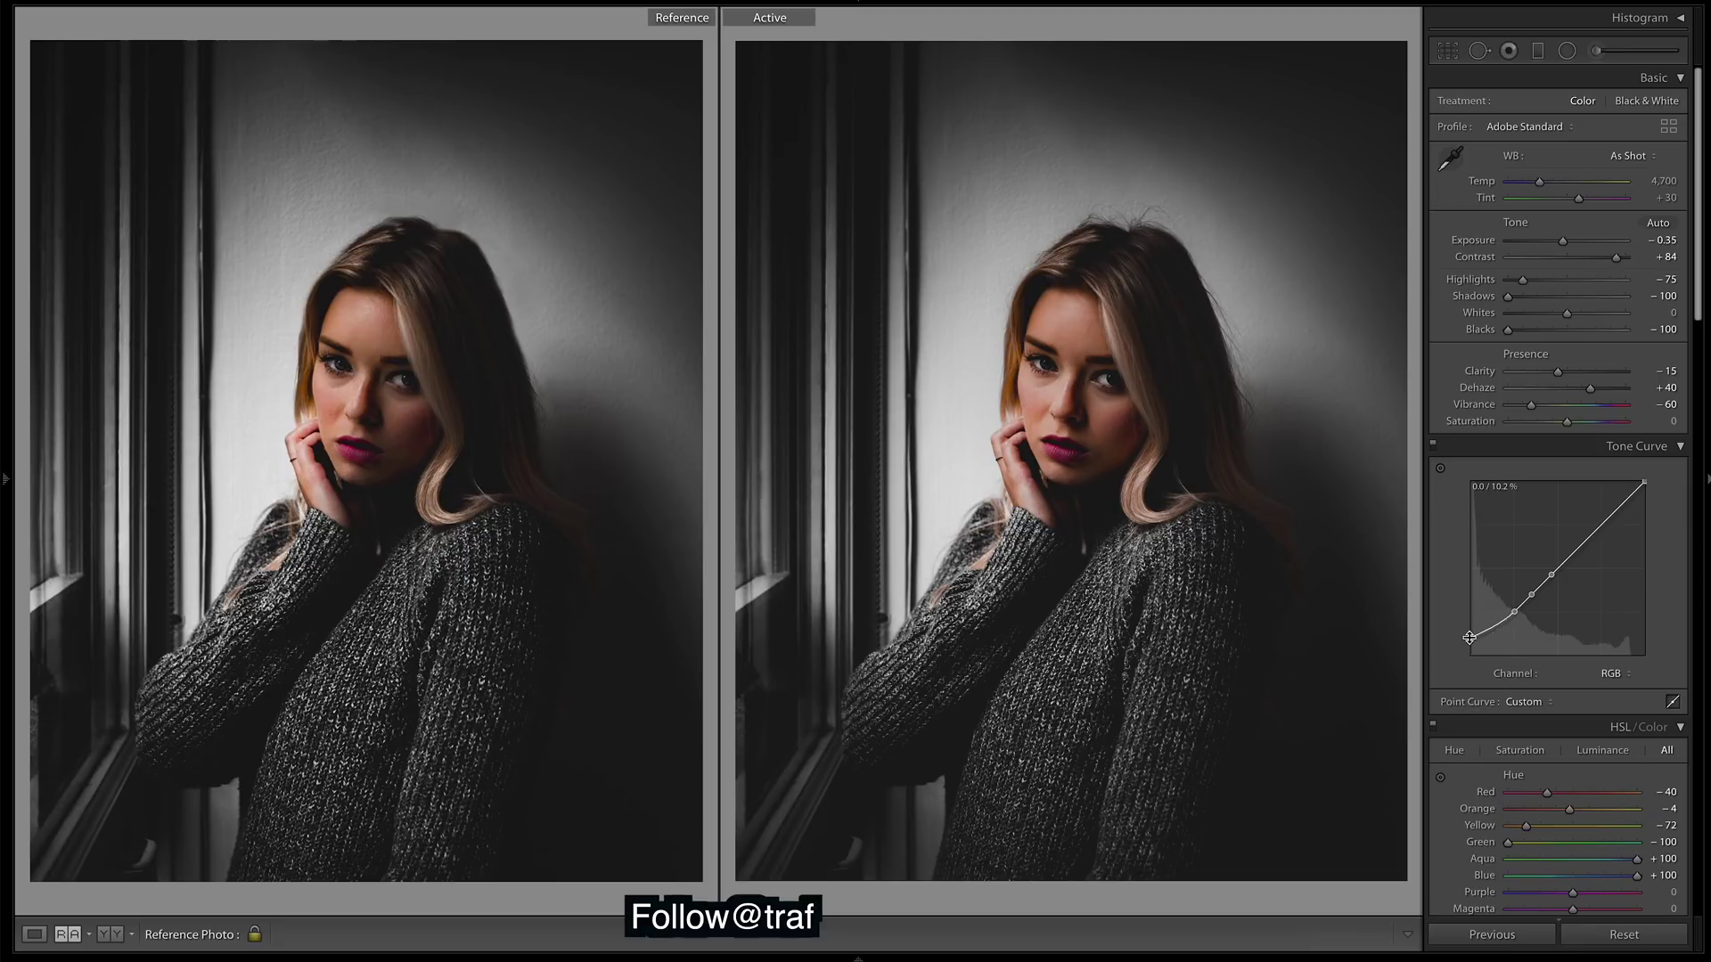
pyautogui.moveTo(1469, 637); pyautogui.dragTo(1470, 654)
pyautogui.hotkey('ctrl', 'z')
pyautogui.moveTo(1601, 519); pyautogui.dragTo(1590, 517)
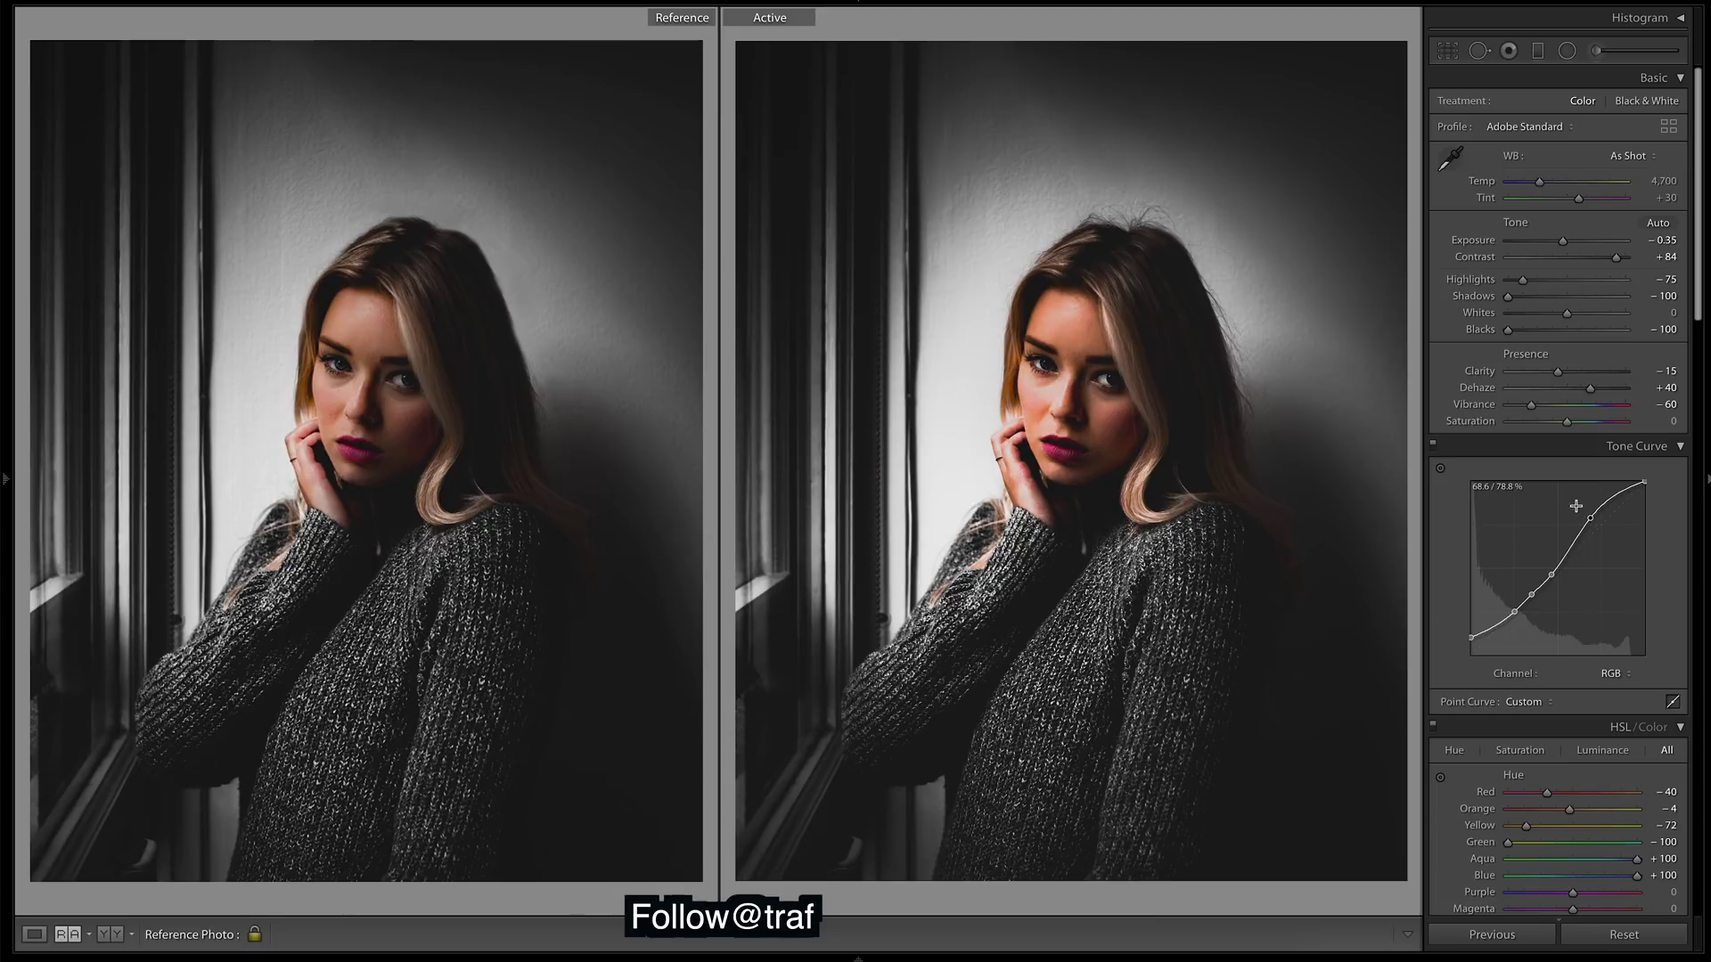
pyautogui.hotkey('ctrl', 'z')
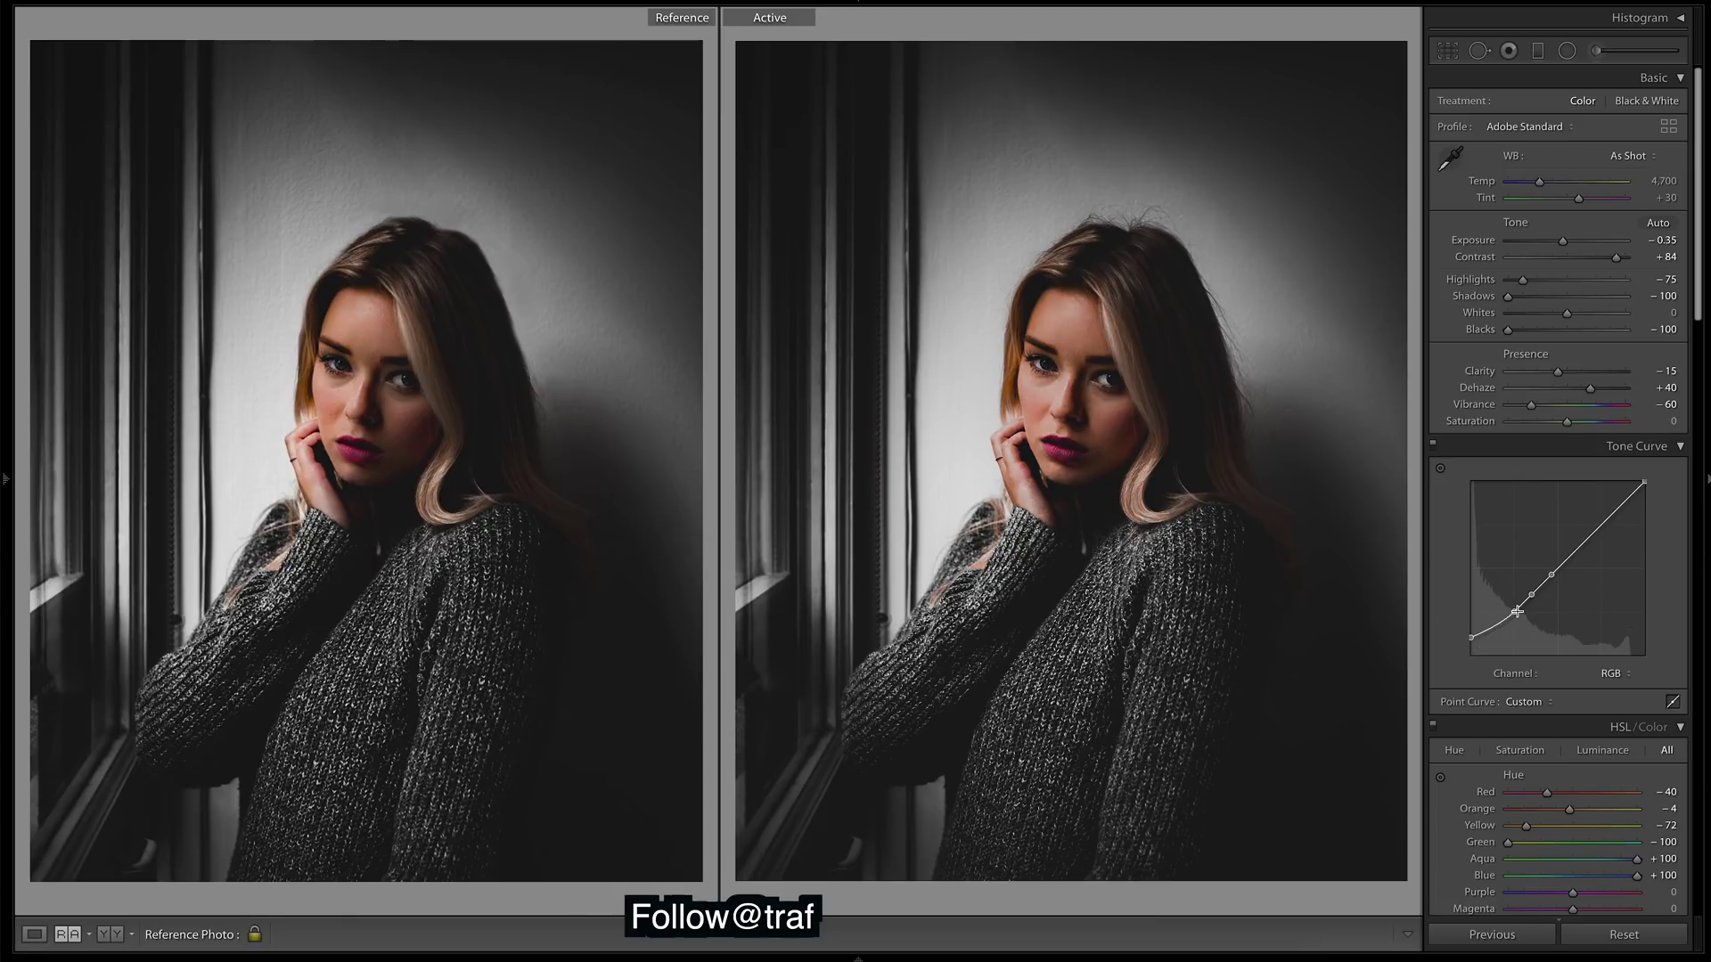
pyautogui.scroll(-5, 1654, 421)
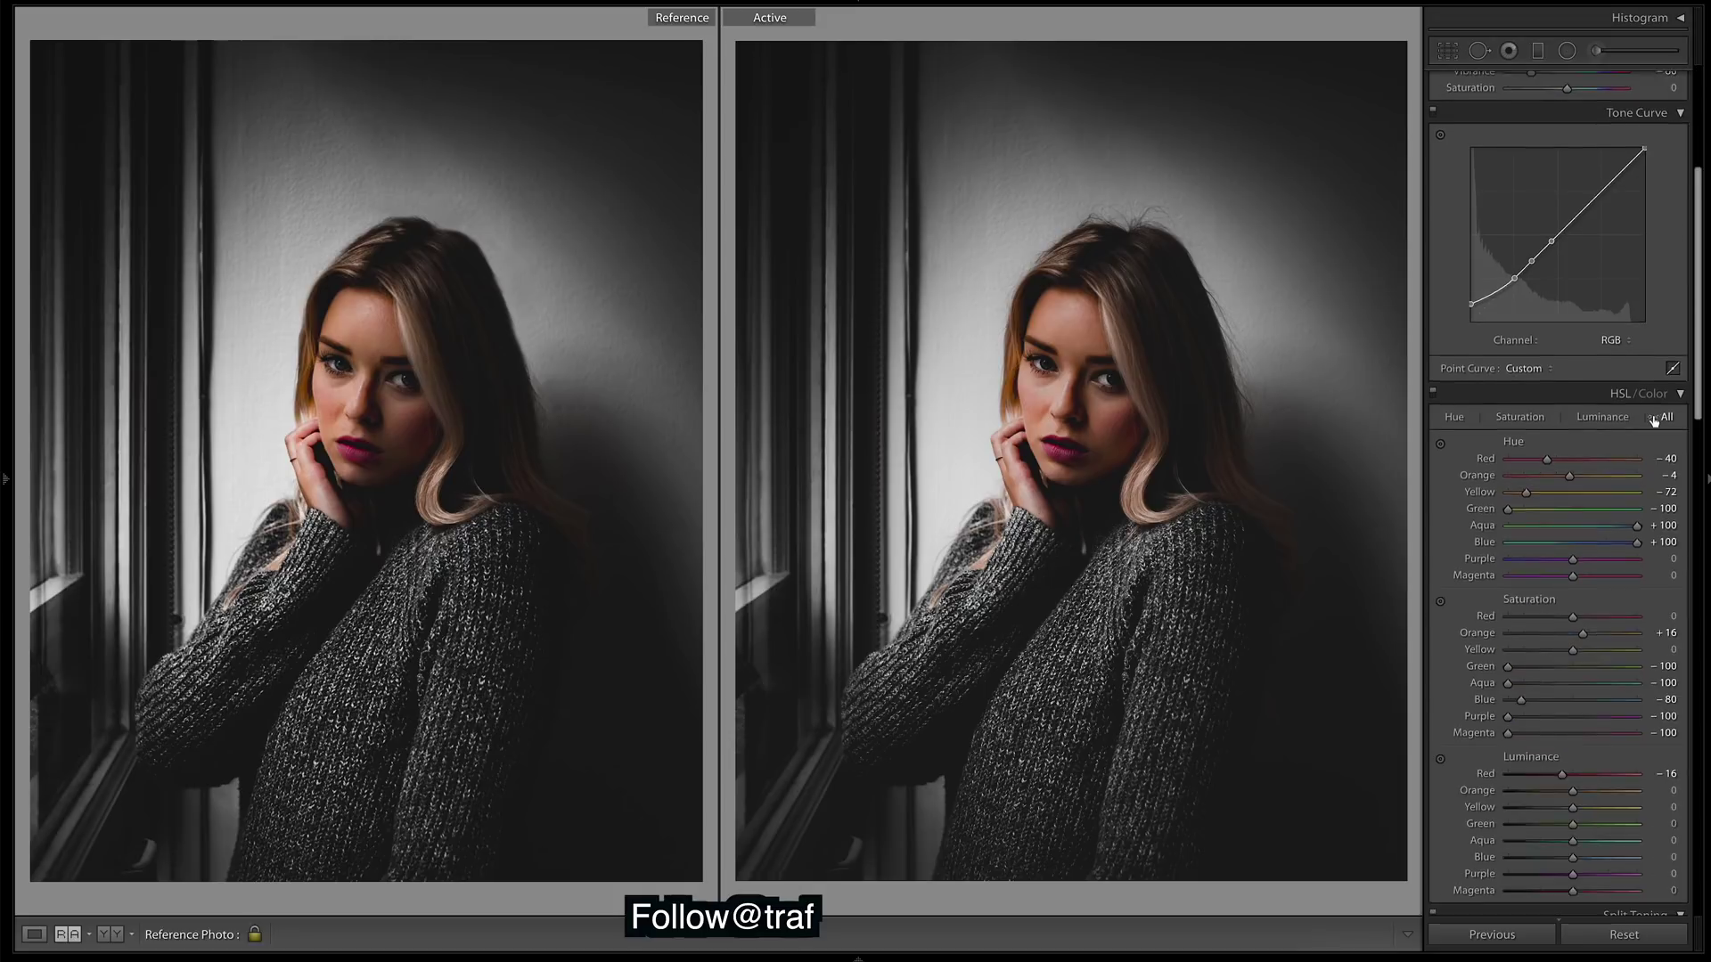
pyautogui.scroll(-1, 1653, 421)
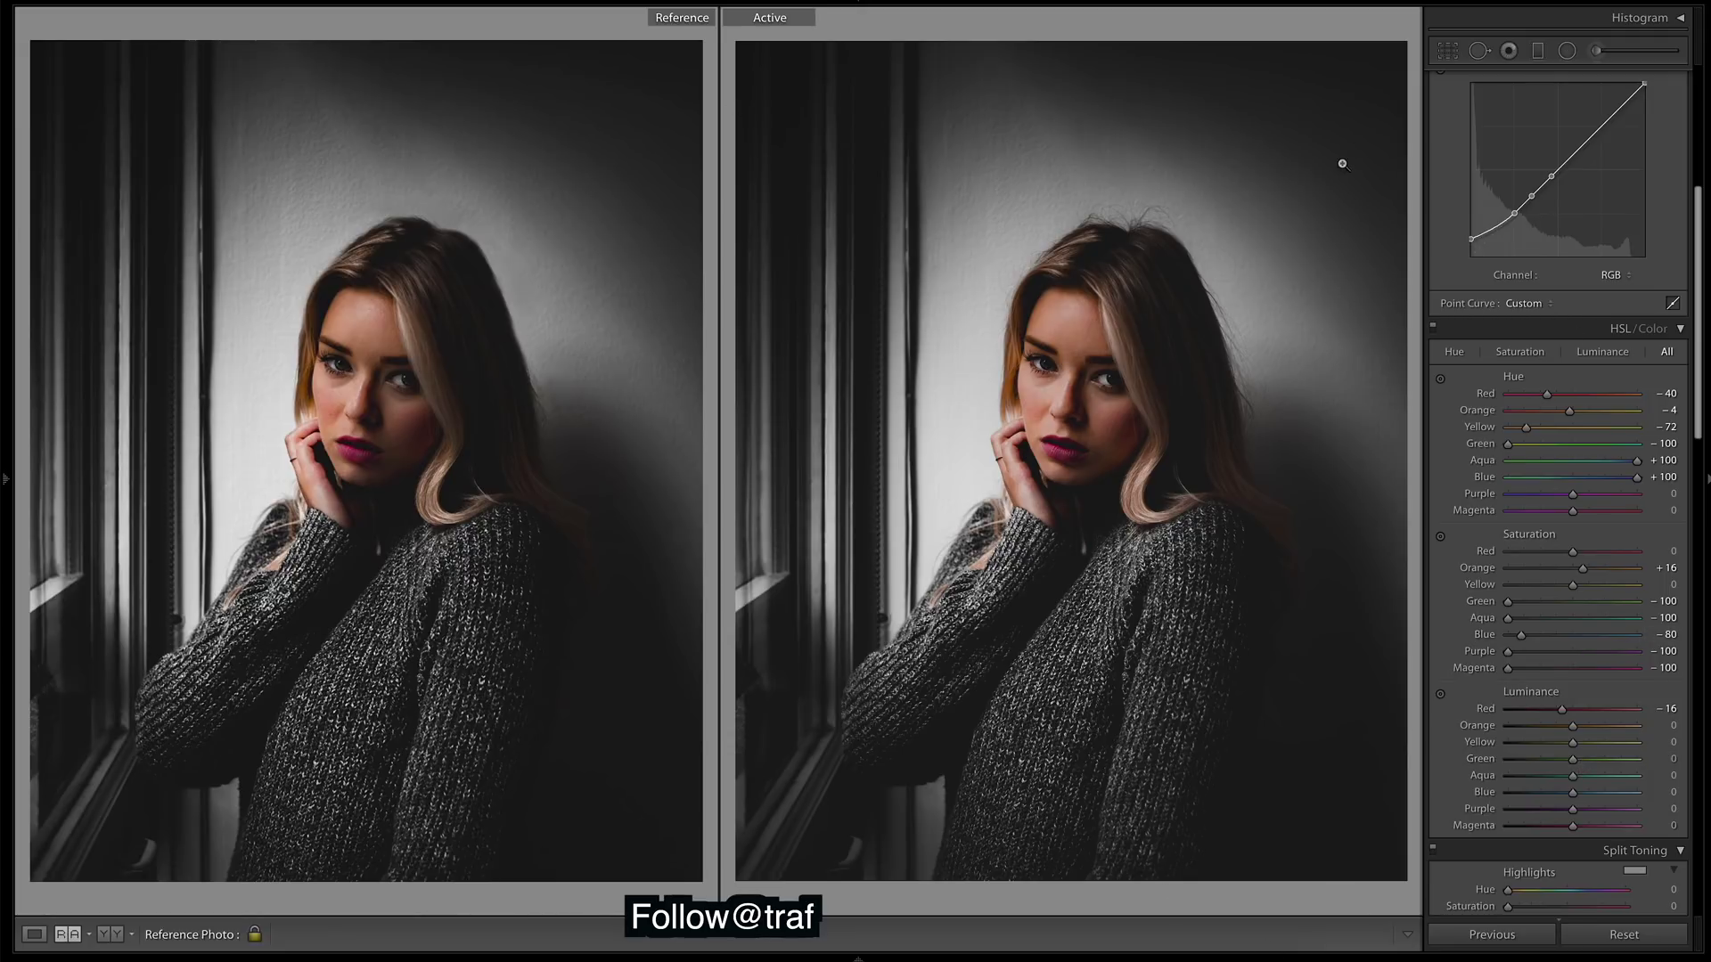
pyautogui.scroll(5, 1598, 548)
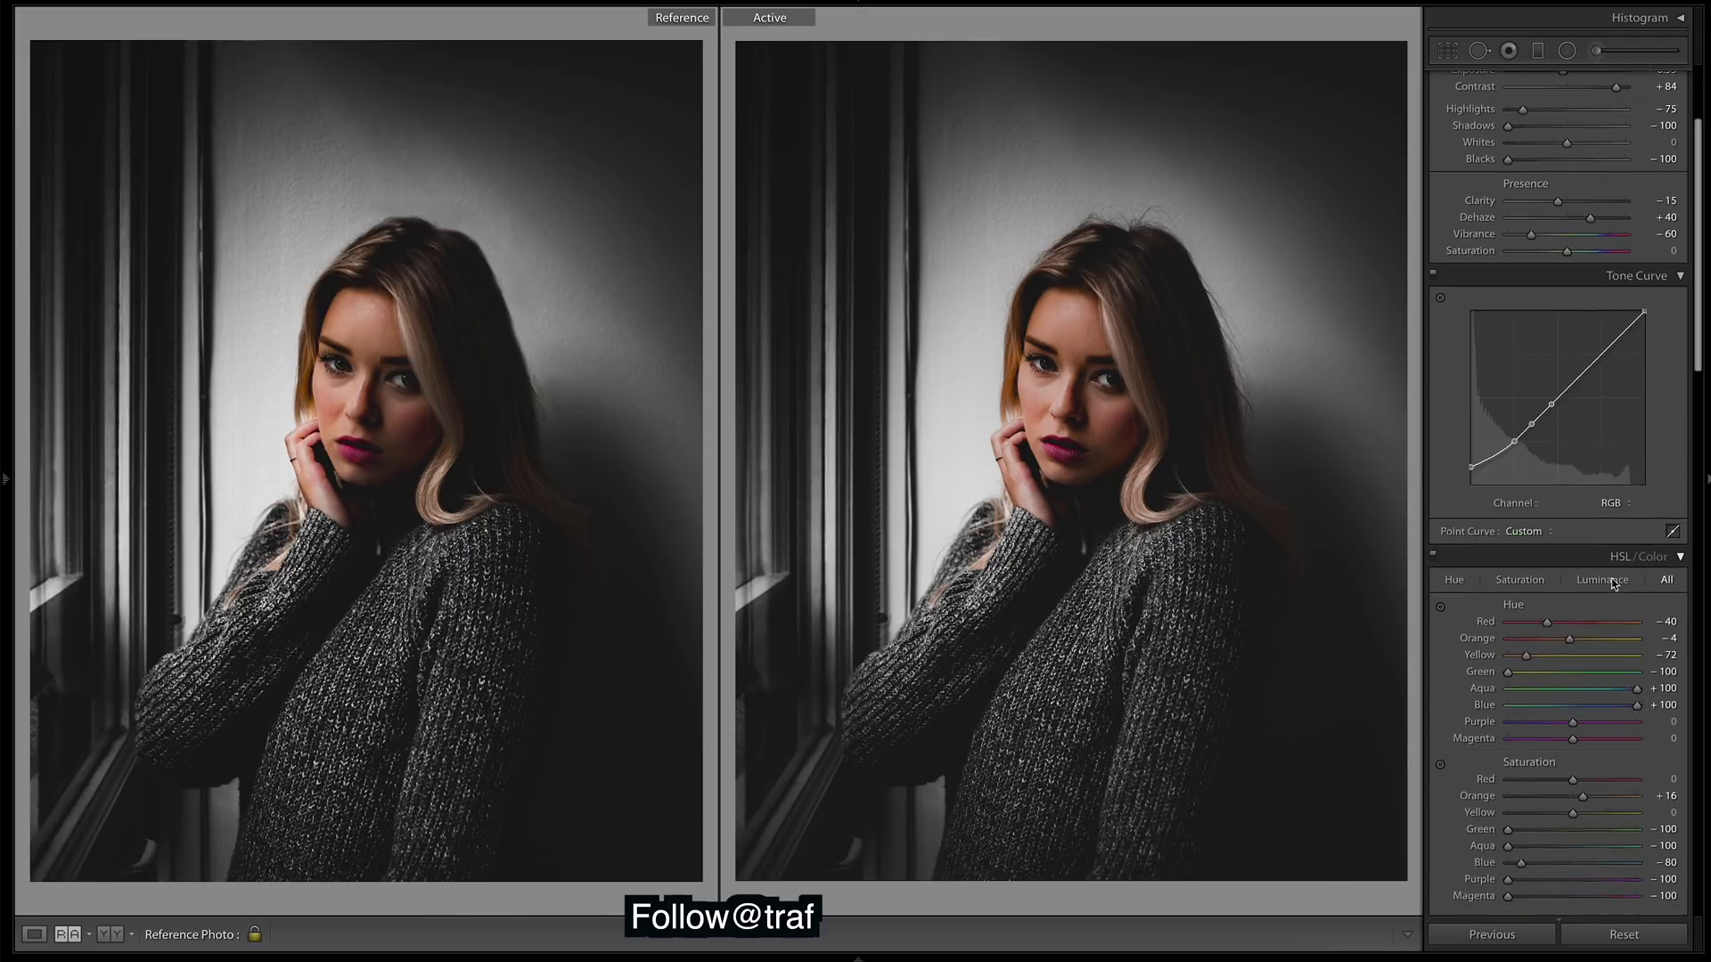
pyautogui.scroll(-2, 1615, 583)
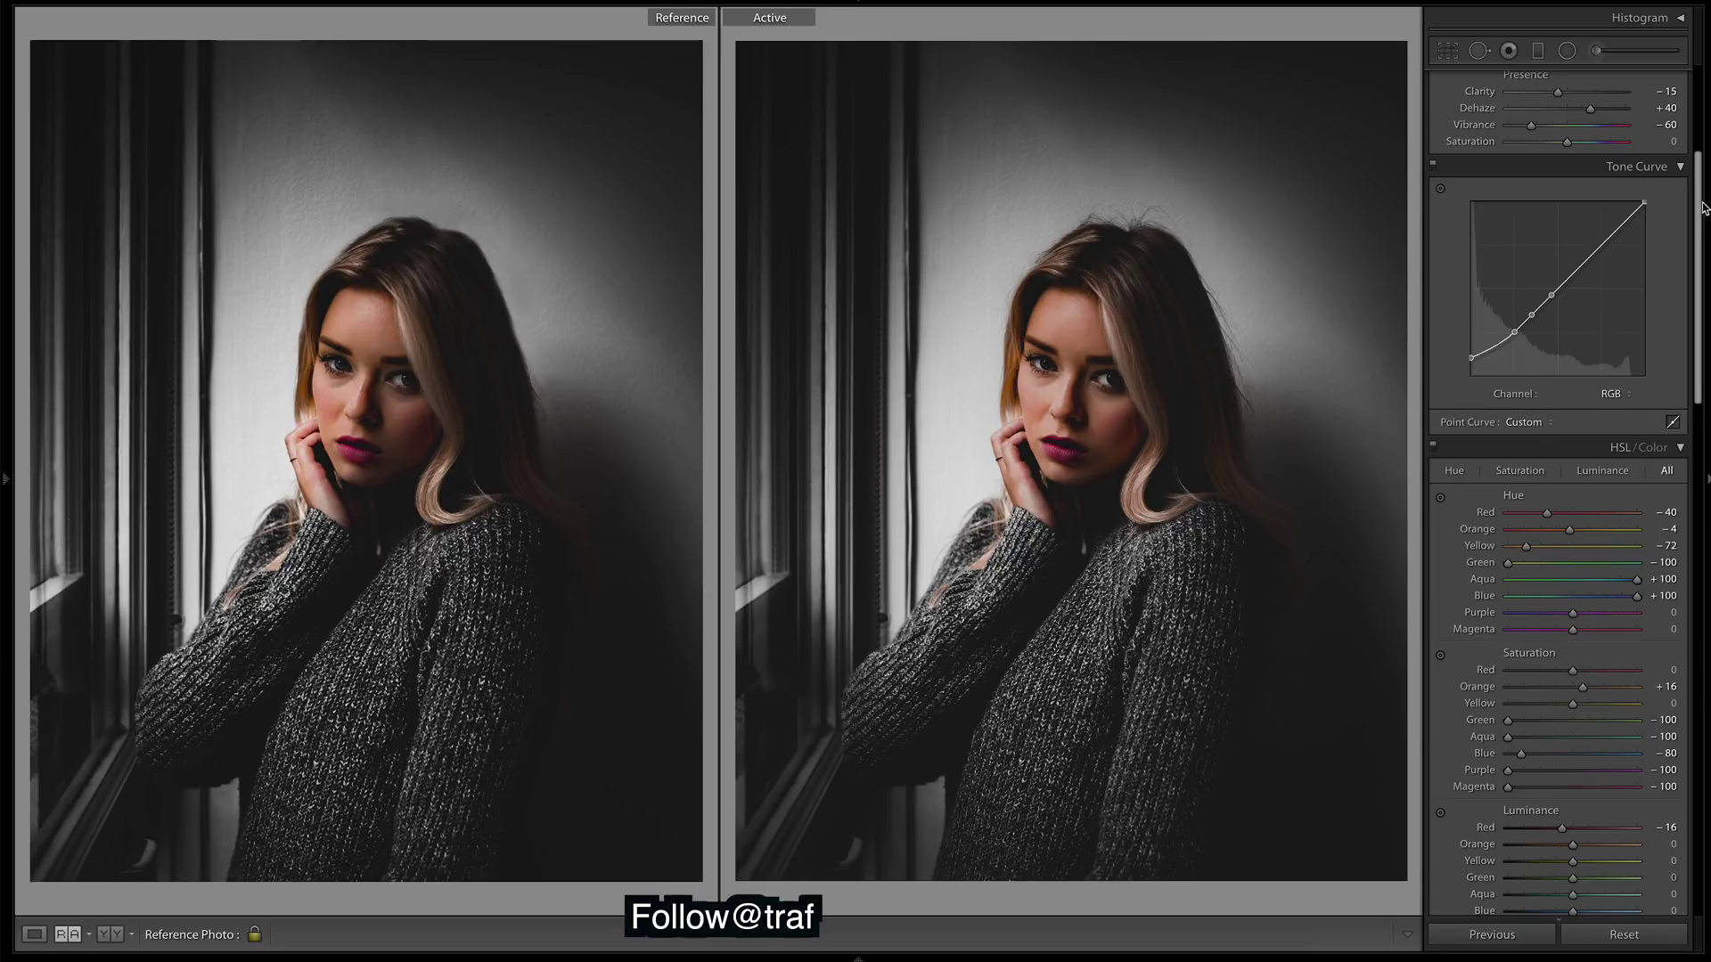
pyautogui.moveTo(1705, 209); pyautogui.dragTo(1705, 109)
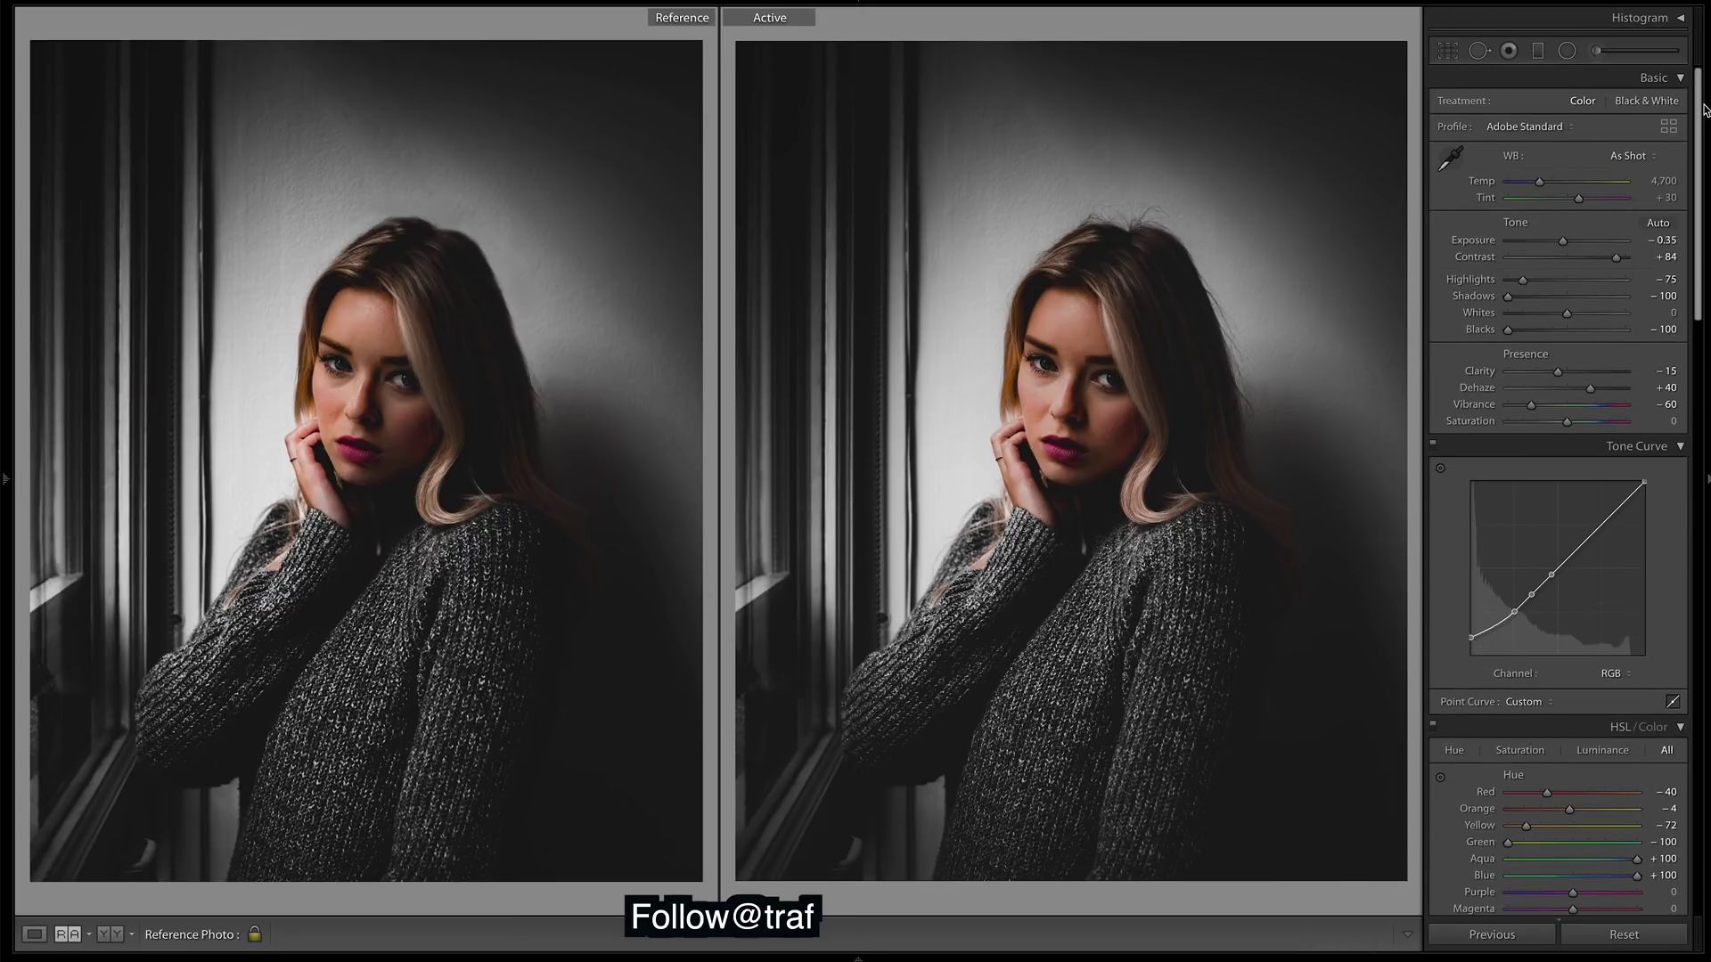